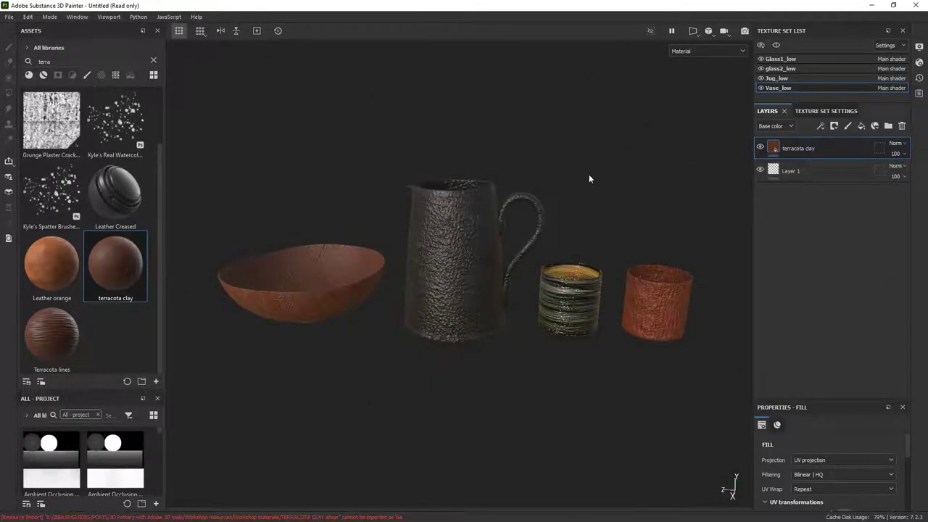
Select the striped cup's Glass1_low texture set, isolate it from the other pottery and frame it up close
mouse_move(589, 174)
left_mouse_down("alt")
mouse_move(593, 182)
mouse_move(569, 170)
mouse_move(584, 172)
left_mouse_up("alt")
middle_click_drag(661, 224, 614, 208, "alt")
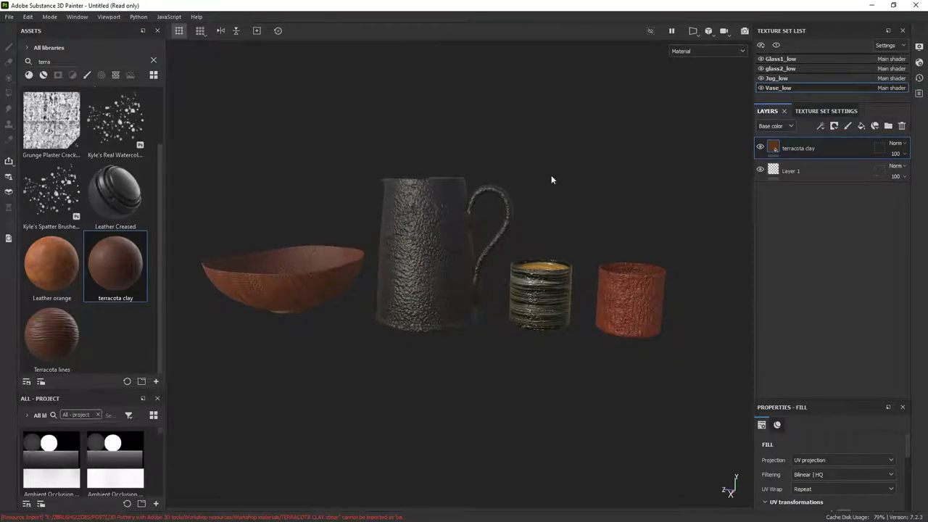
left_click_drag(537, 182, 480, 211, "alt")
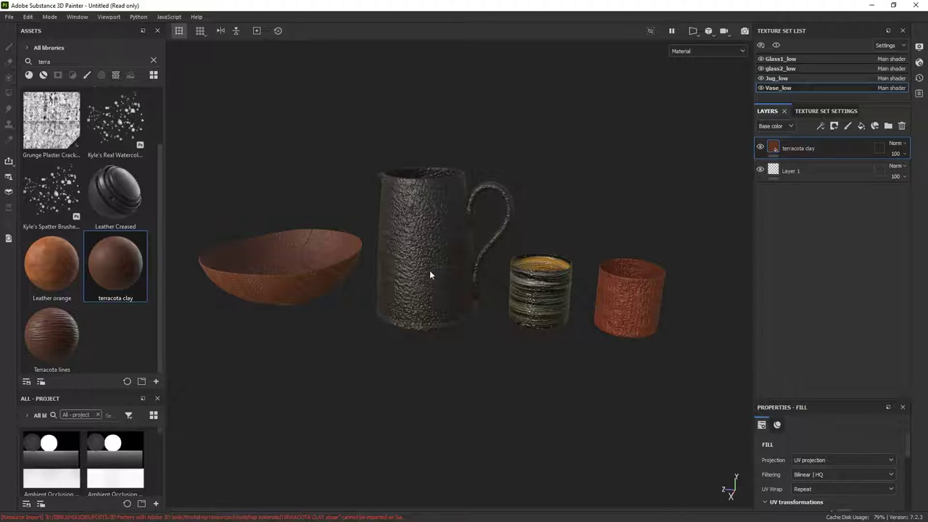
left_click_drag(461, 241, 462, 229, "alt")
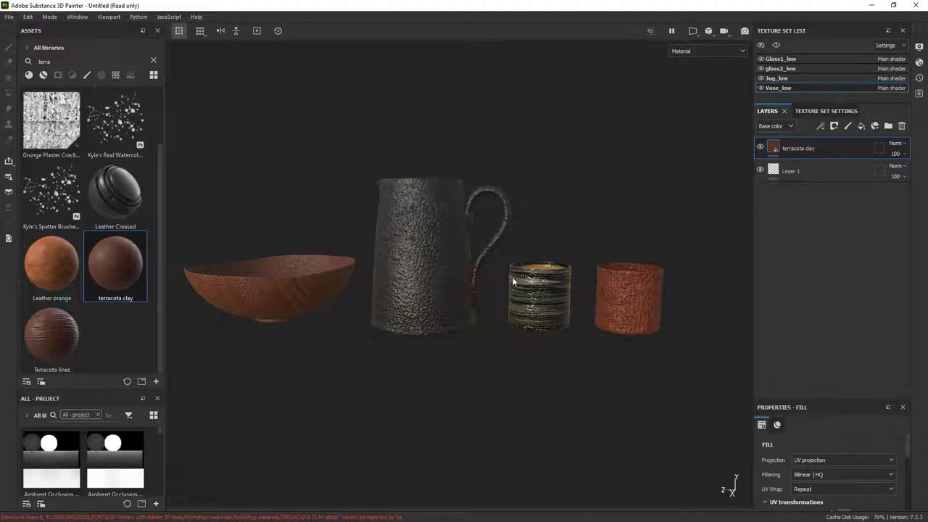
right_click(547, 288, "ctrl+alt")
key("alt+q")
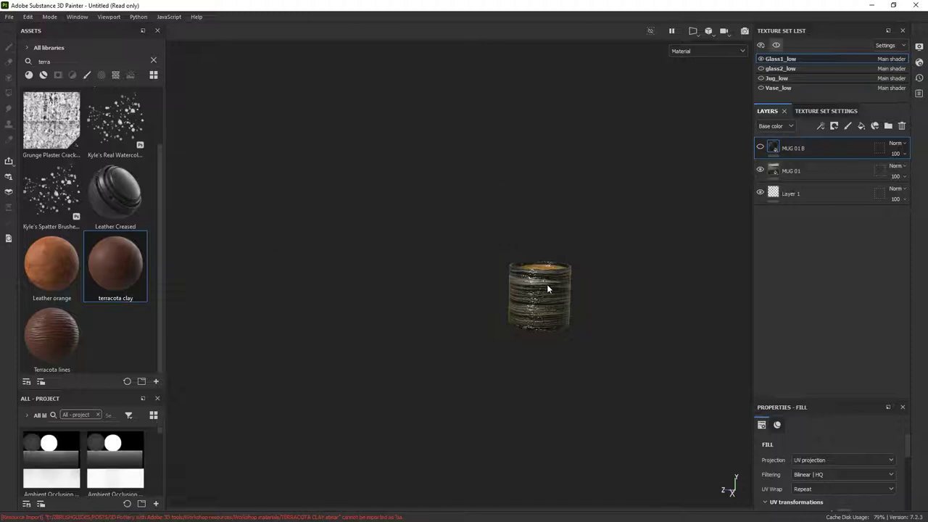
middle_click_drag(570, 298, 516, 265, "alt")
right_click_drag(516, 264, 537, 337, "alt")
middle_click_drag(569, 309, 478, 284, "alt")
right_click_drag(478, 283, 508, 268, "alt")
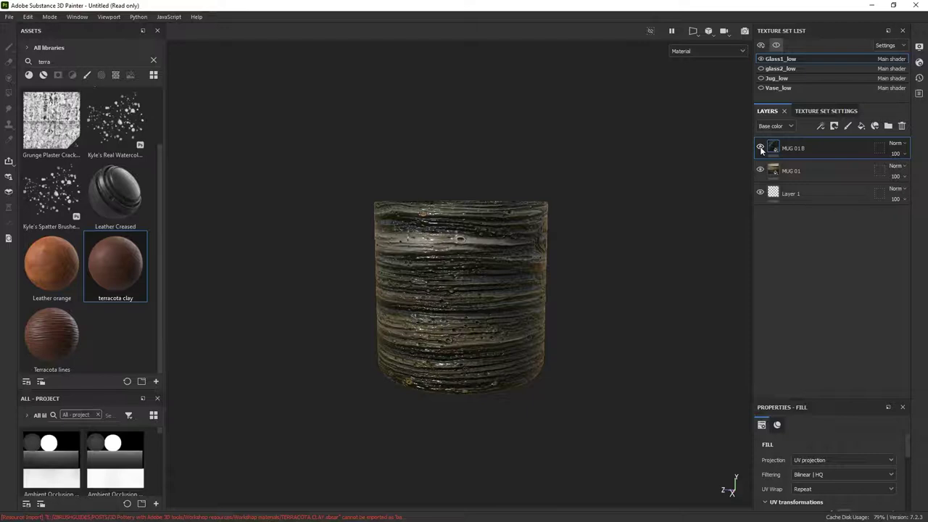
Preview the MUG 01 B layer on its own, with MUG 01 hidden, and examine its surface under changed lighting
left_click(761, 148)
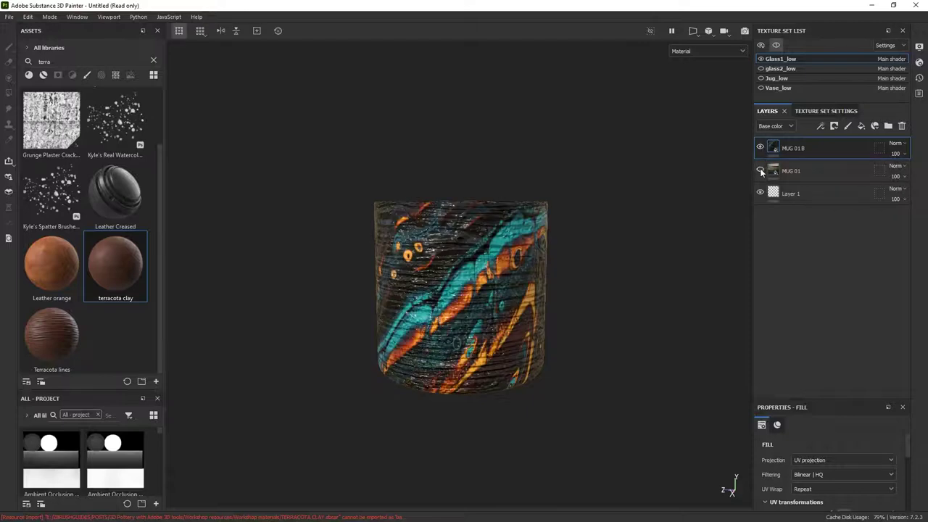
right_click_drag(577, 246, 590, 249, "shift")
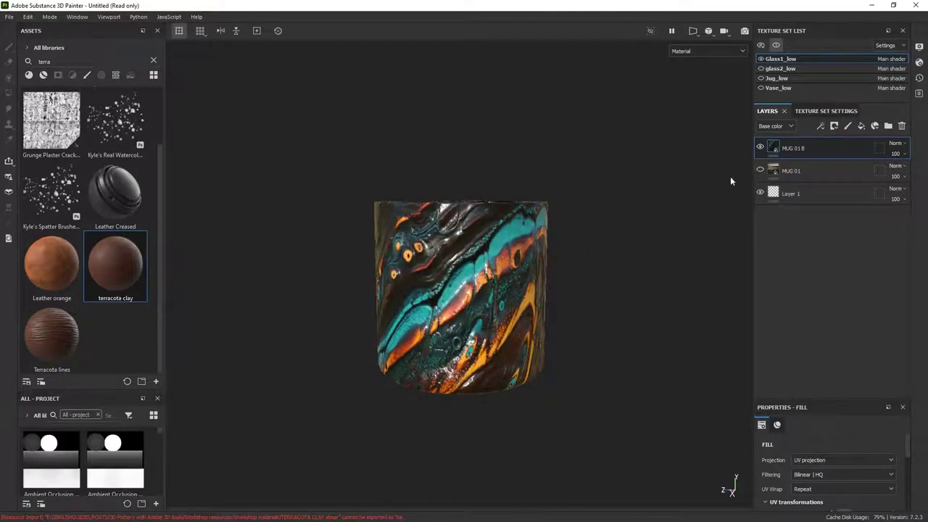
left_click_drag(502, 227, 503, 226, "alt")
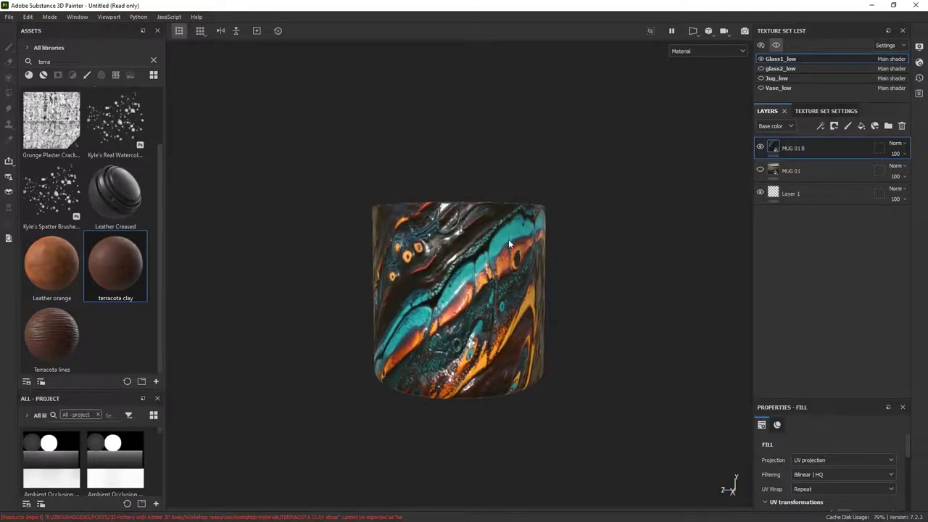
Hide MUG 01 B, show and select the MUG 01 layer, and enlarge the area showing its fill properties
left_click(760, 148)
left_click(760, 170)
left_click(773, 179)
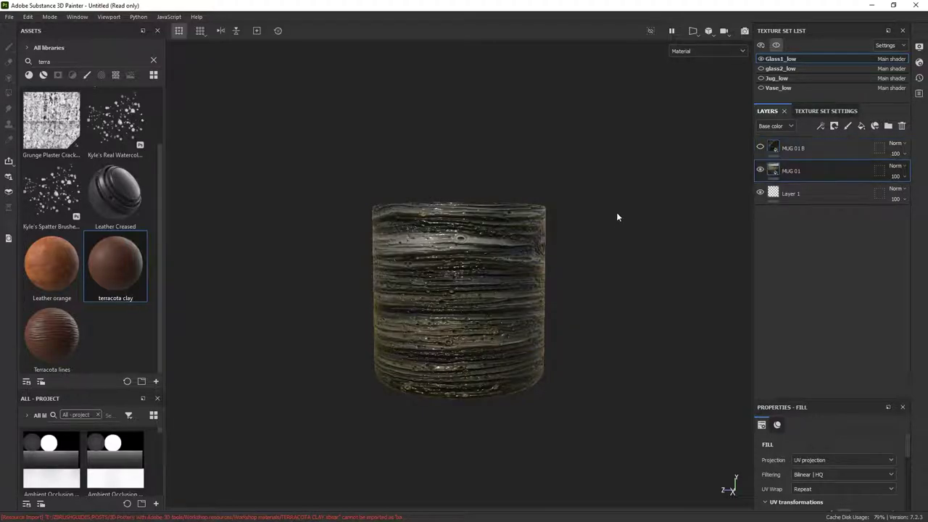
left_click_drag(818, 399, 812, 218)
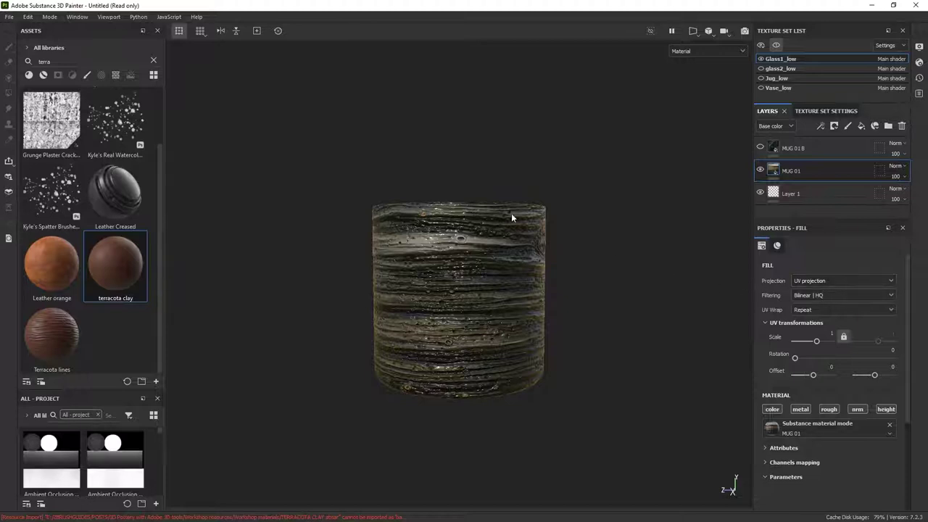
Inspect the texture seam on the mug, switch the MUG 01 fill to Tri-planar projection and move its projection volume onto the mug
mouse_move(543, 254)
left_mouse_down("alt")
mouse_move(595, 246)
mouse_move(529, 249)
mouse_move(580, 257)
mouse_move(537, 257)
left_mouse_up("alt")
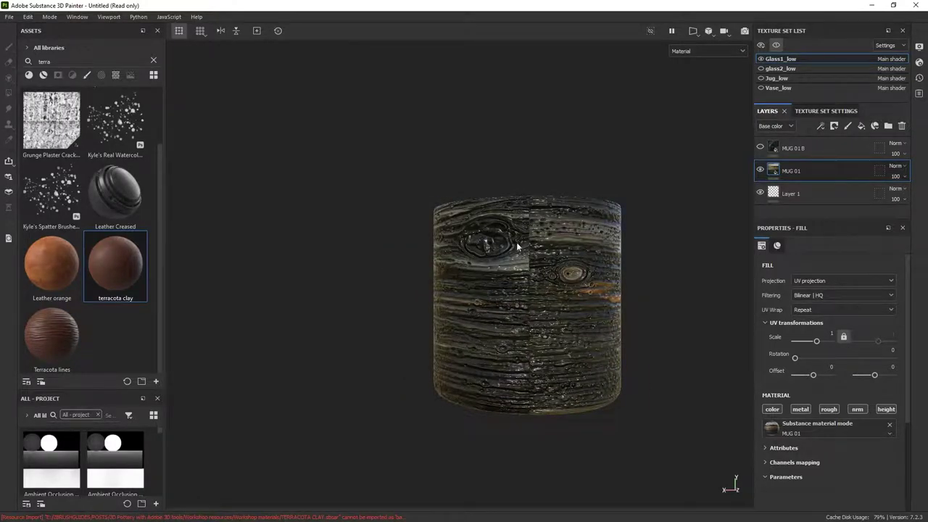
left_click_drag(476, 241, 514, 275, "alt")
middle_click_drag(572, 260, 549, 267, "alt")
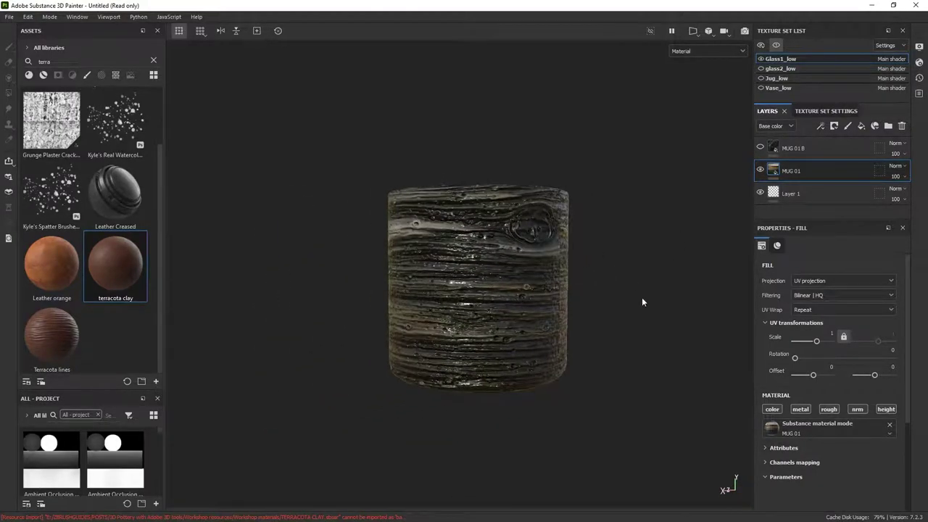
left_click_drag(436, 236, 466, 243, "alt")
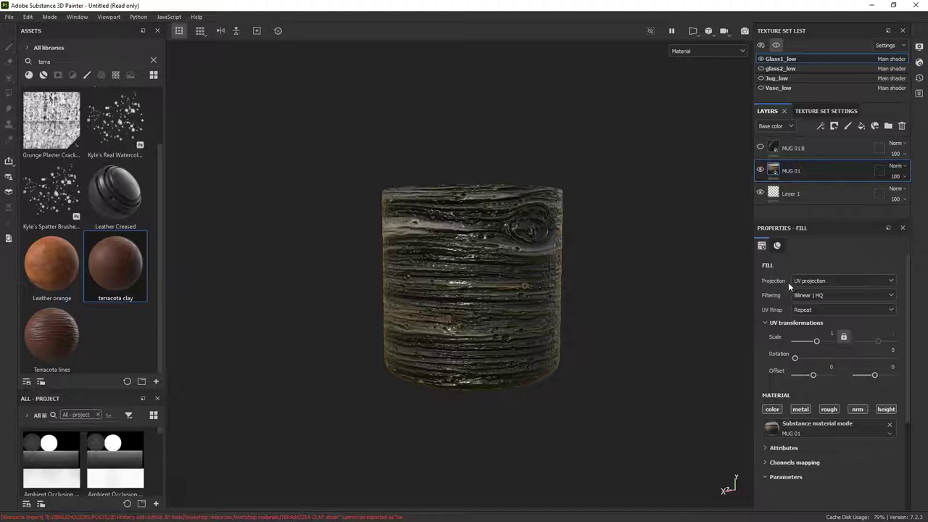
left_click(830, 280)
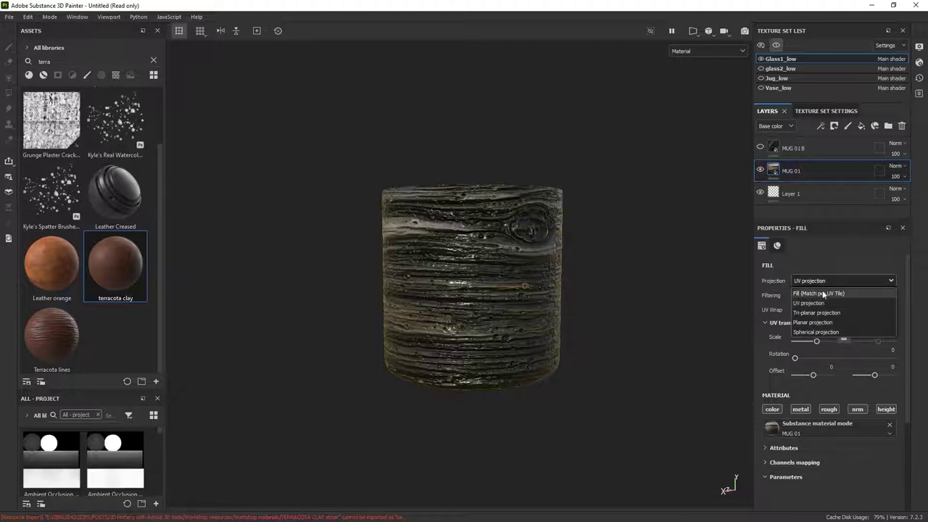
left_click(822, 309)
right_click_drag(603, 287, 438, 225, "alt")
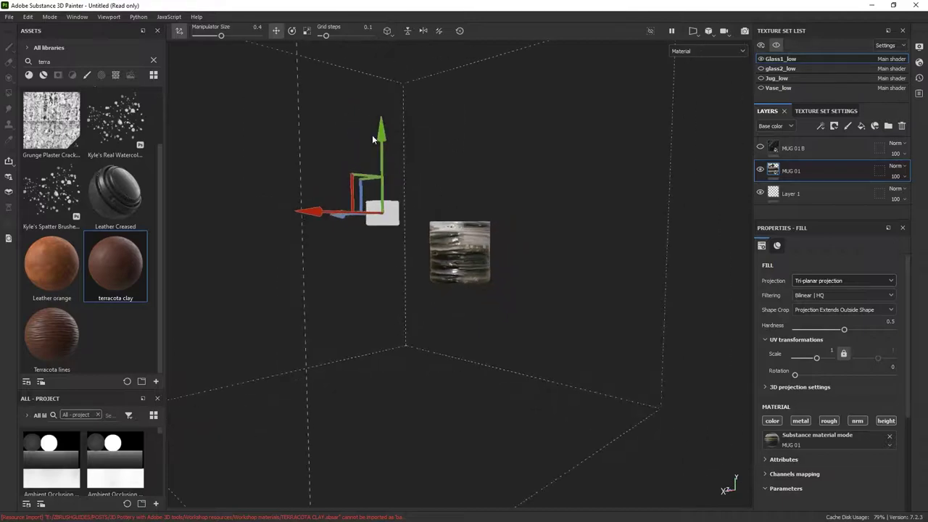
left_click_drag(382, 212, 554, 249)
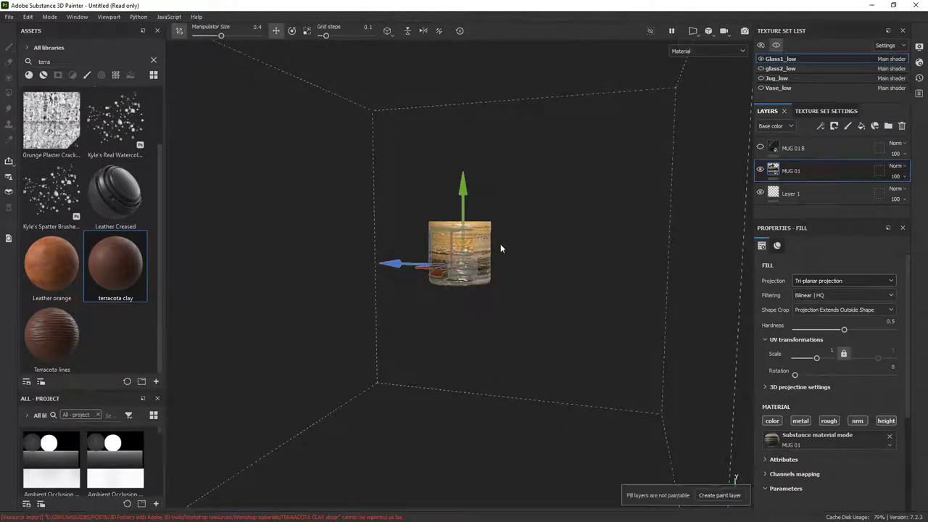
Scale the tri-planar projection volume around the mug and check its pattern beside the neighbouring cup, keeping the mug isolated
key("r")
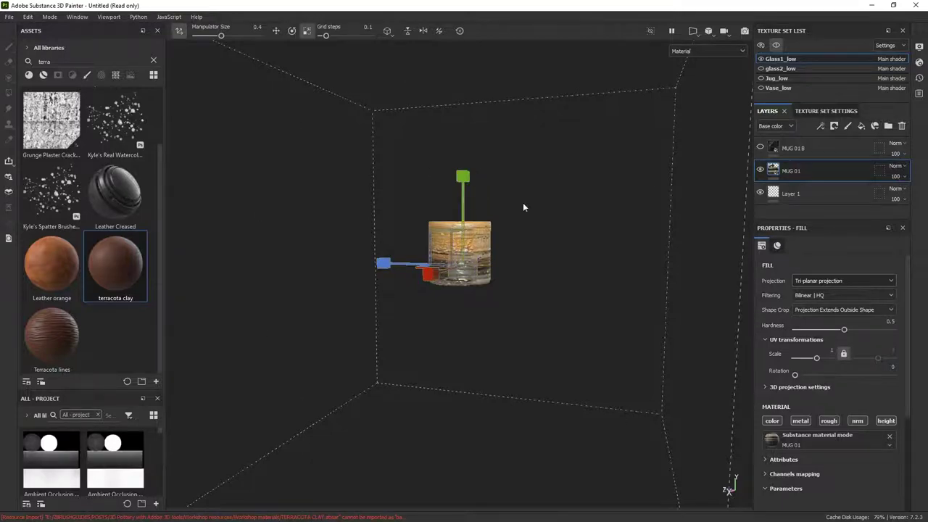
left_click_drag(525, 206, 406, 236, "alt")
left_click_drag(478, 273, 339, 231)
scroll(476, 232, "up", 4)
key("alt+q")
left_click_drag(504, 245, 545, 211, "alt")
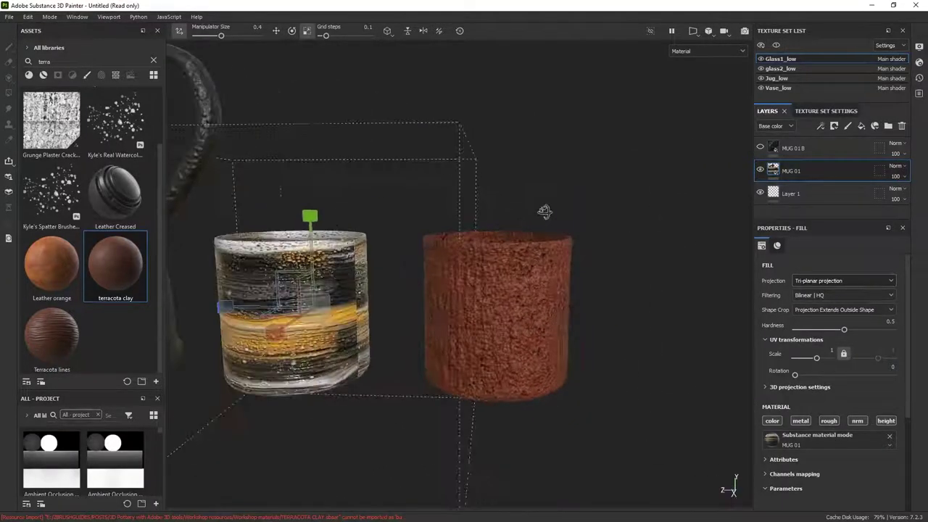
middle_click_drag(434, 253, 553, 216, "alt")
key("alt+q")
left_click_drag(553, 215, 548, 270, "alt")
middle_click_drag(549, 270, 579, 251, "alt")
left_click_drag(578, 251, 556, 240, "alt")
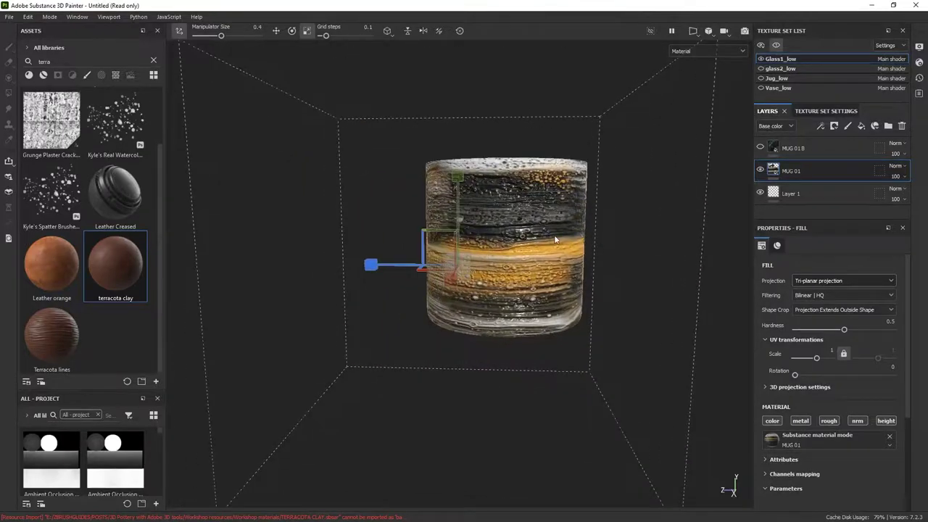
Shift the tri-planar projection vertically and sideways to reposition the coloured bands on the mug
key("w")
left_click_drag(455, 197, 456, 217)
left_click_drag(393, 290, 373, 286)
left_click_drag(439, 209, 441, 194)
left_click_drag(442, 268, 434, 270)
left_click_drag(533, 262, 596, 255, "alt")
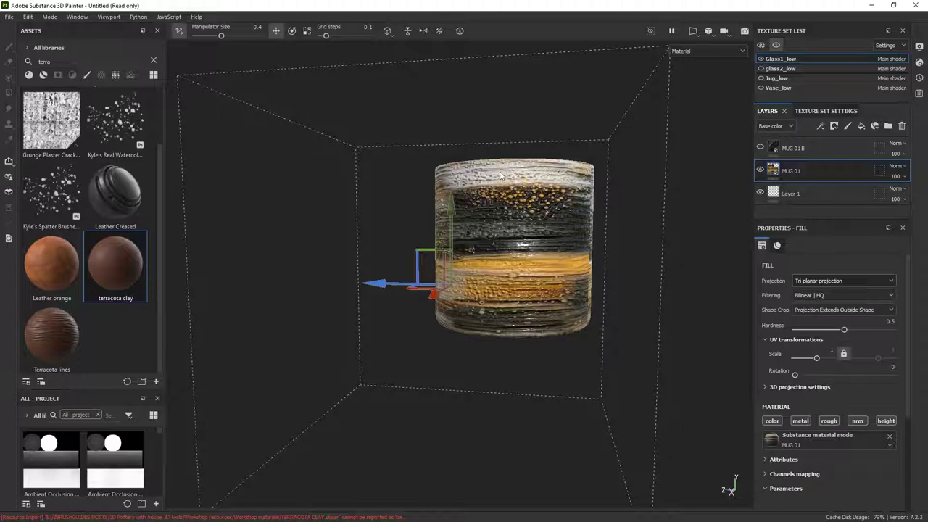
mouse_move(451, 208)
left_mouse_down()
mouse_move(451, 229)
mouse_move(451, 216)
left_mouse_up()
mouse_move(580, 263)
left_mouse_down("alt")
mouse_move(464, 259)
mouse_move(570, 268)
left_mouse_up("alt")
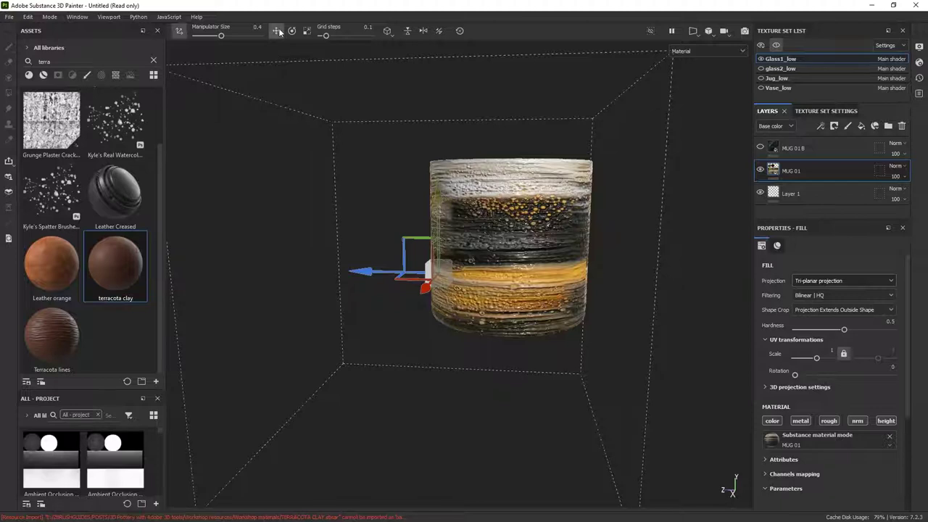
Try rotating the tri-planar projection around the mug and undo the rotation
left_click(293, 31)
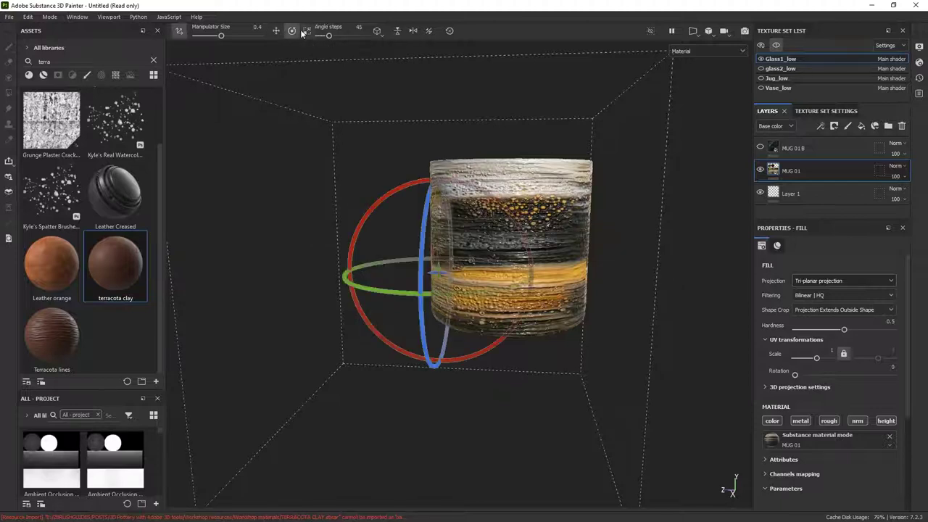
left_click(307, 31)
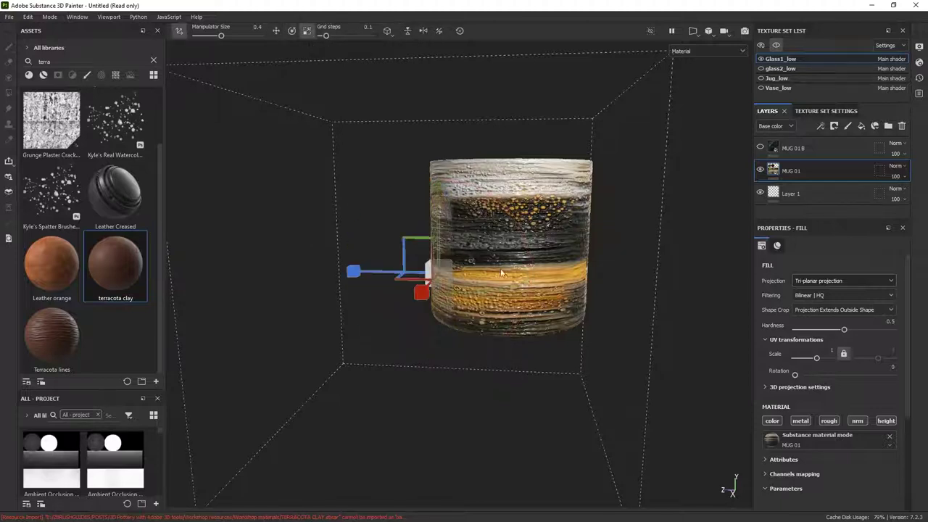
left_click(292, 31)
left_click_drag(499, 211, 478, 201)
key("ctrl+z")
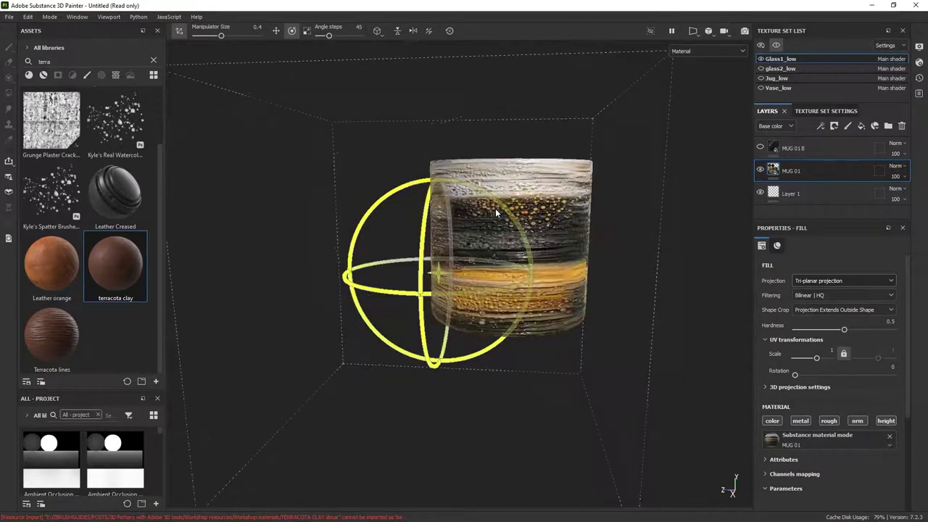
Hide the projection manipulator and set the MUG 01 fill back to UV projection
key("q")
middle_click_drag(591, 245, 522, 239, "alt")
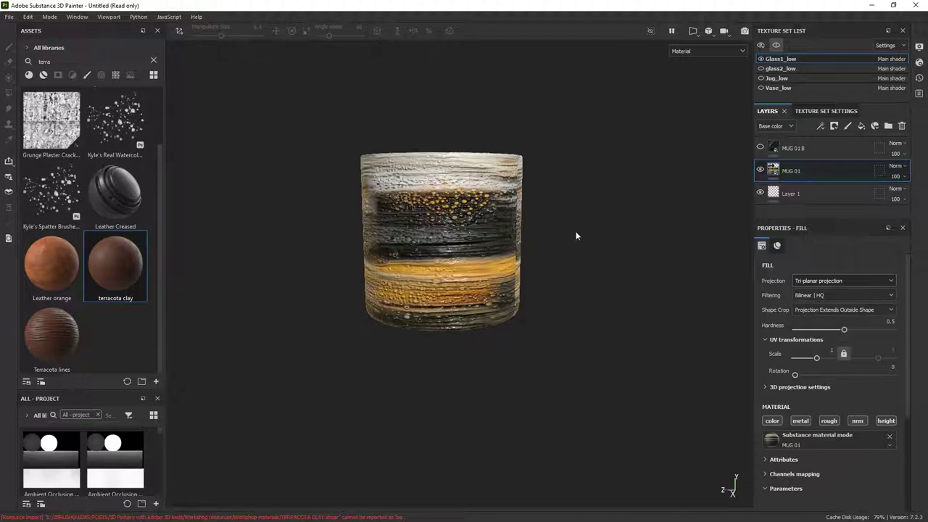
left_click(859, 281)
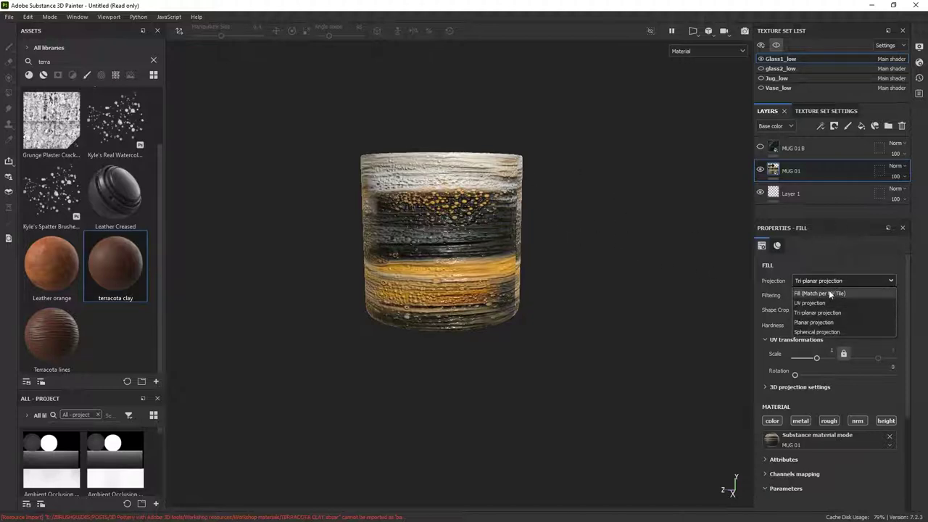
left_click(826, 291)
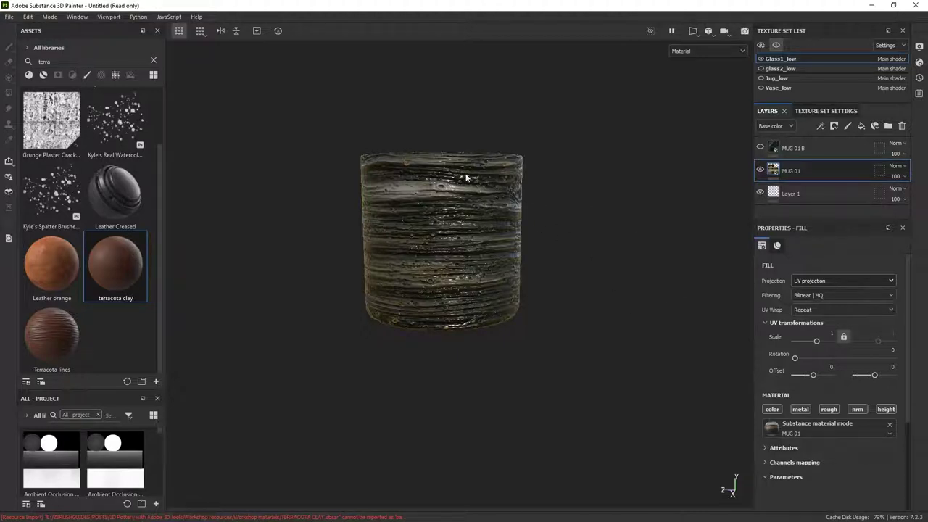
Show the 3D/2D split view and transform the MUG 01 fill in UV space to scale about 2.21, offset about -0.18 and -0.22
left_click(695, 33)
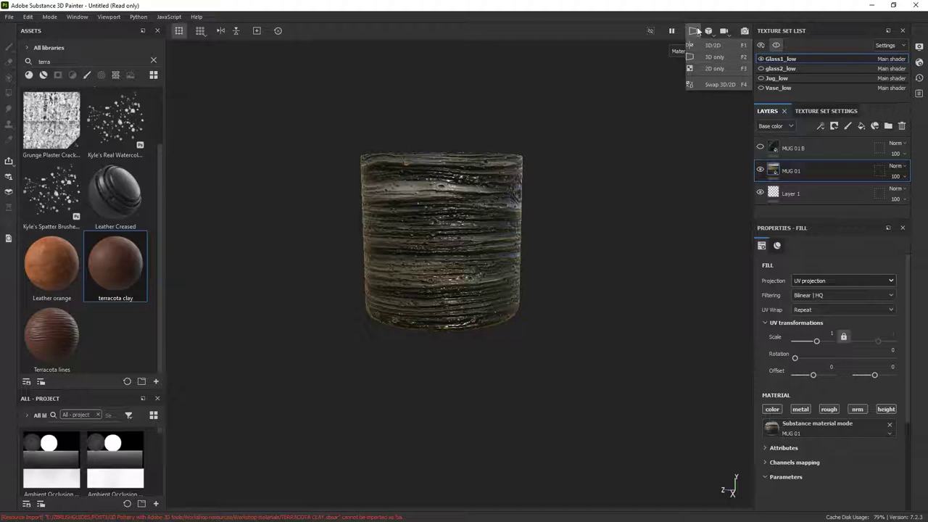
left_click(712, 45)
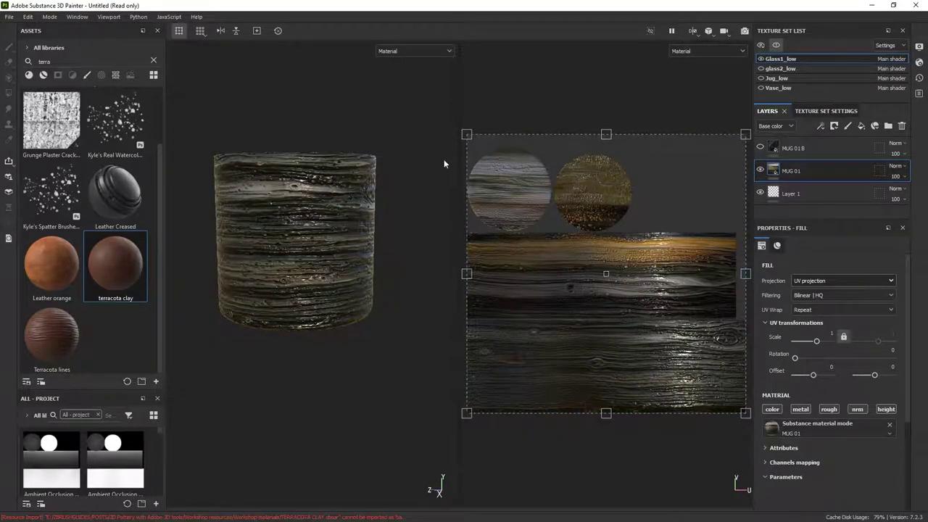
scroll(667, 195, "down", 1)
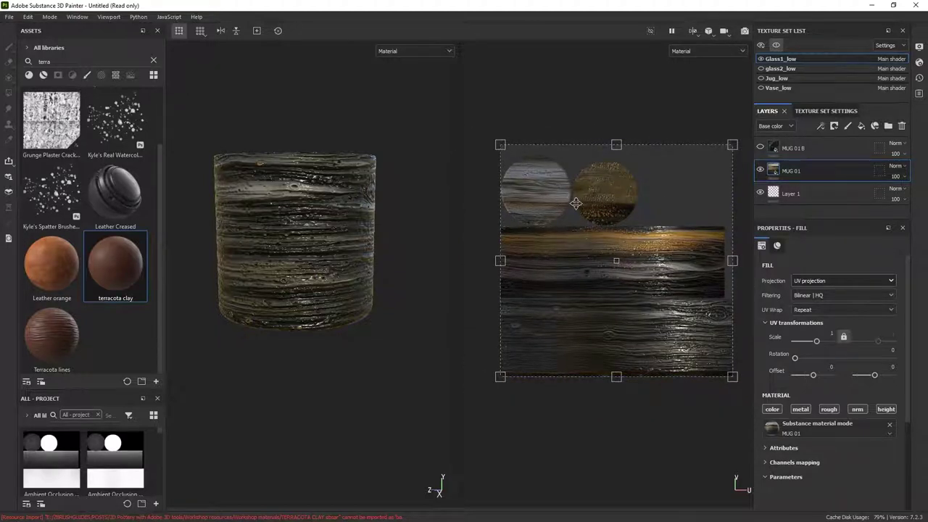
left_click_drag(732, 145, 607, 274)
left_click_drag(579, 318, 595, 340)
mouse_move(627, 391)
left_mouse_down()
mouse_move(643, 412)
mouse_move(630, 394)
left_mouse_up()
left_click_drag(599, 360, 596, 333)
mouse_move(375, 265)
right_mouse_down("shift")
mouse_move(332, 251)
mouse_move(341, 252)
right_mouse_up("shift")
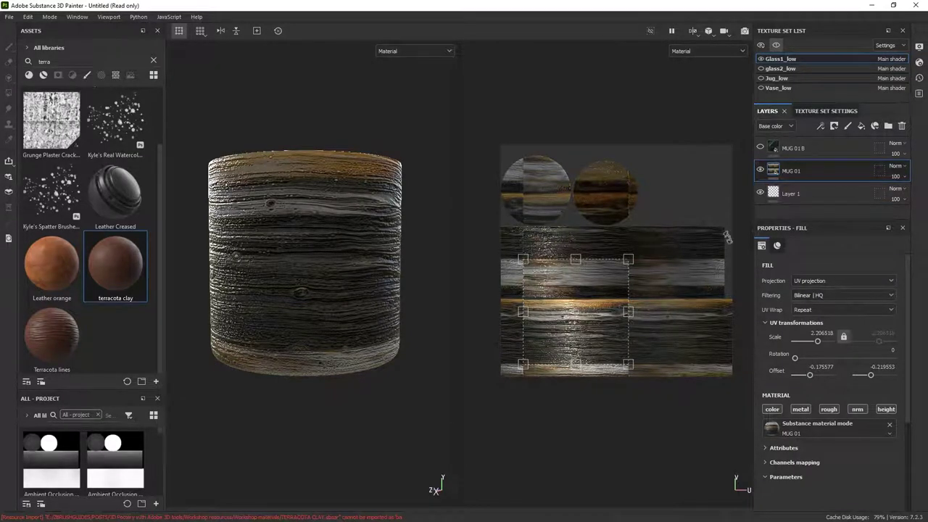
Turn off the metal, rough, nrm and height channels of the MUG 01 fill, leaving only color, and examine the mug
left_click_drag(421, 271, 371, 245, "alt")
right_click_drag(371, 245, 411, 244, "shift")
scroll(818, 365, "down", 3)
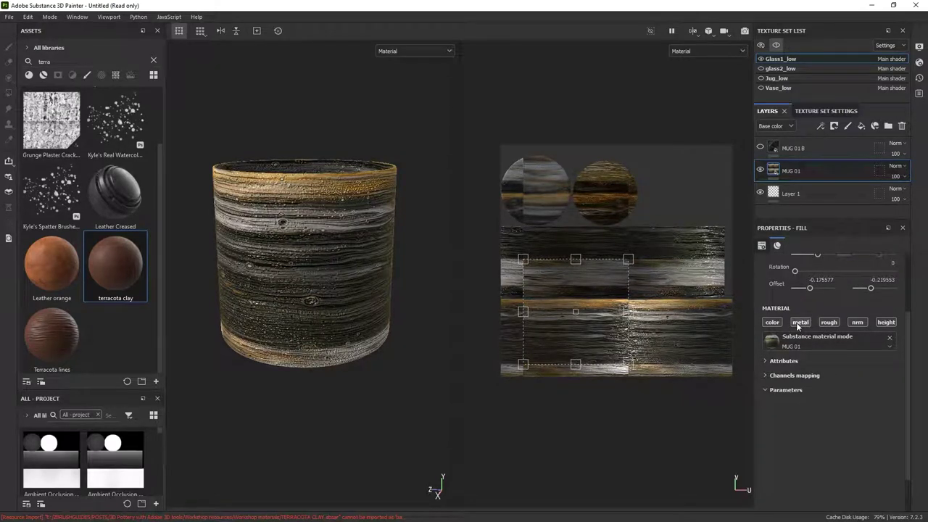
left_click(886, 322)
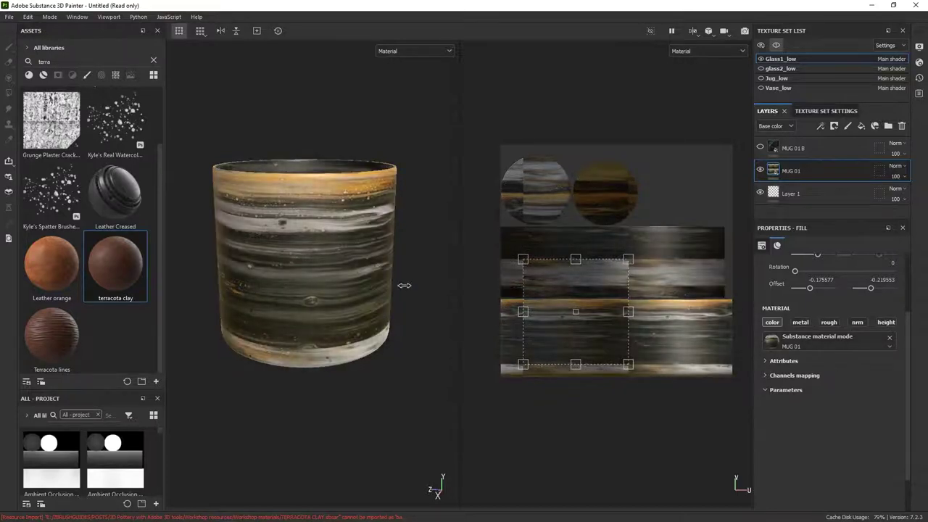
left_click_drag(373, 276, 339, 252, "alt")
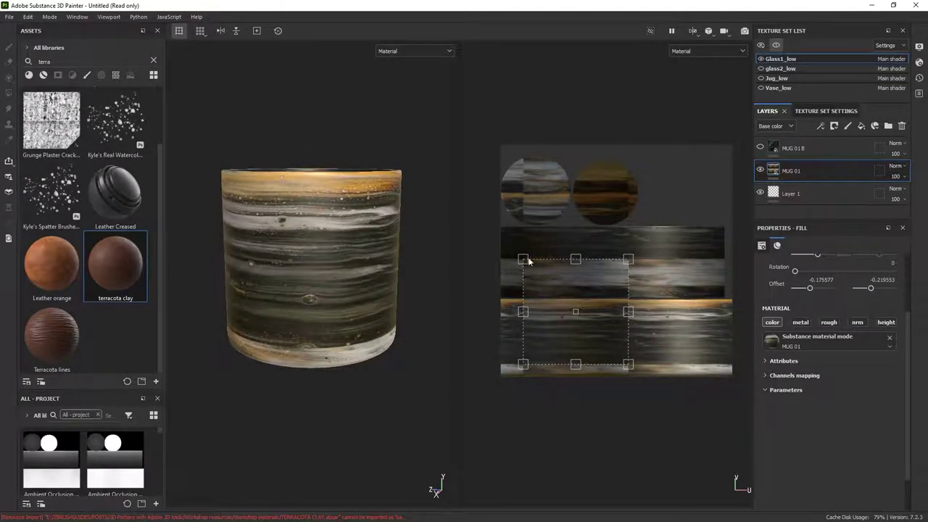
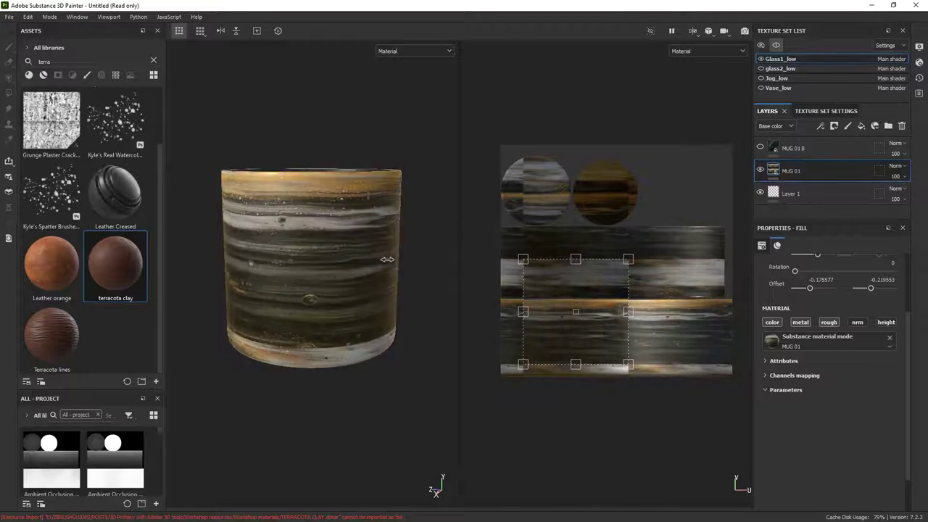
Turn on the nrm channel of the MUG 01 fill and toggle height on and off while examining the mug's surface
left_click(861, 324)
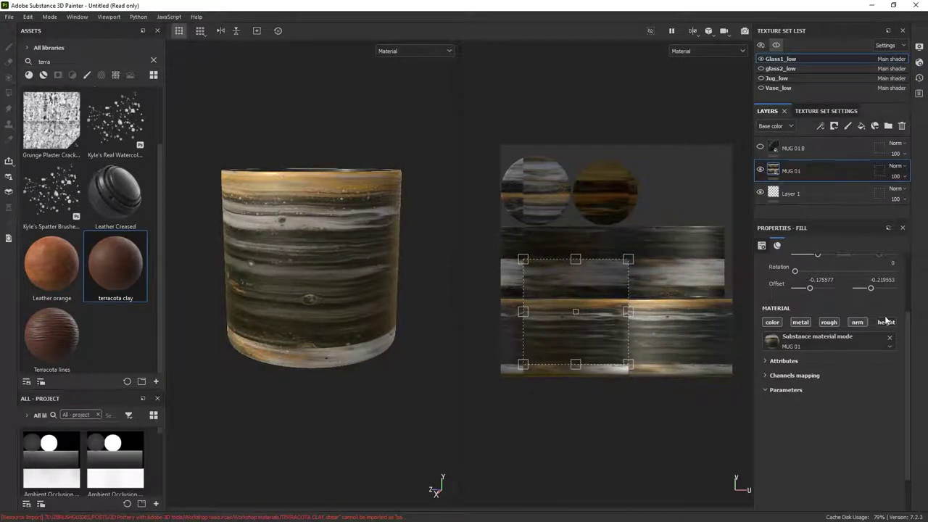
left_click(886, 322)
left_click(883, 325)
left_click(887, 326)
left_click(886, 326)
right_click_drag(339, 200, 365, 329, "alt")
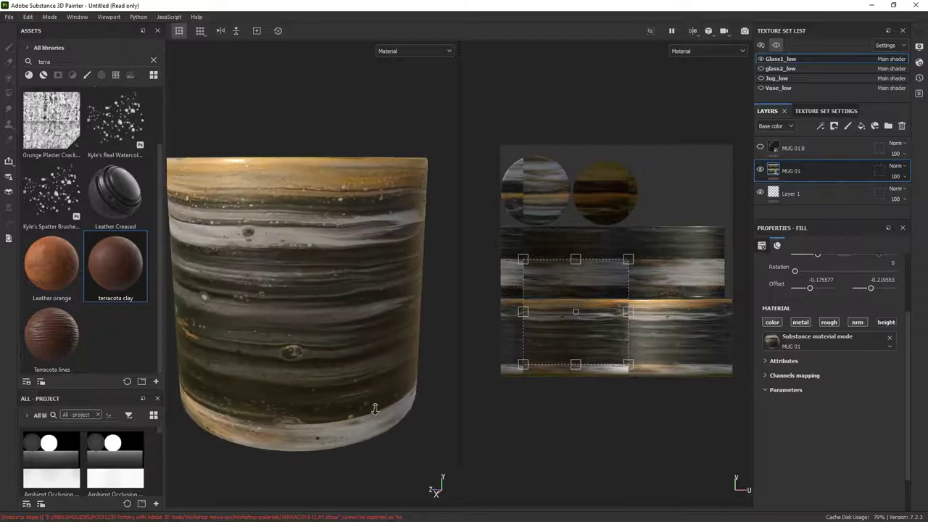
left_click_drag(365, 330, 356, 299, "alt")
mouse_move(357, 298)
right_mouse_down("shift")
mouse_move(406, 304)
mouse_move(344, 308)
right_mouse_up("shift")
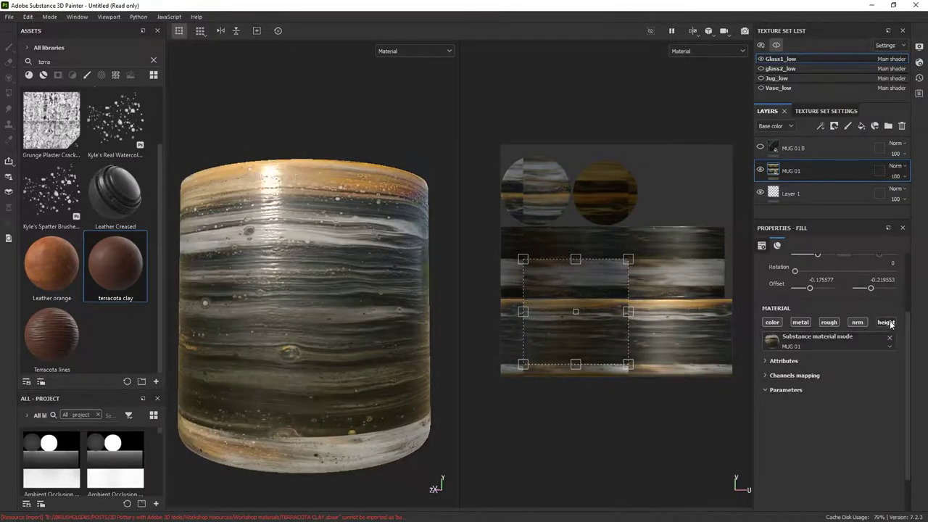
Compare the mug with and without the MUG 01 height channel, leaving height turned on
scroll(285, 276, "down", 3)
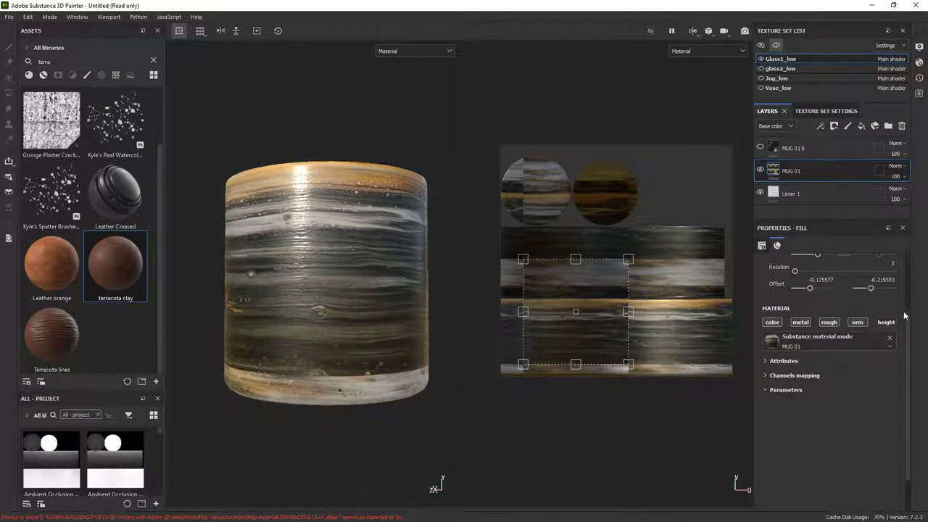
left_click(892, 324)
left_click(892, 323)
scroll(873, 338, "up", 2)
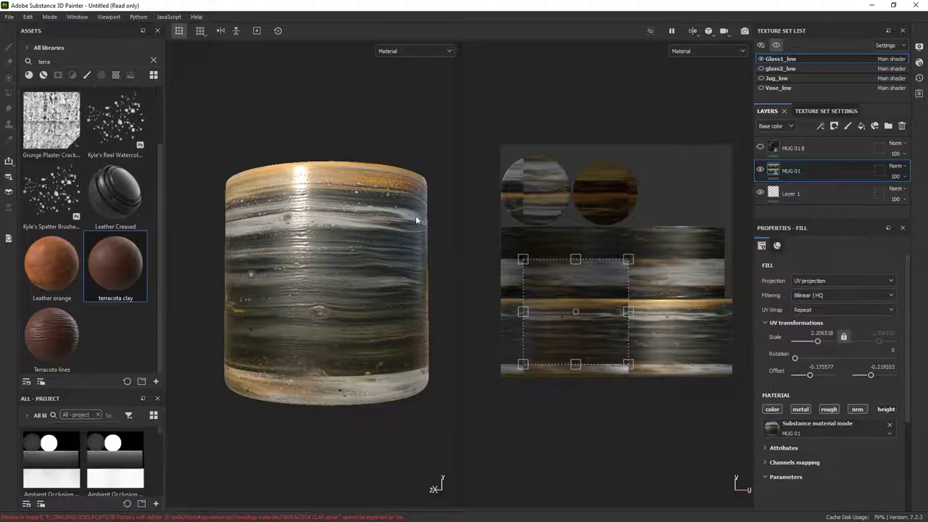
left_click(888, 410)
Add a Levels effect to the MUG 01 layer and set its affected channel to Height
left_click(820, 126)
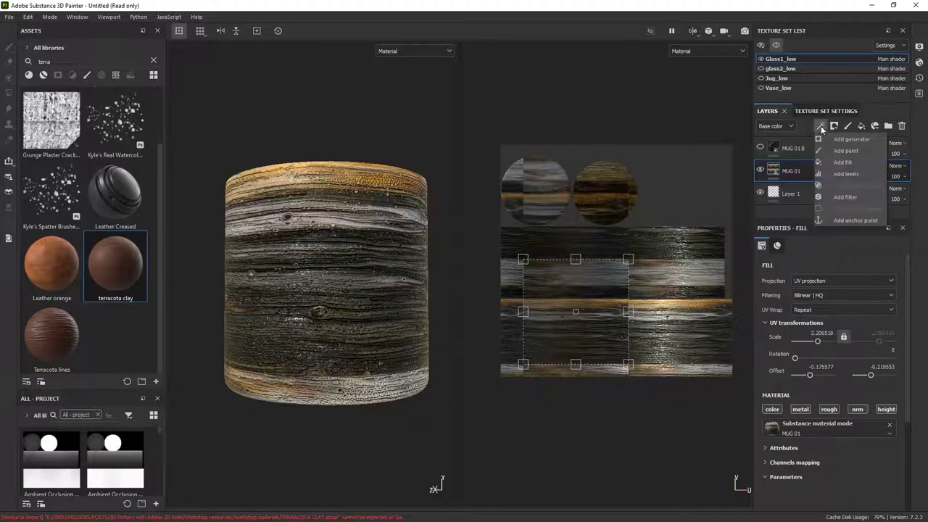
left_click(850, 174)
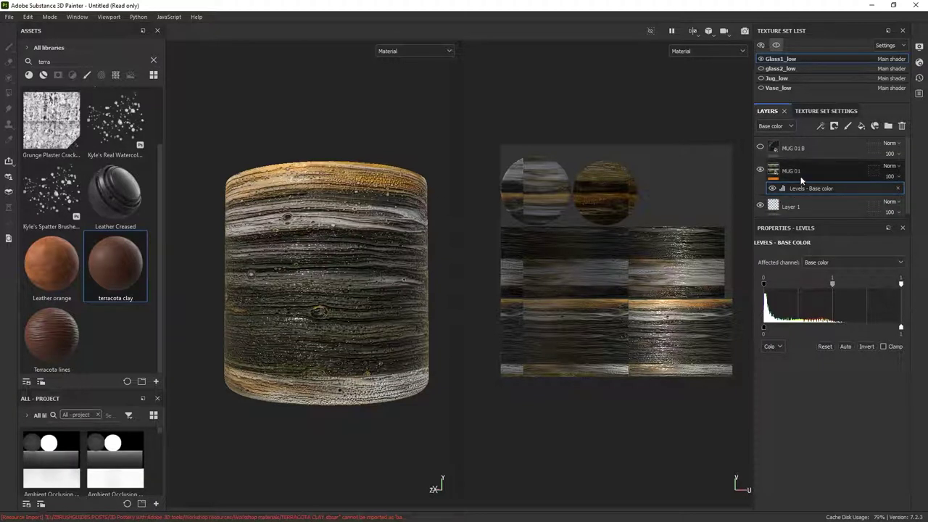
left_click(825, 261)
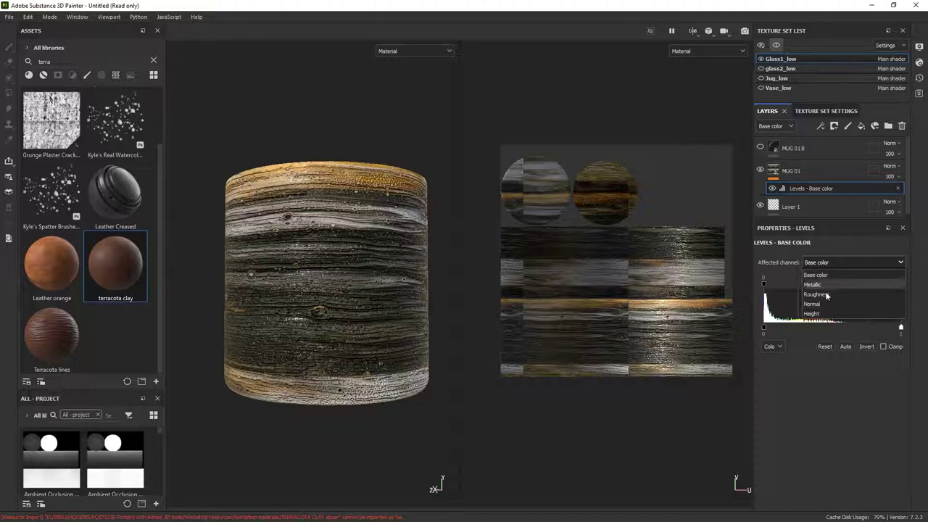
left_click(822, 313)
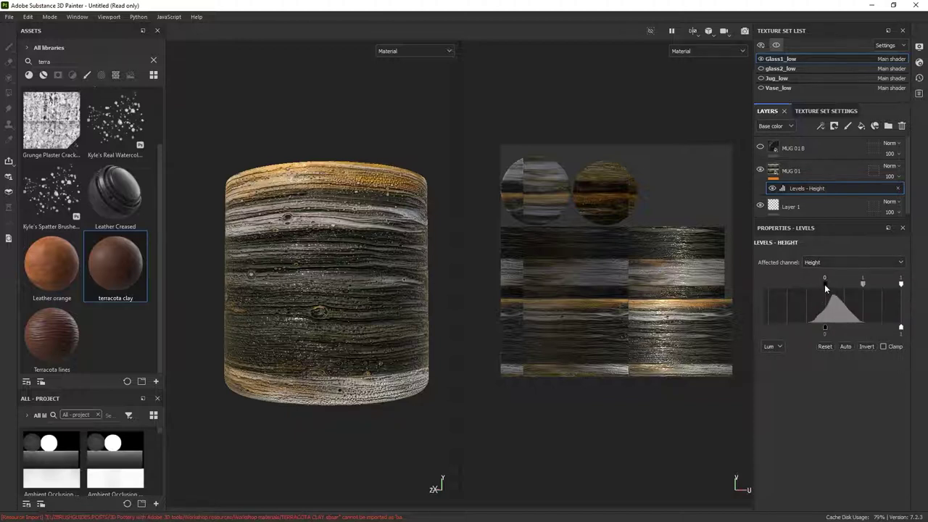
Set the height levels' input and output minimums to -0.813 and lower the output maximum to about -0.67
left_click_drag(824, 327, 761, 331)
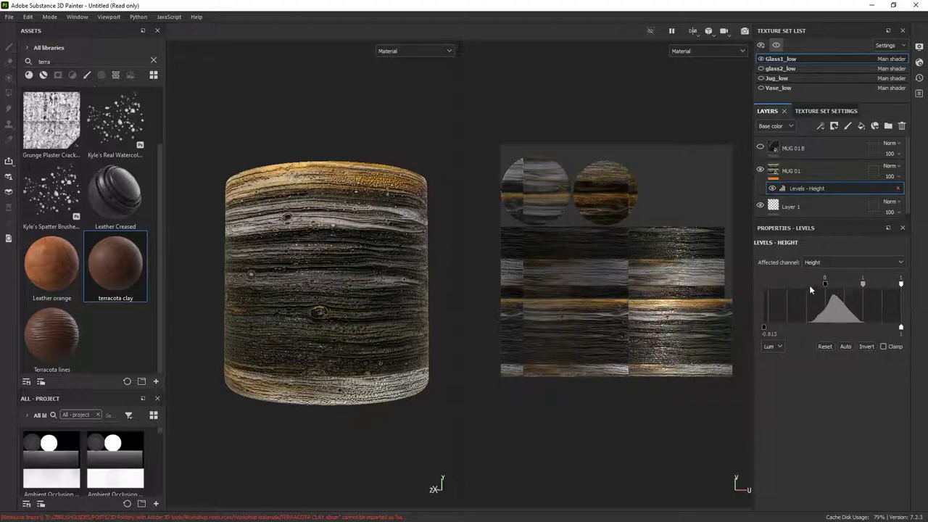
left_click_drag(823, 285, 762, 284)
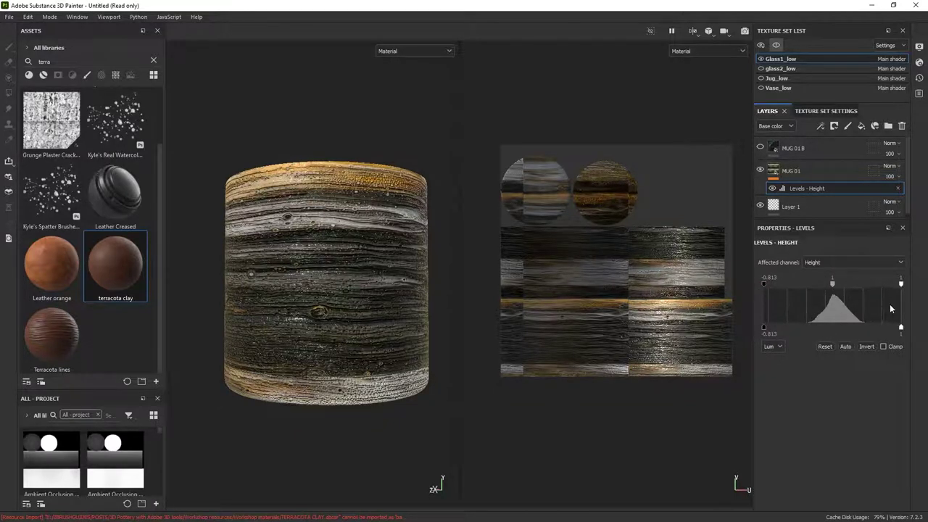
left_click_drag(901, 328, 833, 327)
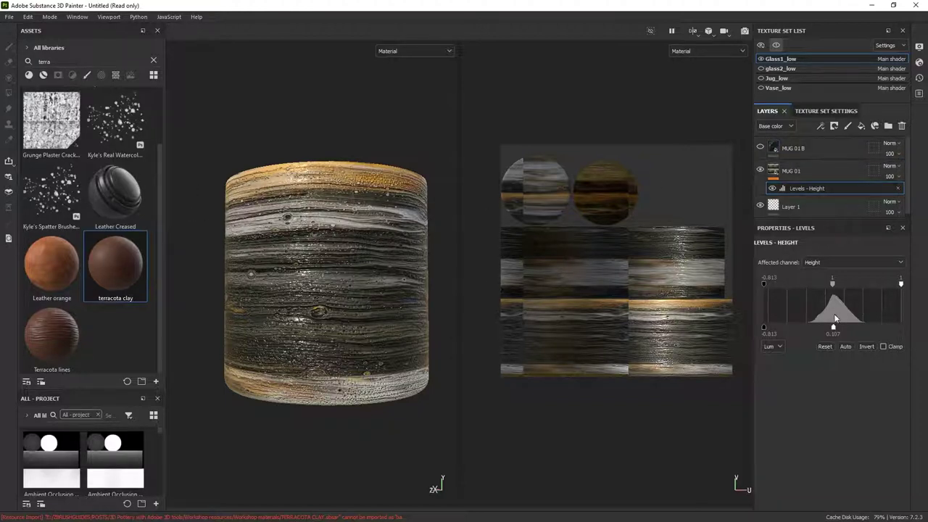
left_click_drag(834, 330, 800, 326)
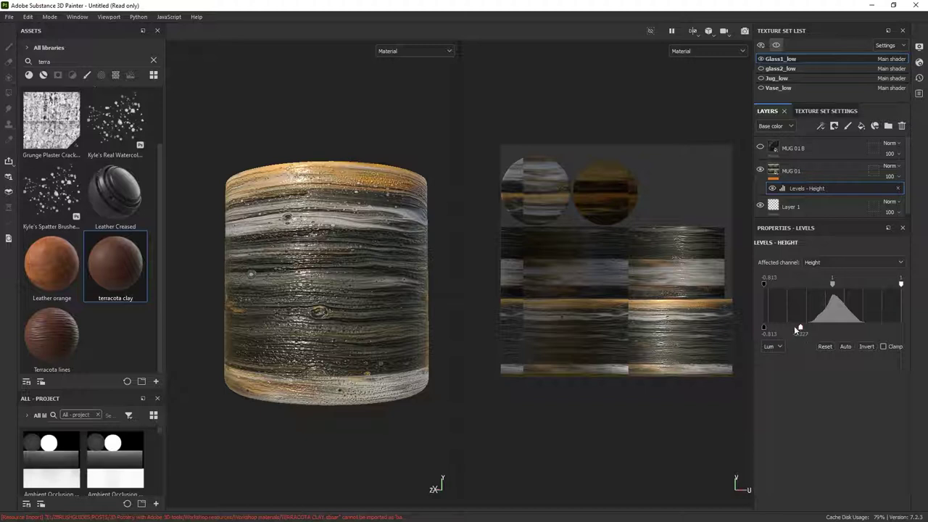
left_click_drag(801, 330, 774, 327)
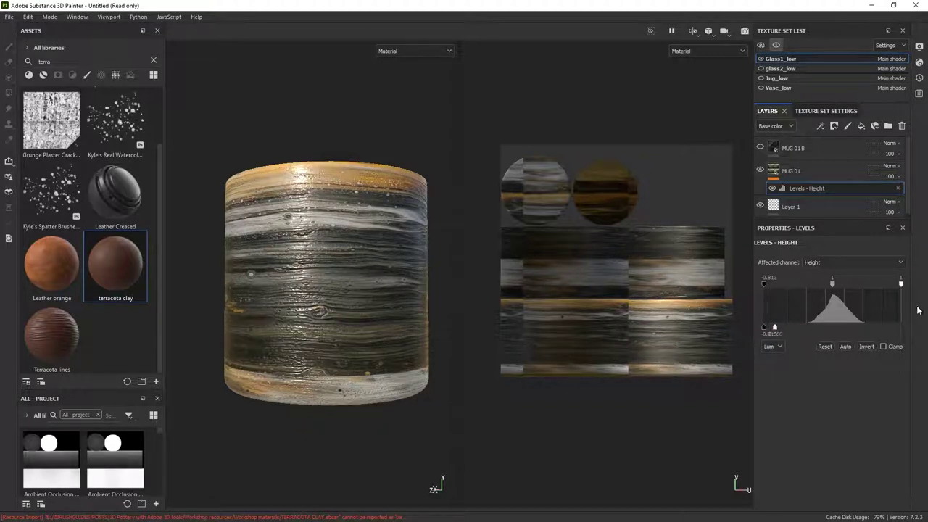
Set the height levels' input maximum to 0.974 and midtone to 0.304, checking the relief under changing light
left_click_drag(903, 285, 779, 286)
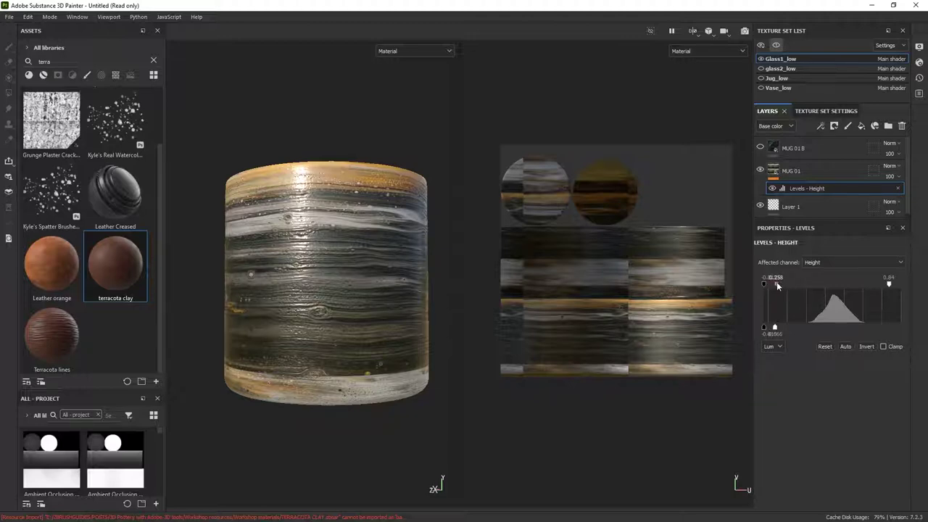
right_click_drag(433, 228, 380, 235, "shift")
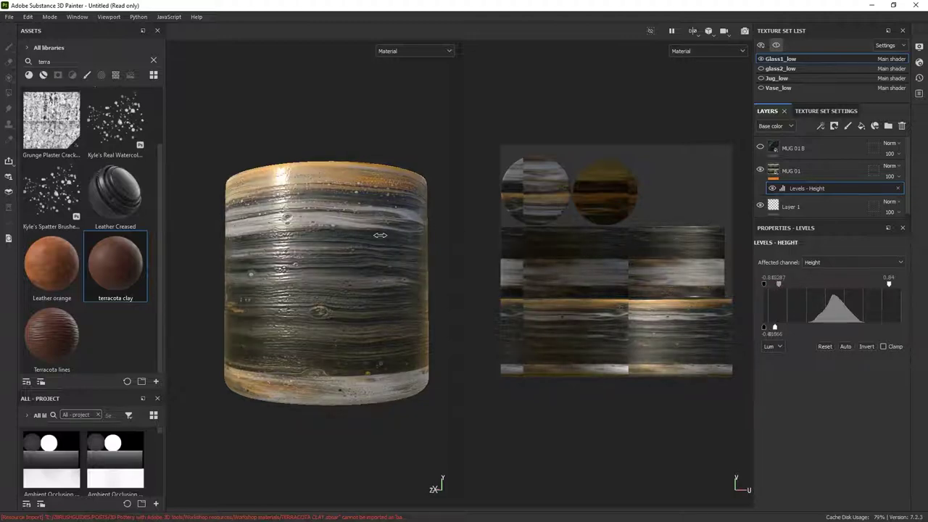
mouse_move(380, 234)
left_mouse_down("alt")
mouse_move(338, 238)
mouse_move(377, 235)
left_mouse_up("alt")
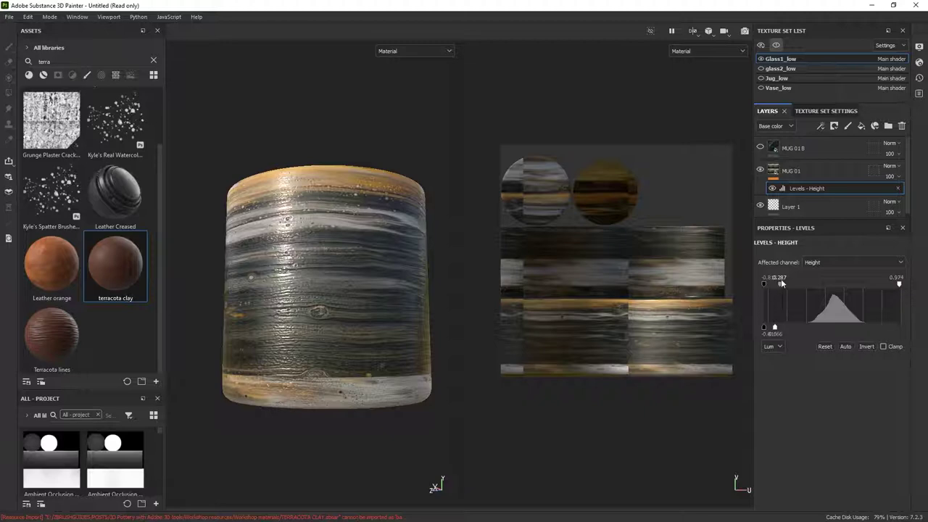
left_click_drag(779, 285, 781, 285)
right_click_drag(347, 266, 370, 251, "shift")
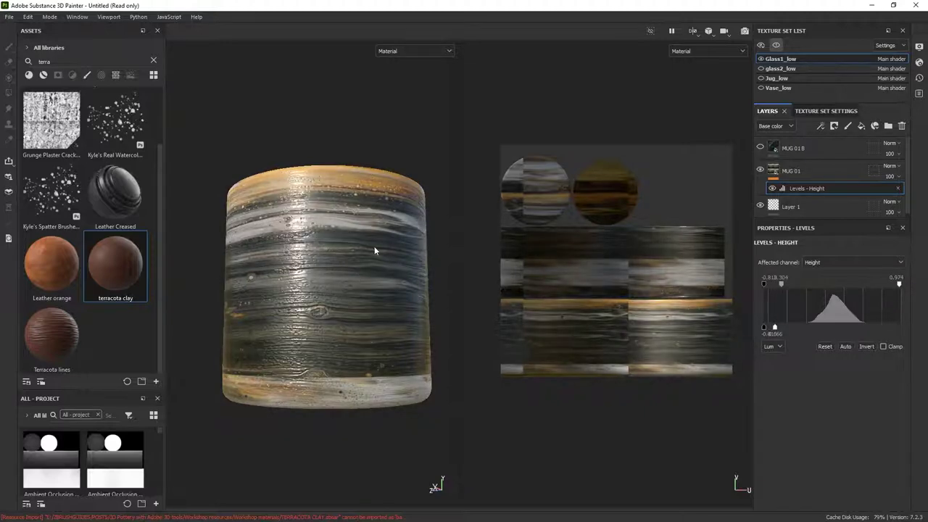
left_click_drag(374, 247, 390, 245, "alt")
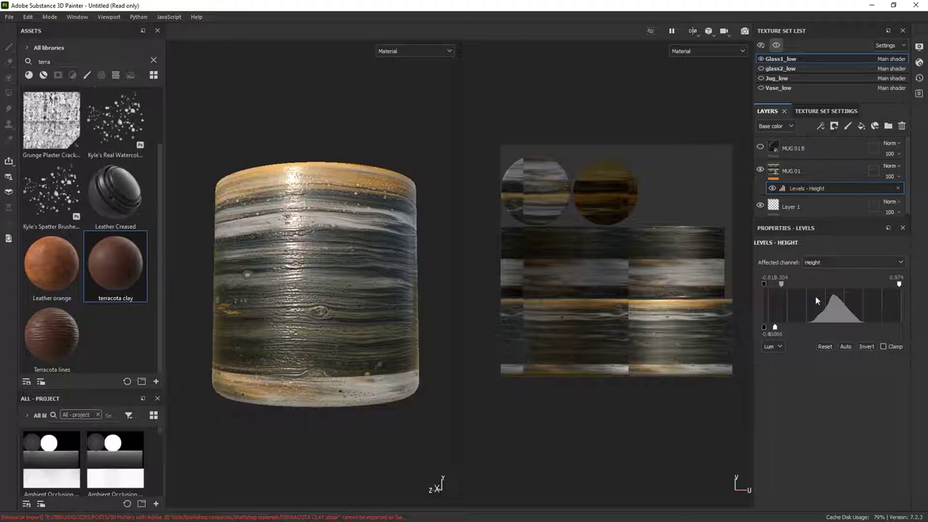
Enlarge the layer stack area, select the MUG 01 fill and toggle its height channel to compare the relief
left_click_drag(856, 220, 841, 302)
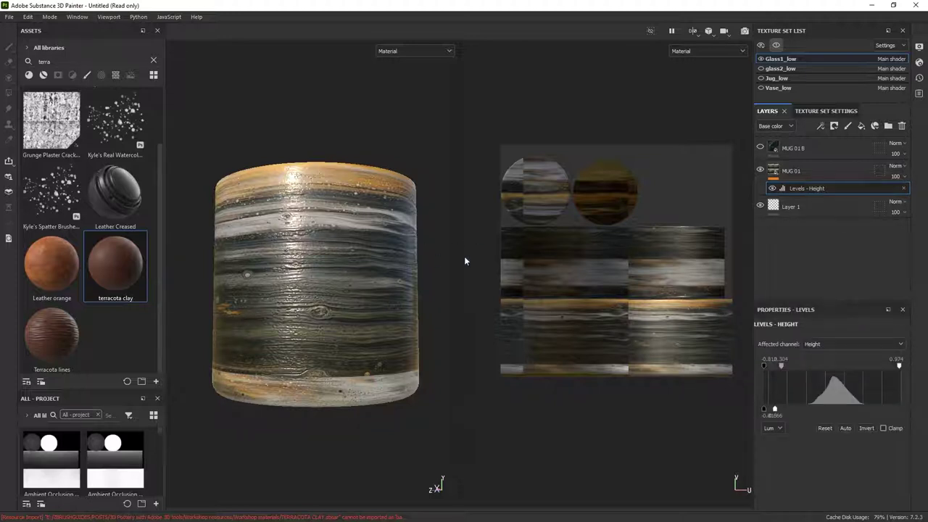
left_click(780, 171)
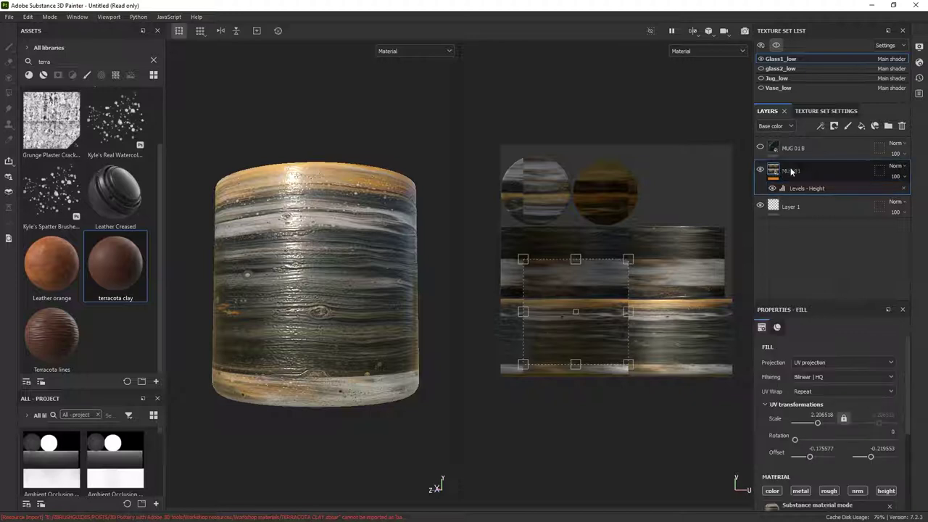
left_click(887, 493)
left_click(888, 493)
left_click(888, 493)
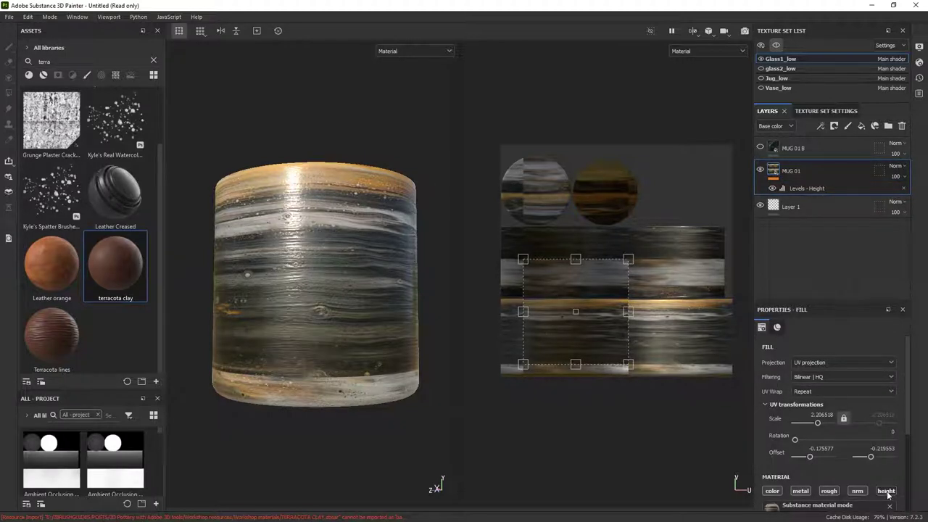
left_click(888, 494)
left_click(888, 495)
Switch the layer stack to the Height channel and set MUG 01's height opacity to 38
left_click(761, 125)
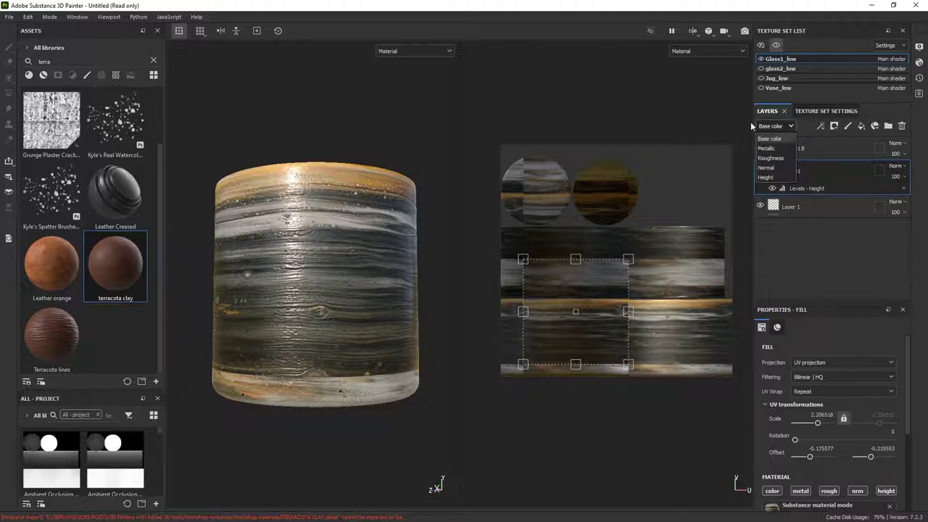
left_click(766, 177)
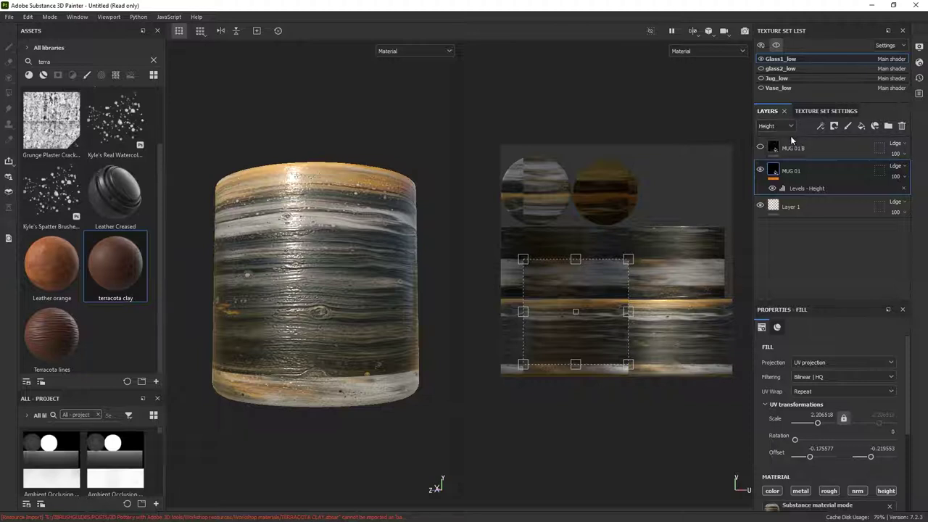
left_click(904, 177)
mouse_move(924, 195)
left_mouse_down()
mouse_move(884, 195)
mouse_move(927, 197)
mouse_move(886, 195)
mouse_move(920, 200)
mouse_move(897, 196)
left_mouse_up()
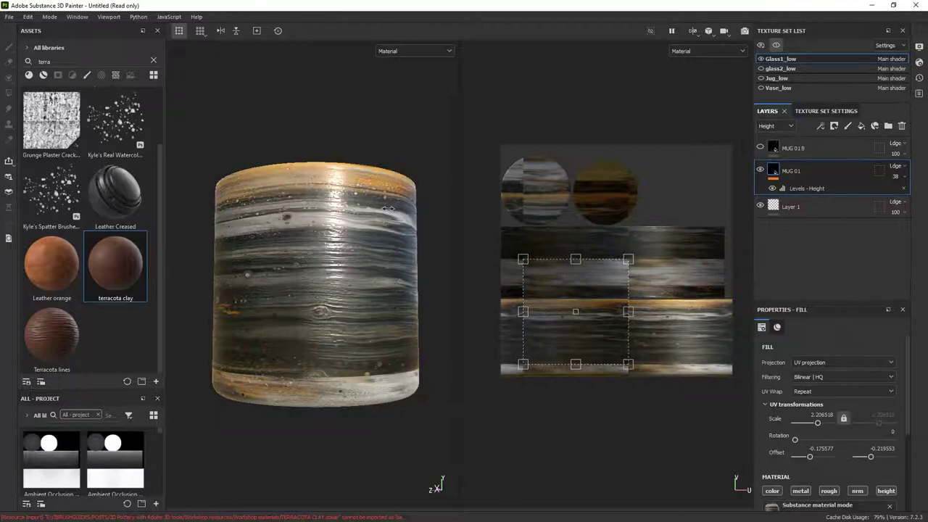
Toggle the MUG 01 height channel to compare the softened relief and return the layer stack to Base color
left_click(888, 493)
left_click(888, 493)
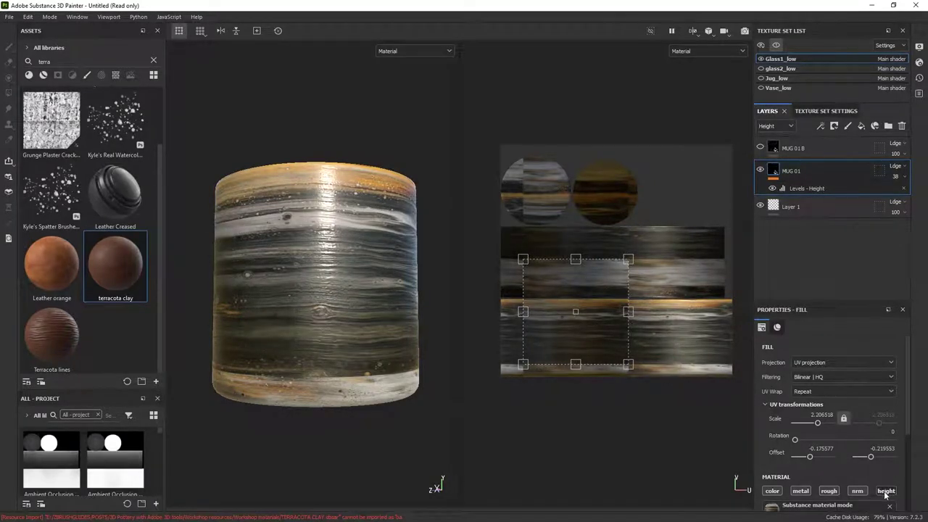
left_click(887, 493)
left_click(885, 495)
left_click(885, 495)
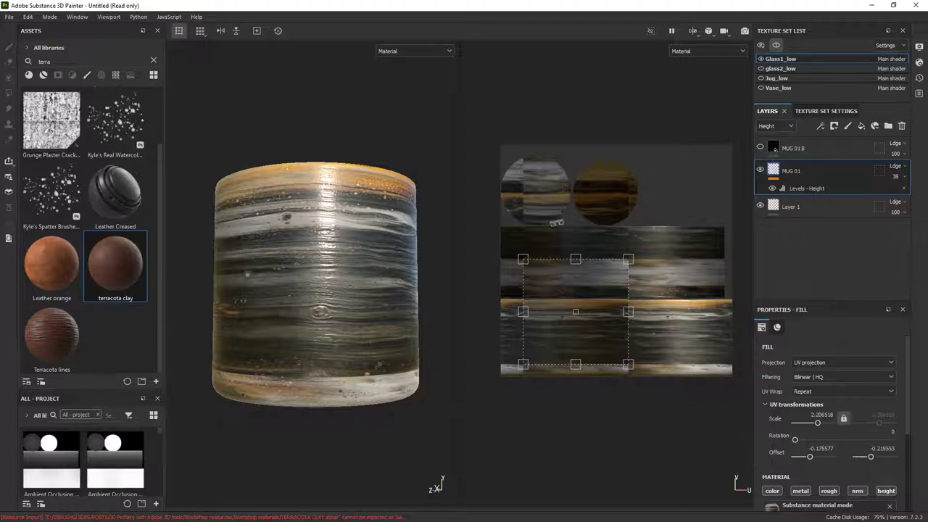
left_click(774, 130)
left_click(769, 138)
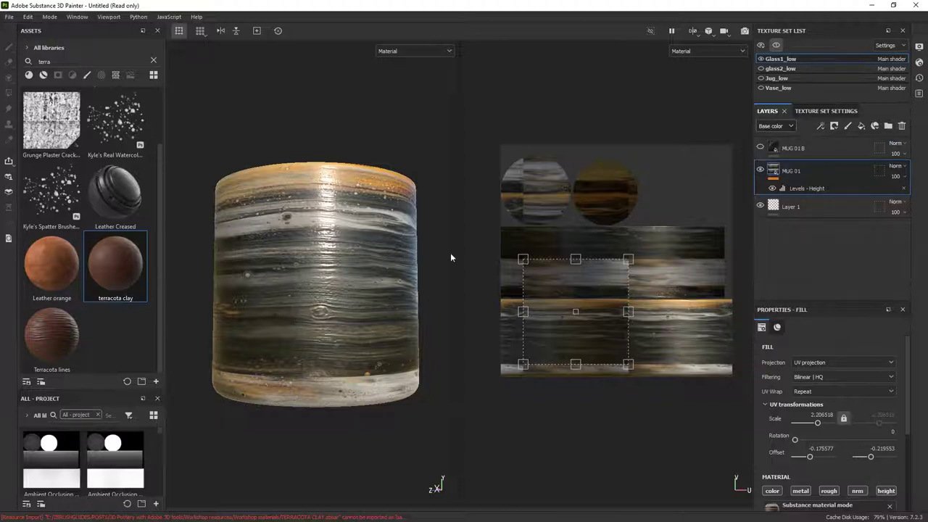
Transform the MUG 01 fill in UV space to scale about 2.09 by 1.77 and offset about -0.17, -0.32
scroll(385, 232, "down", 4)
right_click_drag(364, 237, 330, 250, "shift")
left_click_drag(327, 250, 331, 251, "alt")
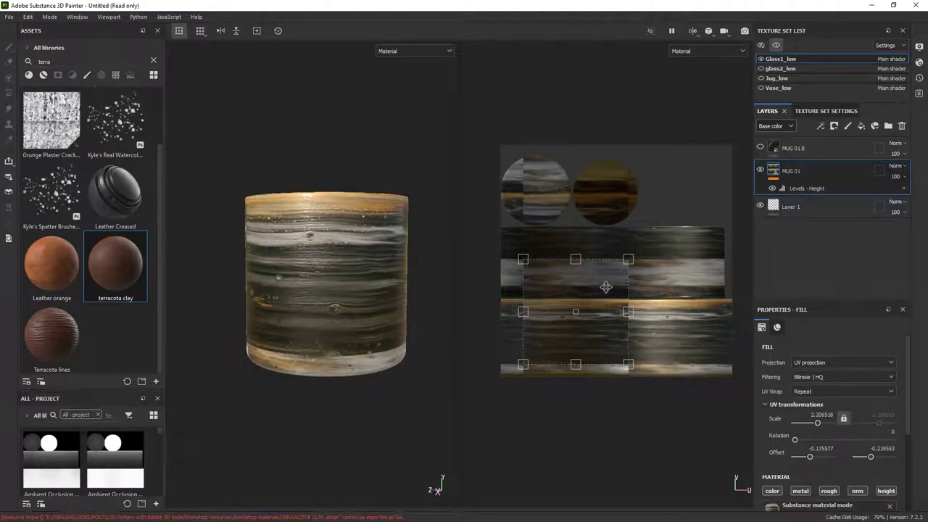
left_click_drag(606, 287, 575, 270)
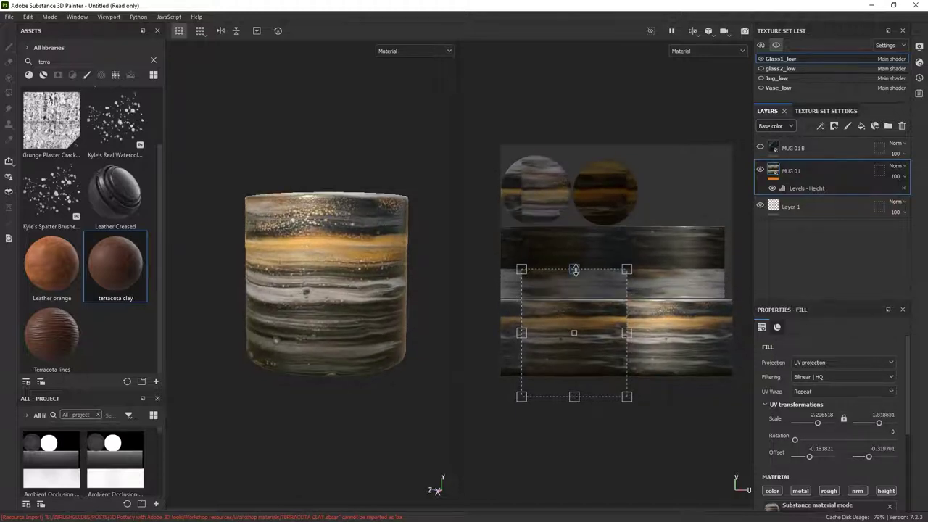
left_click_drag(627, 396, 633, 403)
right_click_drag(308, 293, 351, 481, "alt")
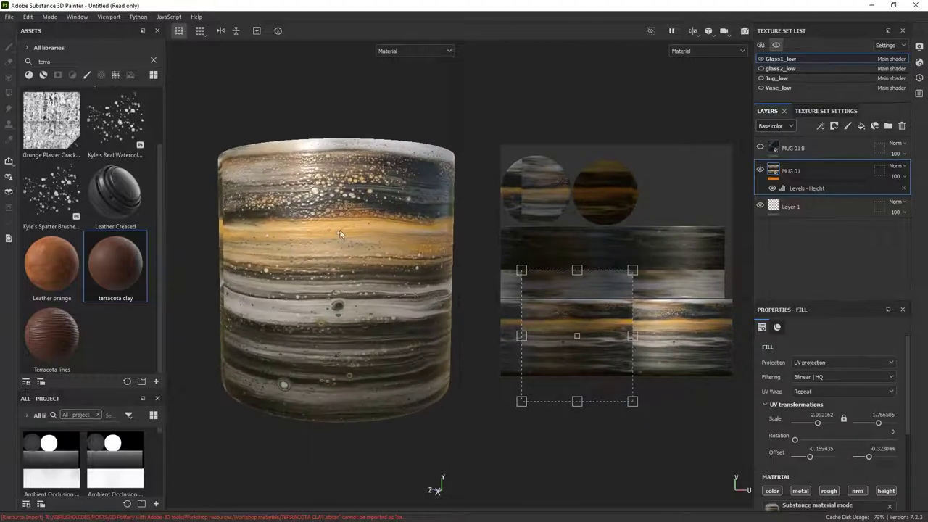
Stretch the MUG 01 fill to a vertical scale of about 1.42, offset about -0.19, -0.38, and inspect the mug all around
left_click_drag(587, 269, 589, 307)
right_click_drag(412, 342, 305, 147, "alt")
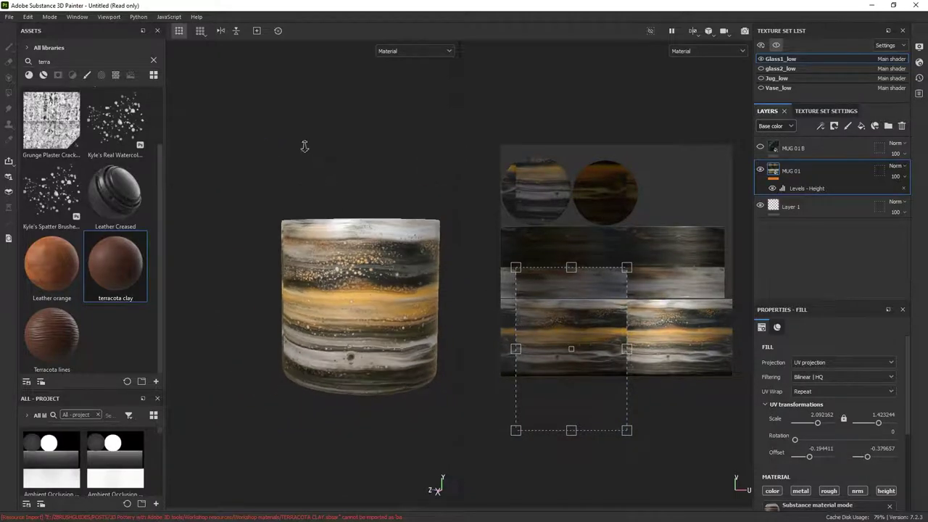
left_click_drag(305, 146, 324, 217, "alt")
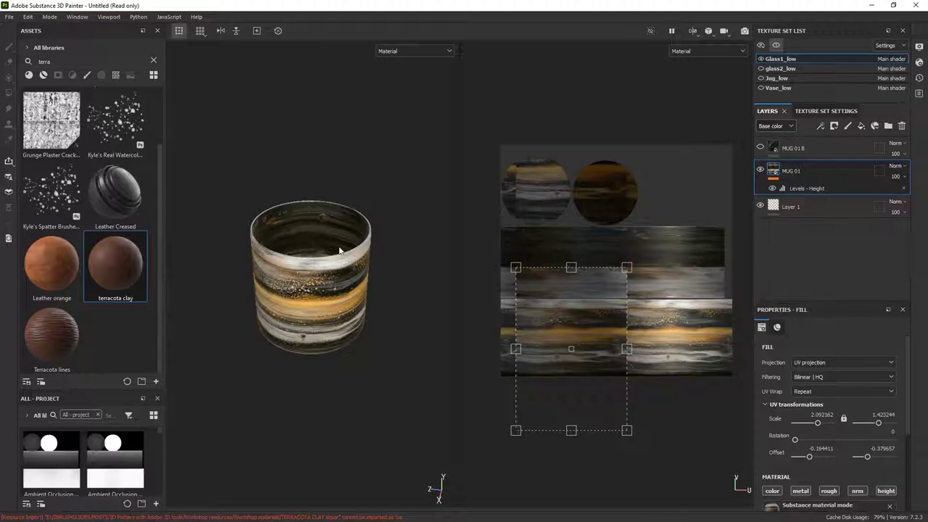
left_click_drag(338, 251, 414, 195, "alt")
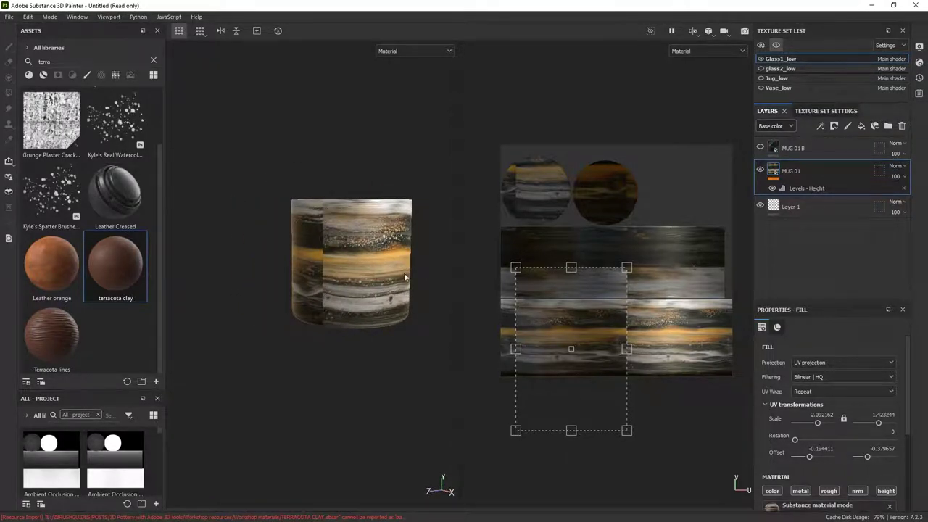
left_click_drag(403, 273, 369, 252, "alt")
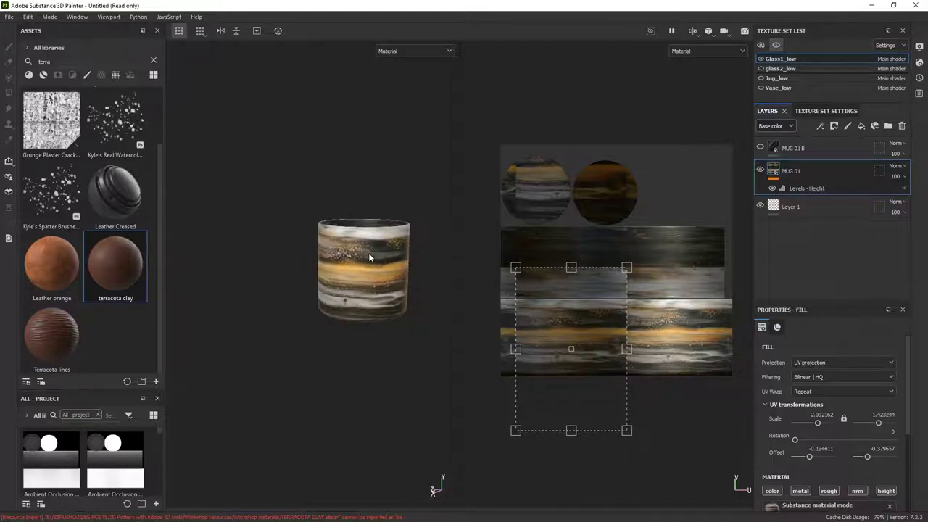
Inspect the mug from several sides and review the projection choices and UV settings of the MUG 01 fill
middle_click_drag(369, 256, 359, 266, "alt")
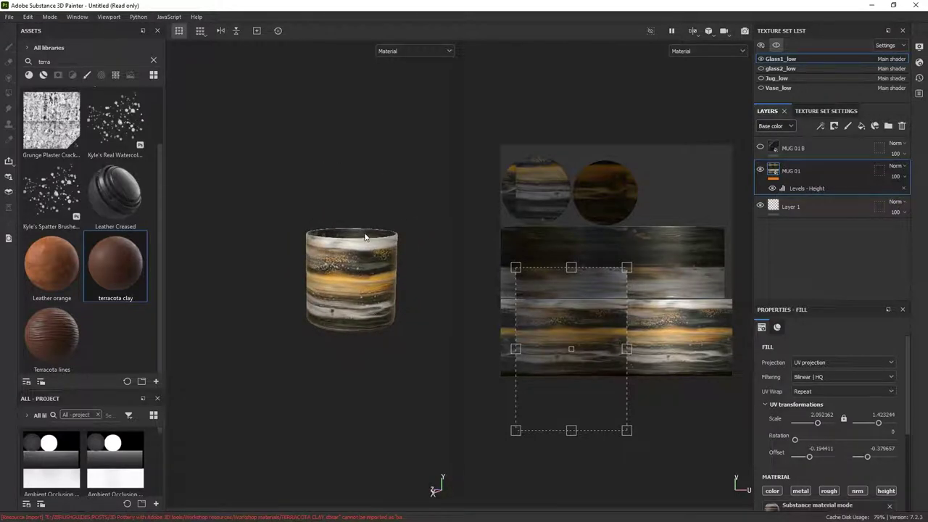
left_click_drag(333, 236, 365, 242, "alt")
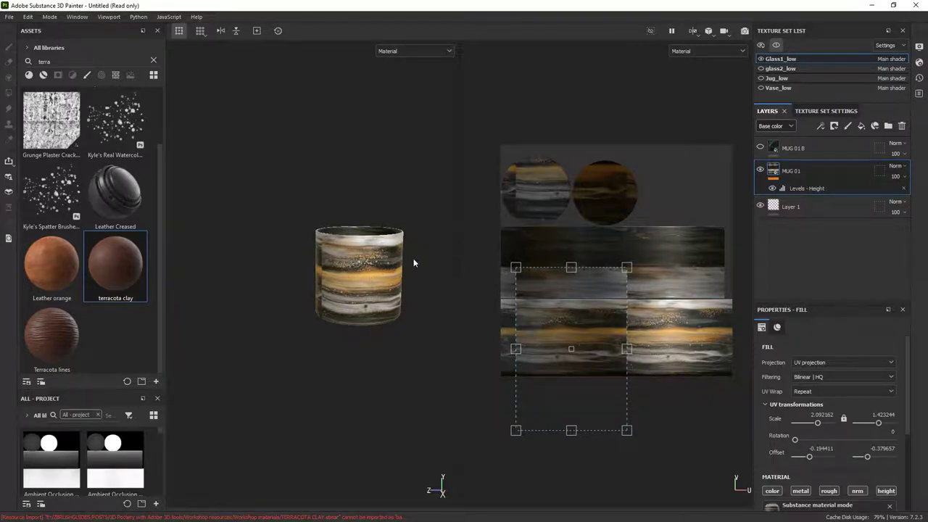
middle_click_drag(389, 278, 319, 290, "alt")
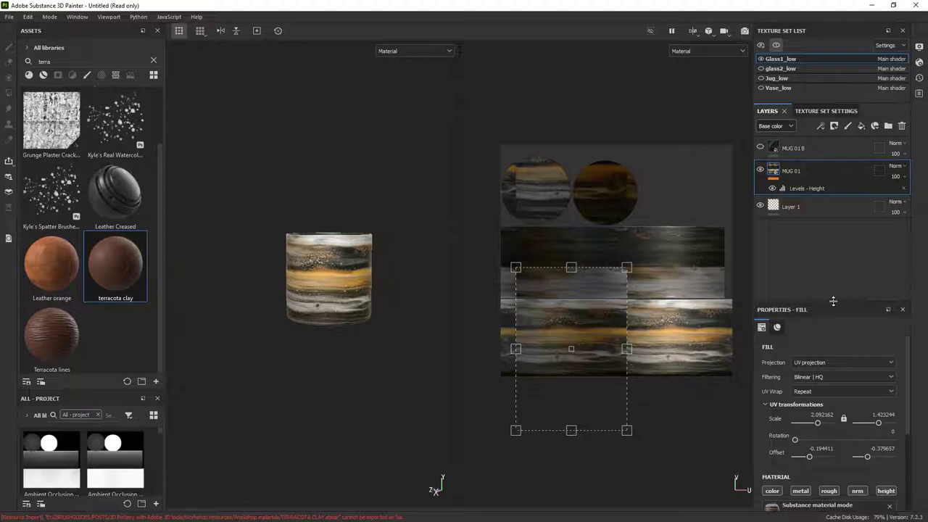
left_click_drag(831, 301, 832, 228)
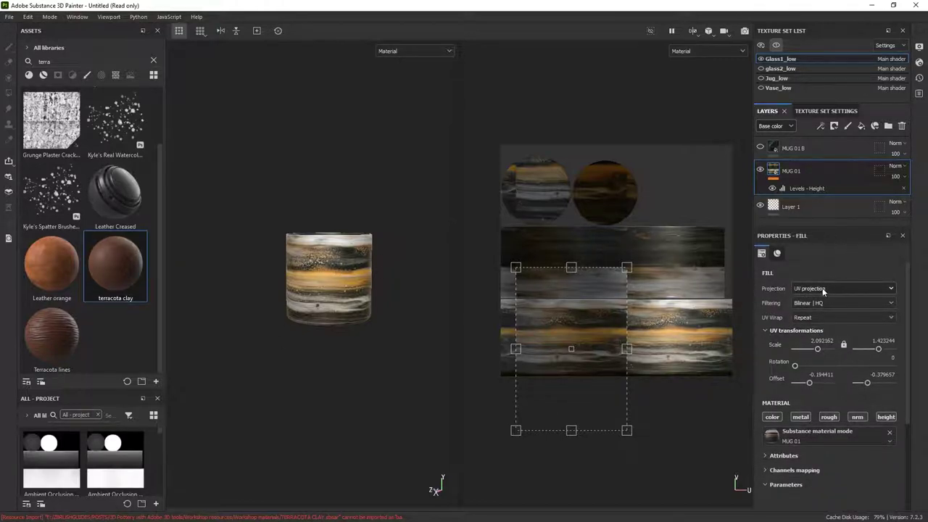
left_click(807, 289)
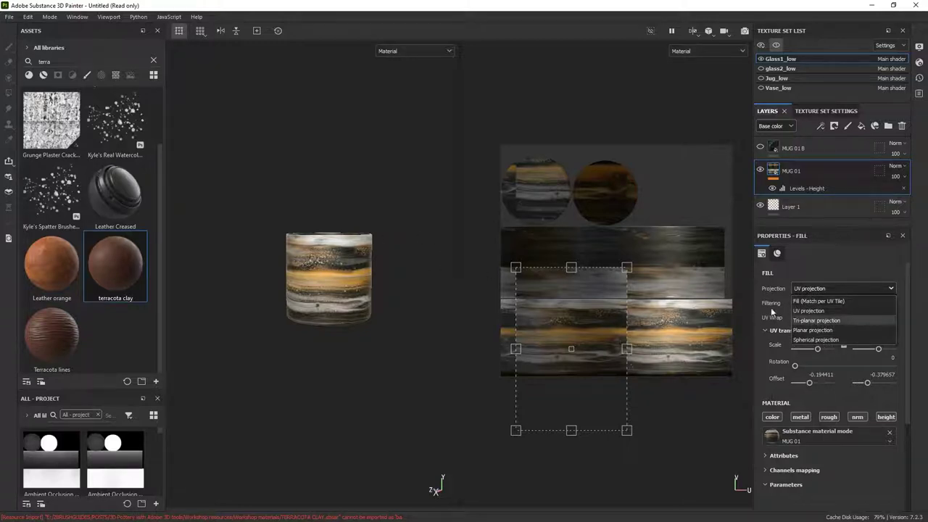
left_click(811, 274)
scroll(774, 308, "down", 2)
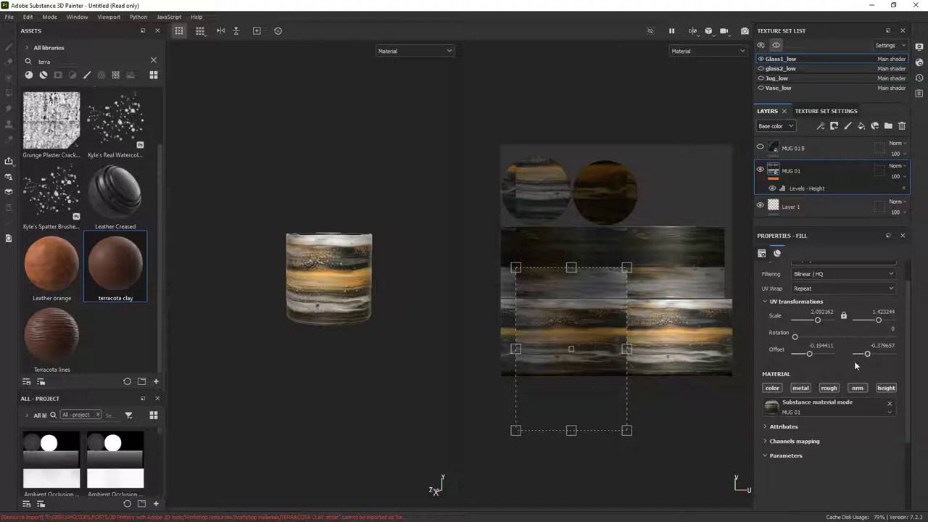
scroll(855, 366, "up", 2)
Review the effects available for MUG 01 and its height Levels settings, and examine the mug's relief up close
left_click(819, 126)
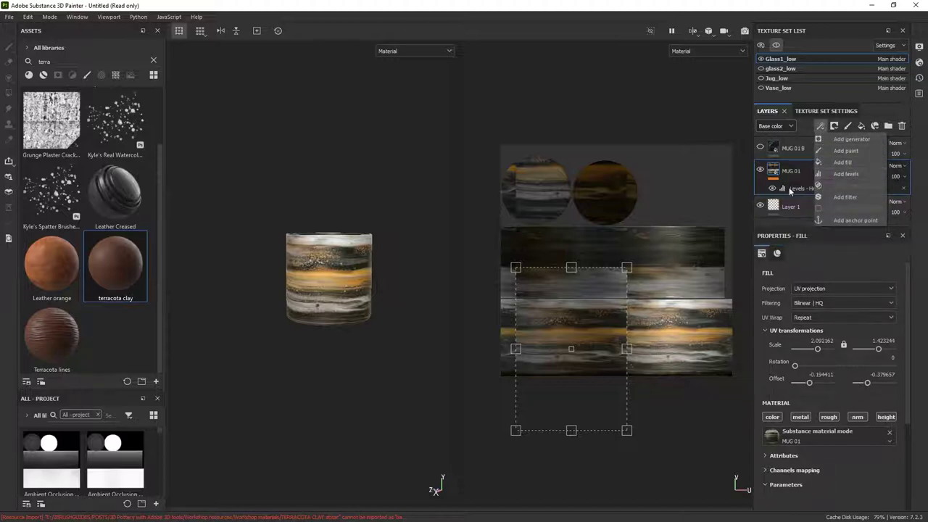
left_click(832, 188)
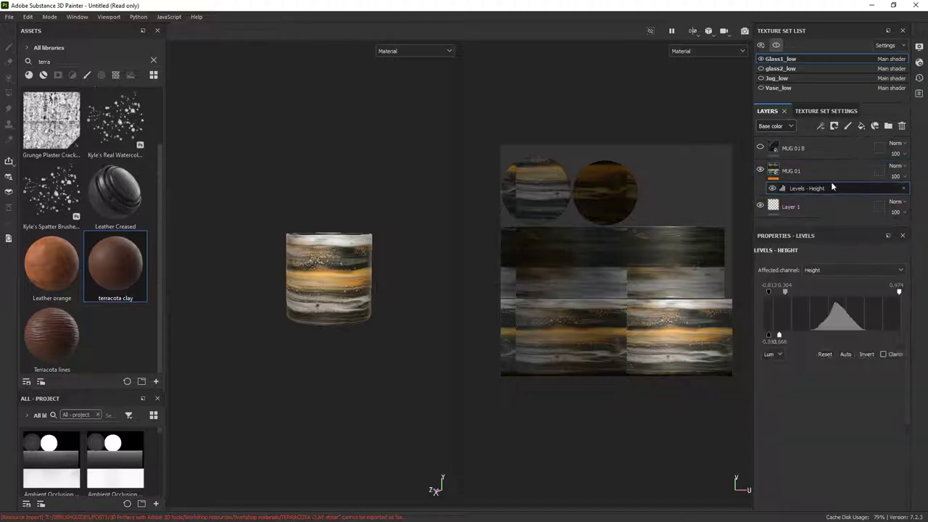
left_click(833, 269)
left_click(868, 327)
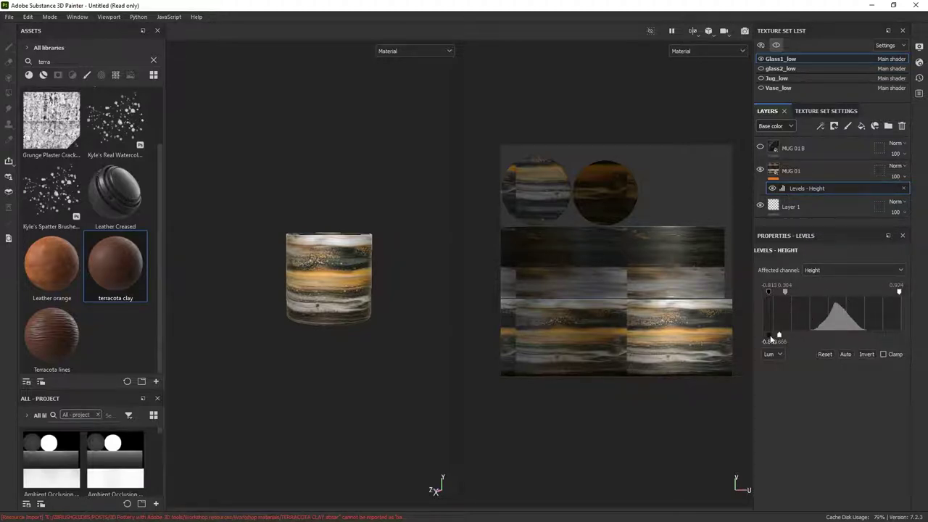
scroll(355, 432, "up", 3)
left_click_drag(340, 312, 379, 283, "alt")
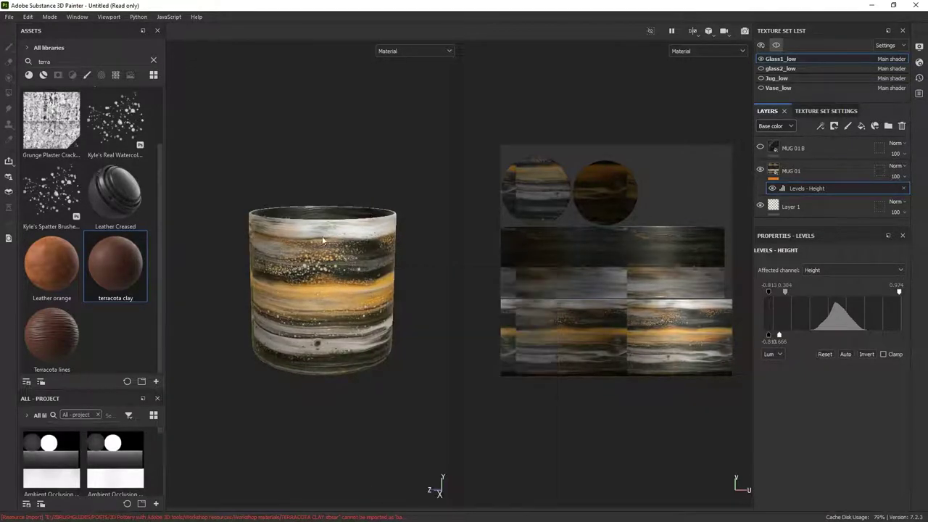
left_click_drag(386, 227, 386, 215, "alt")
middle_click_drag(368, 223, 366, 207, "alt")
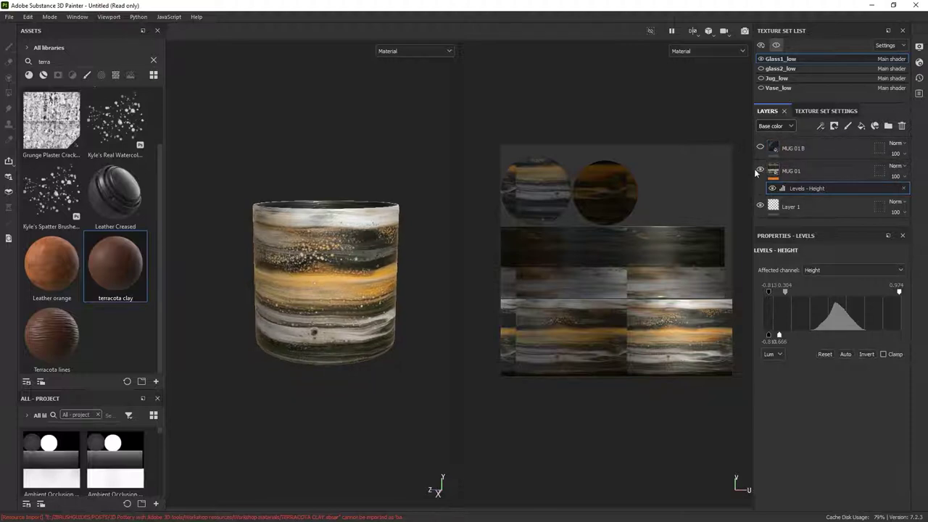
Hide MUG 01, show MUG 01 B instead and select the MUG 01 B fill layer
left_click(760, 170)
left_click(760, 148)
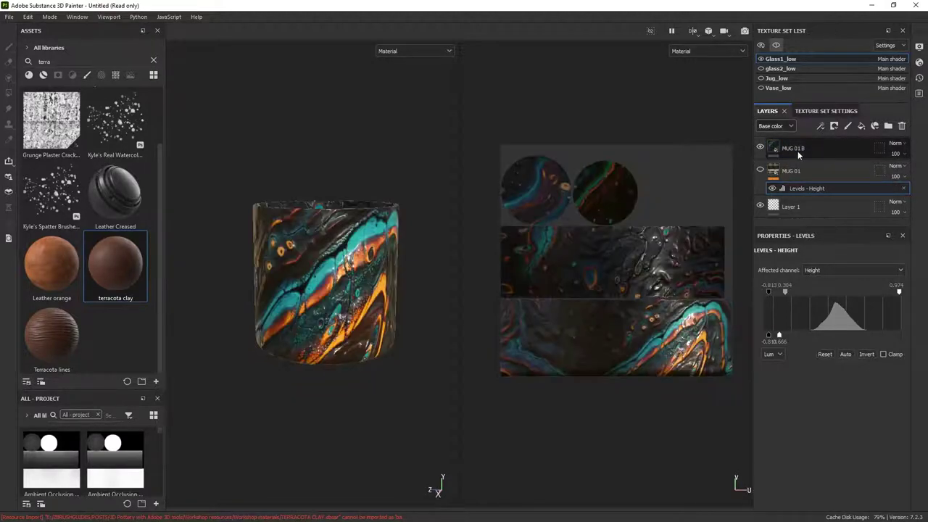
left_click(798, 150)
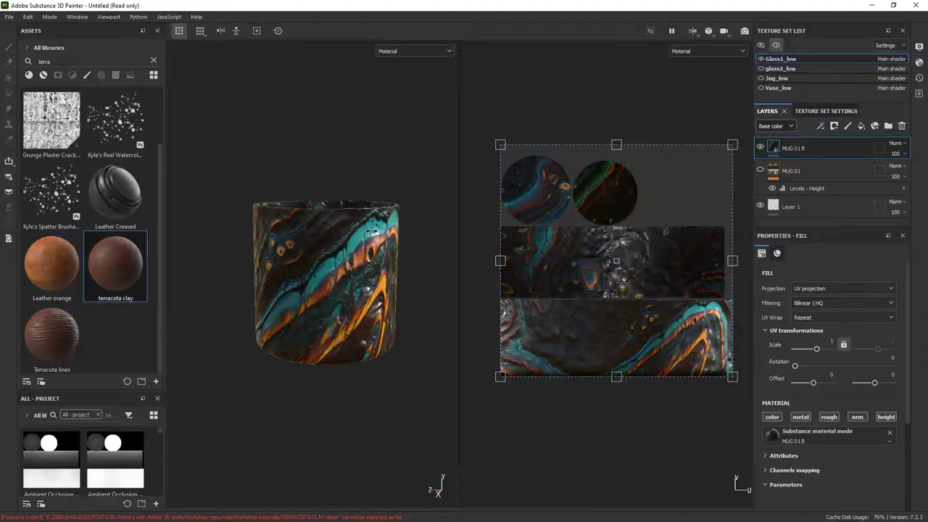
left_click_drag(364, 239, 372, 204, "alt")
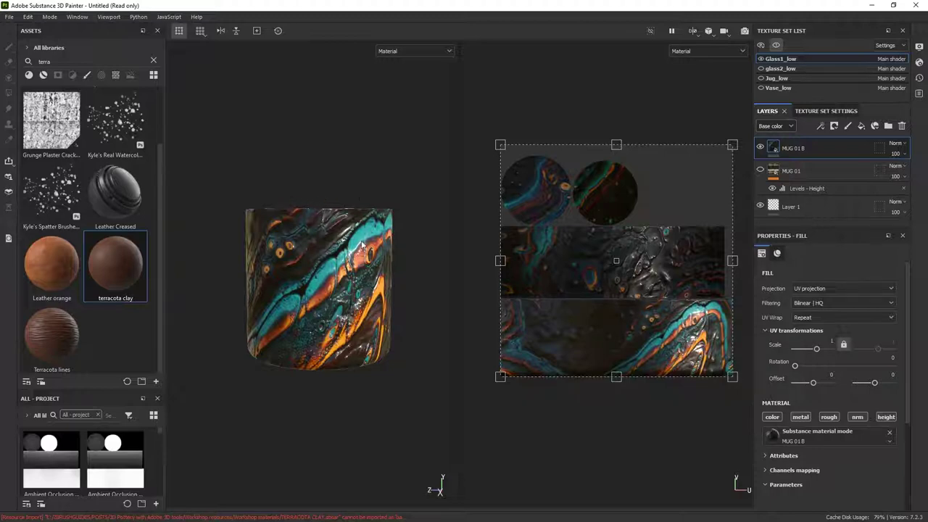
Try the MUG 01 B fill at a rotation of about 324.5°, offset about -0.15, -0.07, and scale 3
left_click_drag(588, 118, 632, 131)
left_click_drag(656, 305, 565, 235)
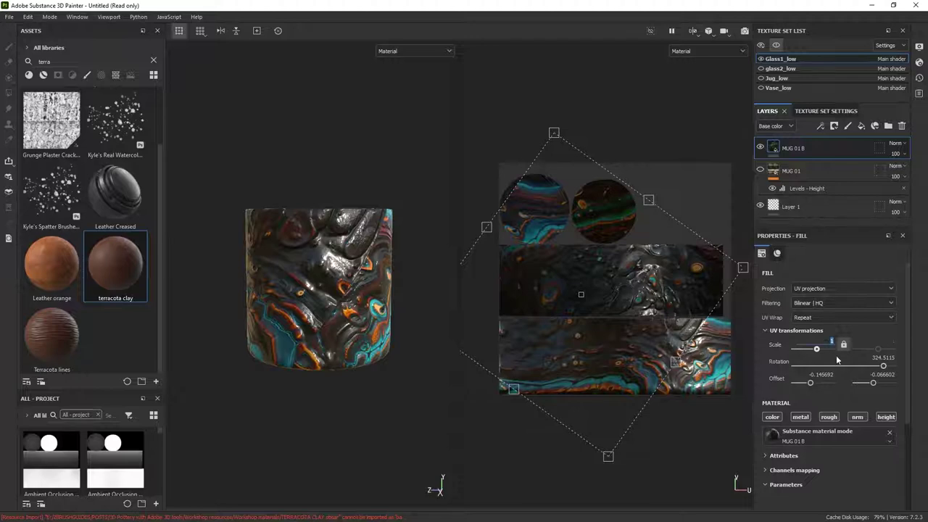
type("3")
key("Return")
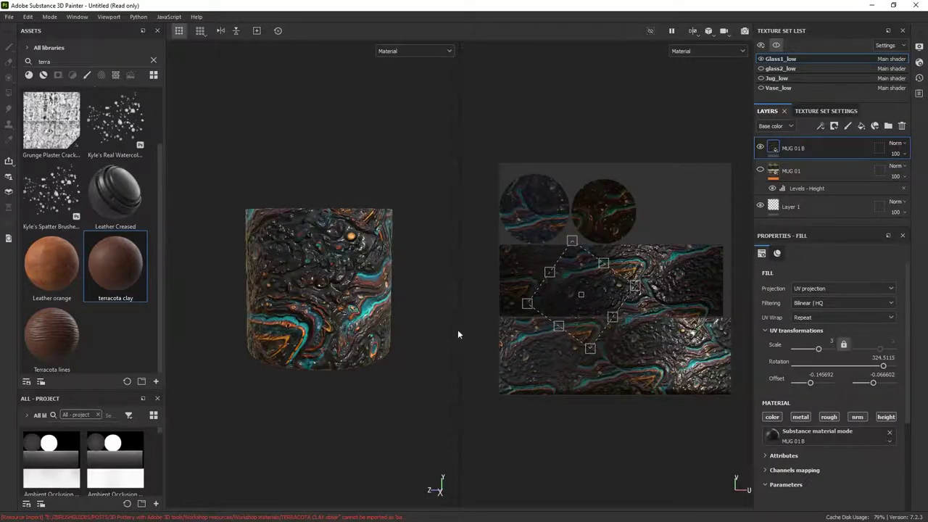
Set the MUG 01 B fill's UV scale to 2, its rotation to about 359.66° and its offset to about -0.25, -0.41
left_click_drag(605, 301, 662, 334)
left_click(831, 342)
type("2")
key("Return")
left_click_drag(700, 270, 719, 327)
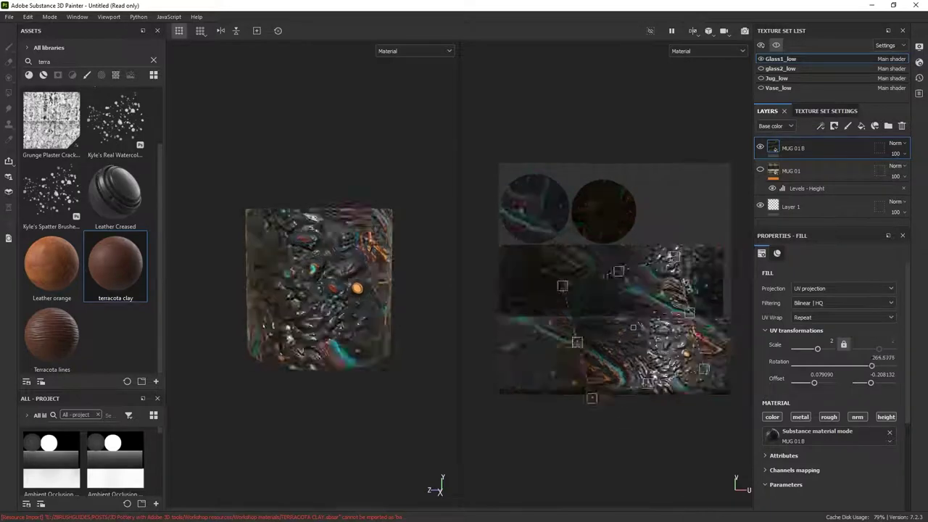
left_click_drag(707, 376, 701, 271)
left_click_drag(655, 324, 579, 372)
scroll(351, 285, "up", 2)
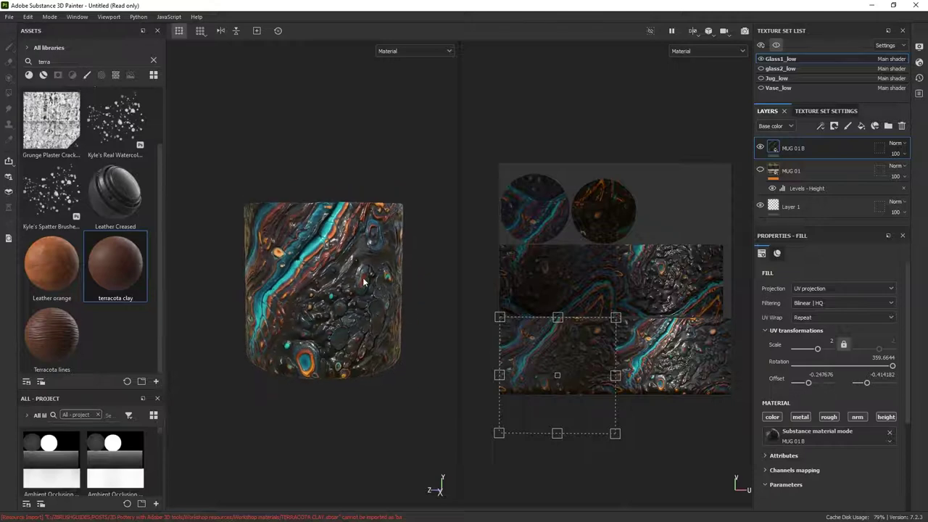
scroll(365, 282, "up", 2)
Toggle the height channel of MUG 01 B off and on to compare the mug with and without relief
left_click(886, 417)
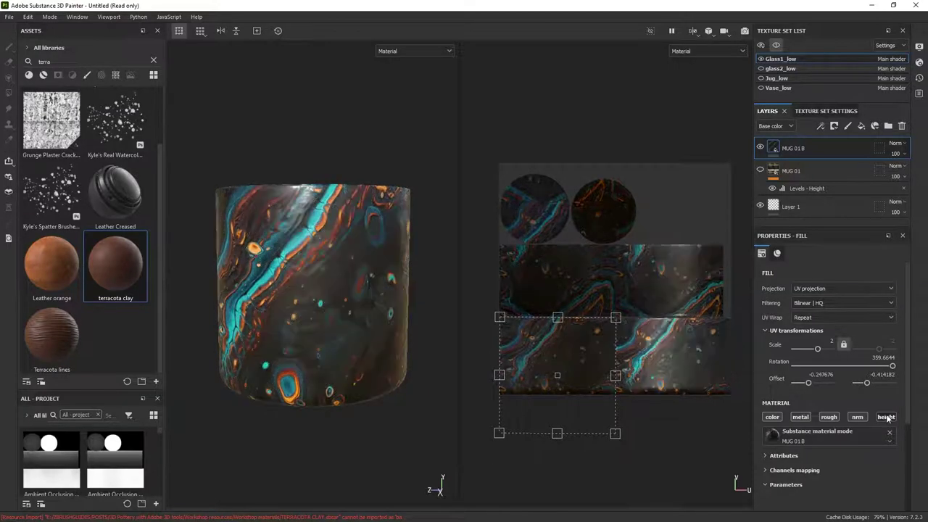
left_click(886, 417)
left_click(886, 417)
left_click(885, 417)
left_click(886, 417)
left_click(886, 417)
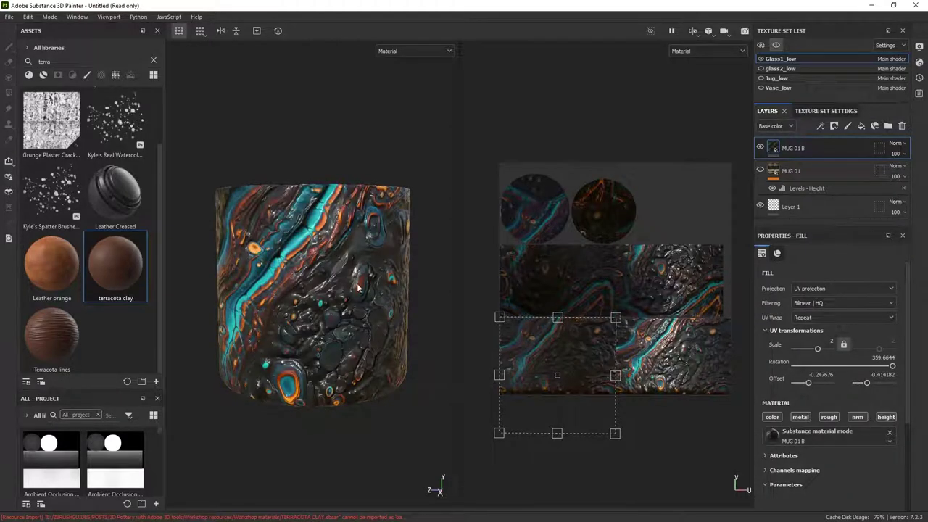
Add a Levels effect to MUG 01 B with Height as its affected channel
left_click(822, 126)
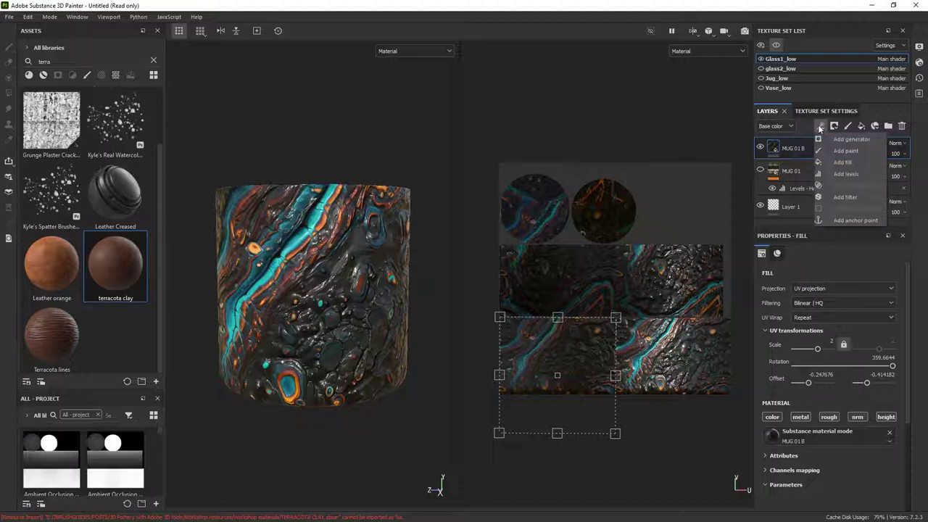
left_click(856, 174)
left_click(839, 270)
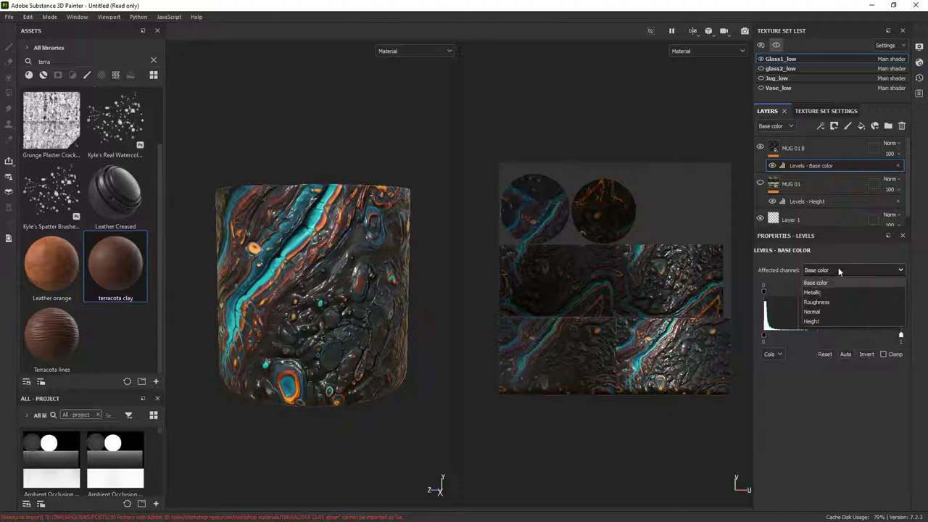
left_click(812, 321)
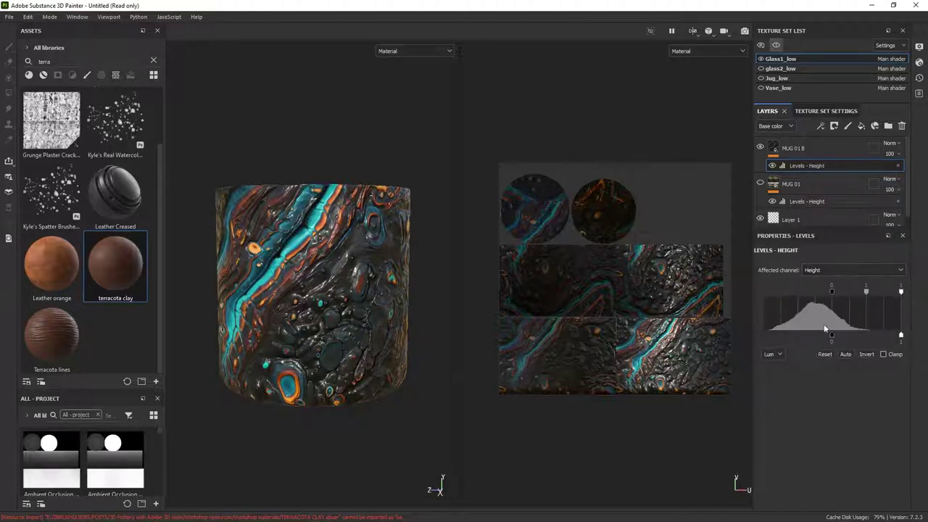
Soften the MUG 01 B height Levels with input minimum -0.998, output minimum -0.998 and output maximum -0.59
left_click_drag(832, 337, 764, 337)
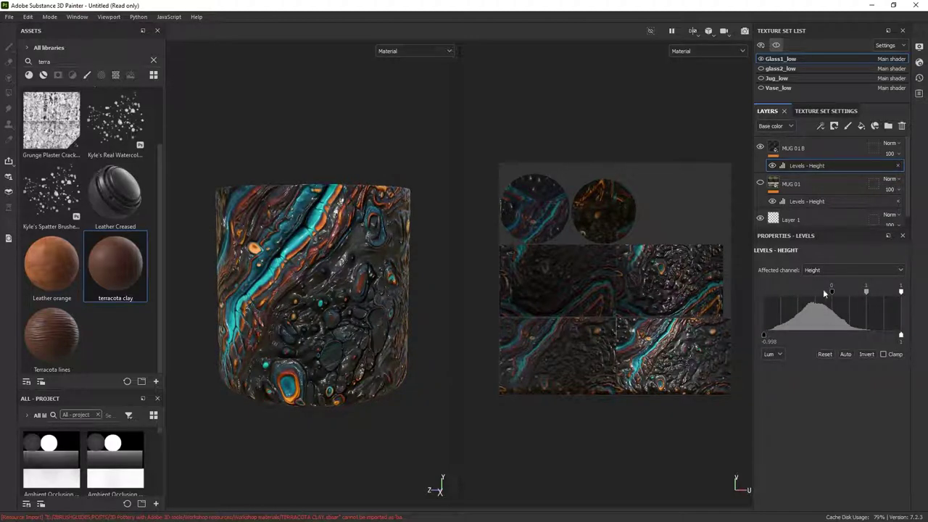
left_click_drag(822, 294, 763, 290)
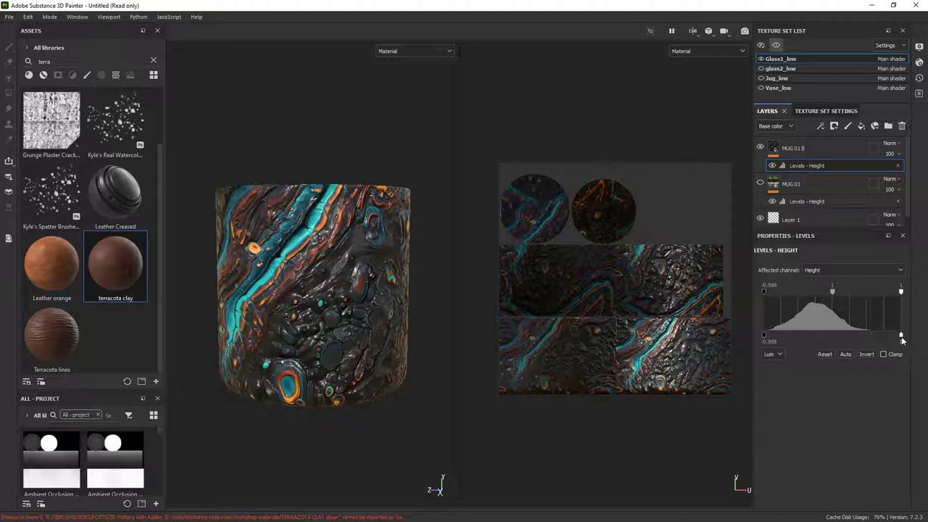
left_click_drag(901, 336, 791, 336)
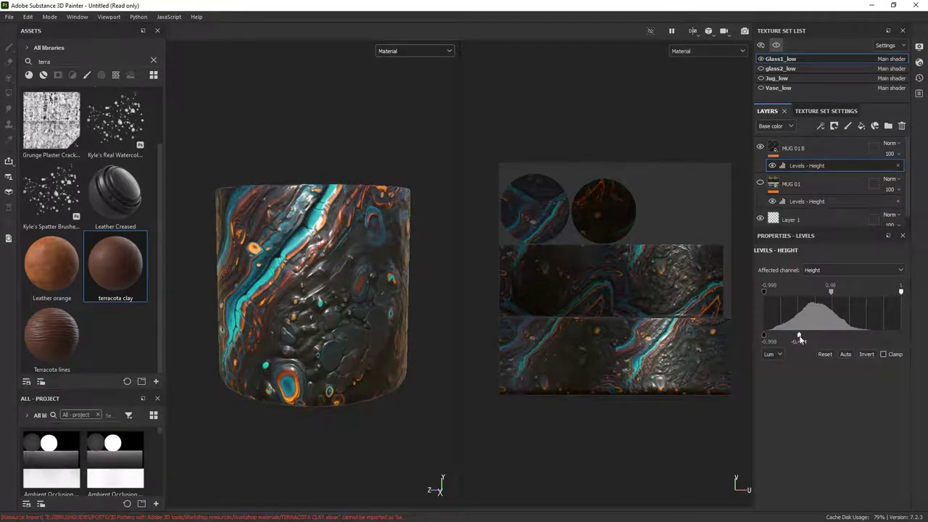
Switch the layer stack to the Height channel and set MUG 01 B's height opacity to 32, keeping its Levels effect
left_click(780, 127)
left_click(766, 176)
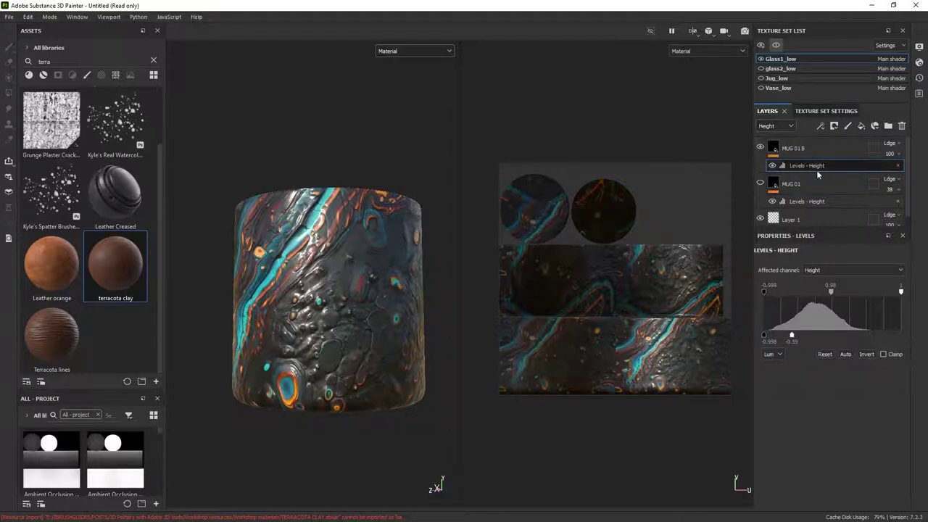
left_click(899, 166)
key("ctrl+z")
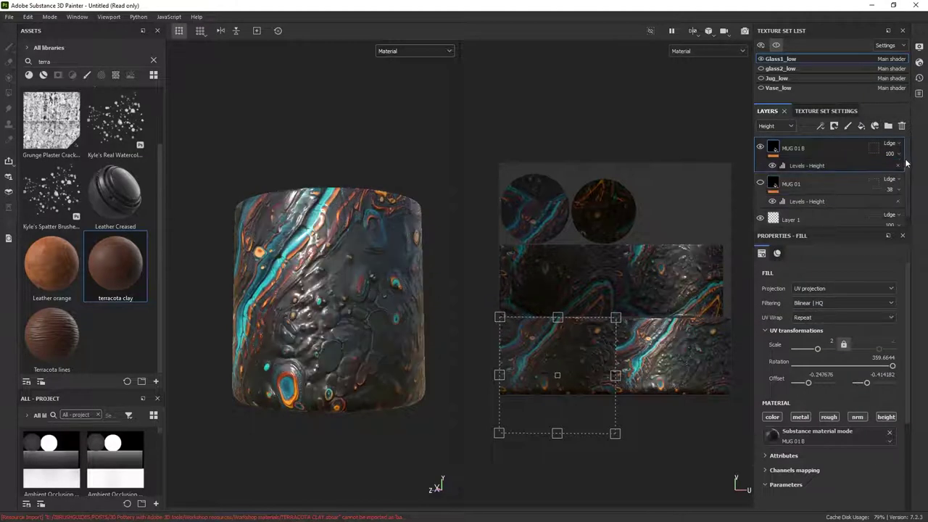
left_click(899, 157)
left_click_drag(919, 171, 895, 172)
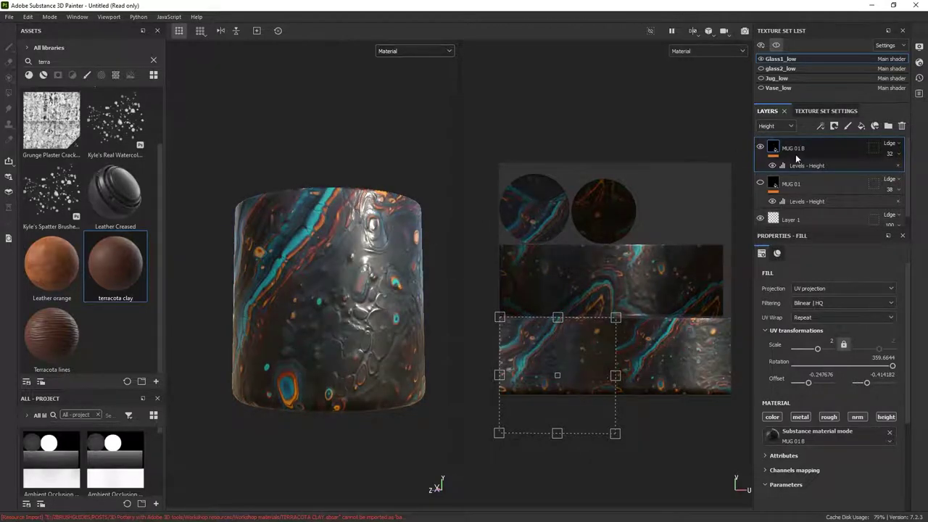
Switch the layer stack to the Normal channel, set MUG 01 B's normal opacity to 68 and inspect the mug
left_click(780, 126)
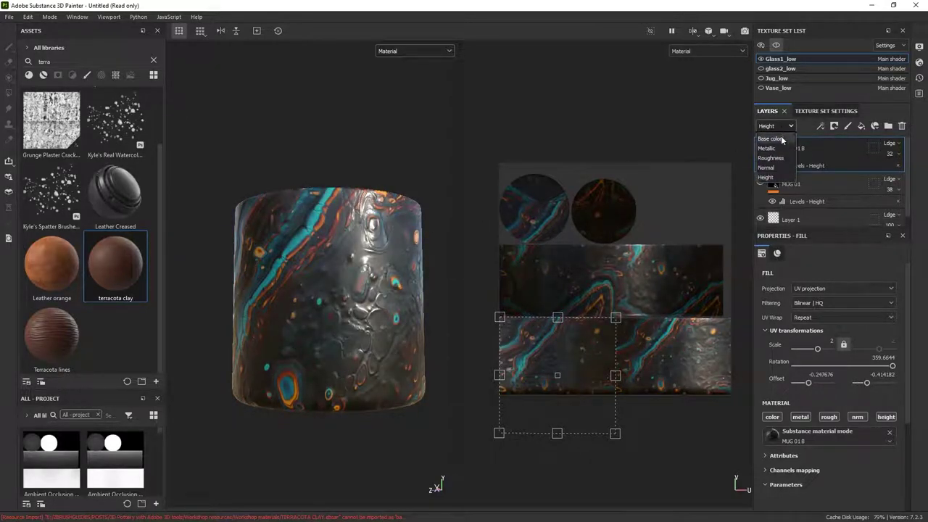
left_click(766, 168)
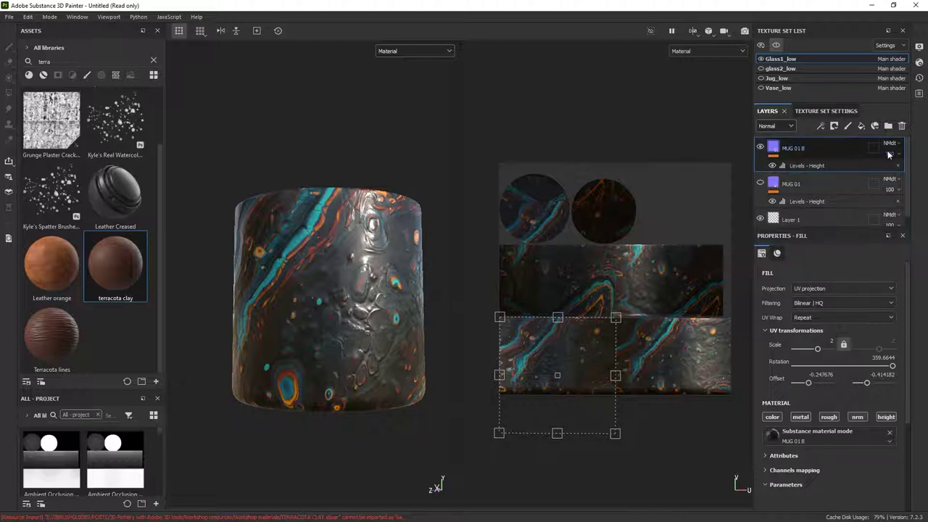
left_click(904, 157)
mouse_move(922, 171)
left_mouse_down()
mouse_move(873, 174)
mouse_move(909, 175)
left_mouse_up()
mouse_move(359, 210)
right_mouse_down("alt")
mouse_move(327, 180)
mouse_move(326, 161)
right_mouse_up("alt")
left_click_drag(353, 181, 363, 232, "alt")
right_click_drag(408, 233, 403, 205, "alt")
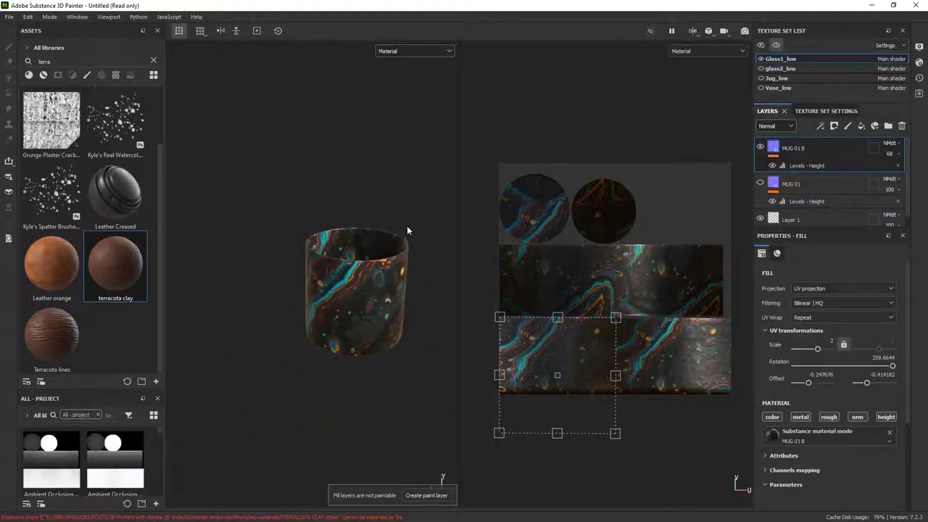
left_click_drag(407, 227, 407, 198, "alt")
middle_click_drag(483, 138, 427, 173, "alt")
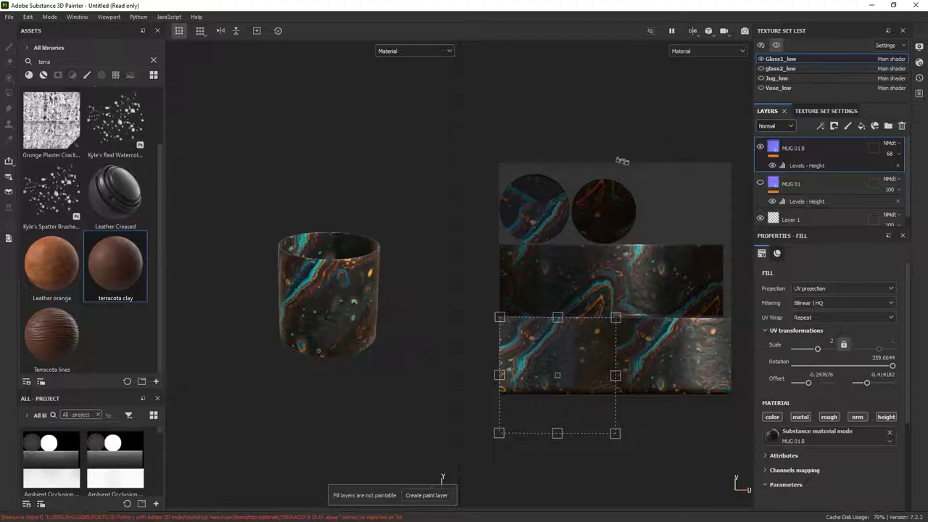
Return the layer stack to Base color, show MUG 01 and hide MUG 01 B
left_click(772, 127)
left_click(769, 137)
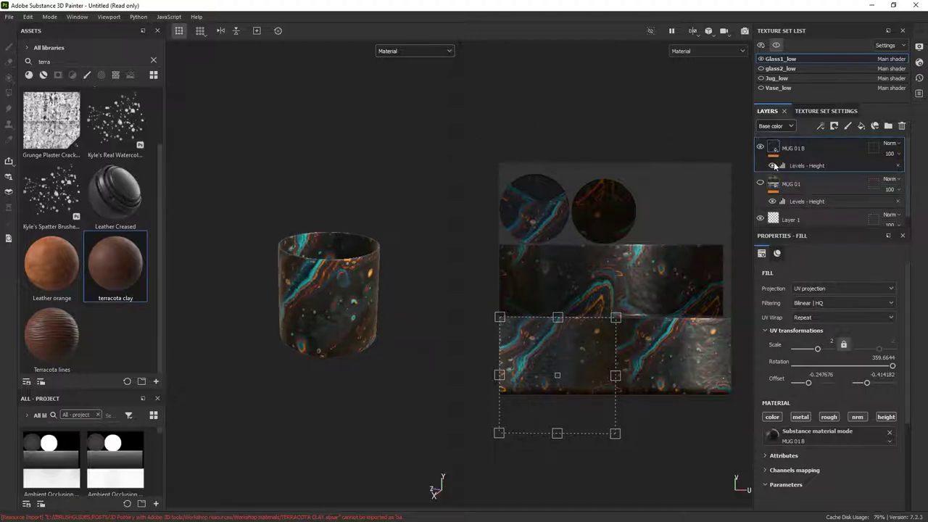
left_click(761, 184)
left_click_drag(345, 258, 388, 266, "alt")
Turn off texture set isolation and frame the whole pottery set in the 3D view
left_click(776, 45)
scroll(384, 190, "down", 2)
right_click_drag(385, 190, 398, 124, "alt")
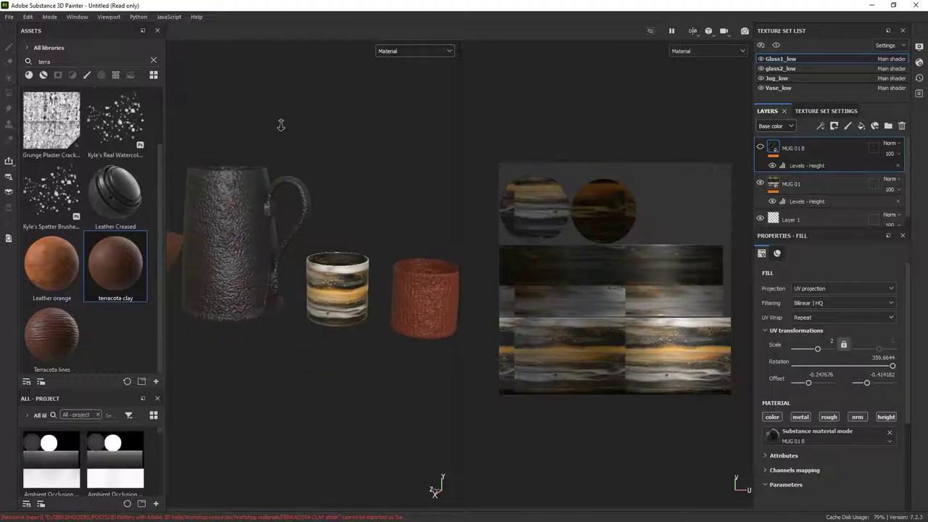
Isolate the glass2_low texture set by picking the terracotta-coloured glass, and frame it in the 3D view
middle_click_drag(388, 250, 344, 232, "alt")
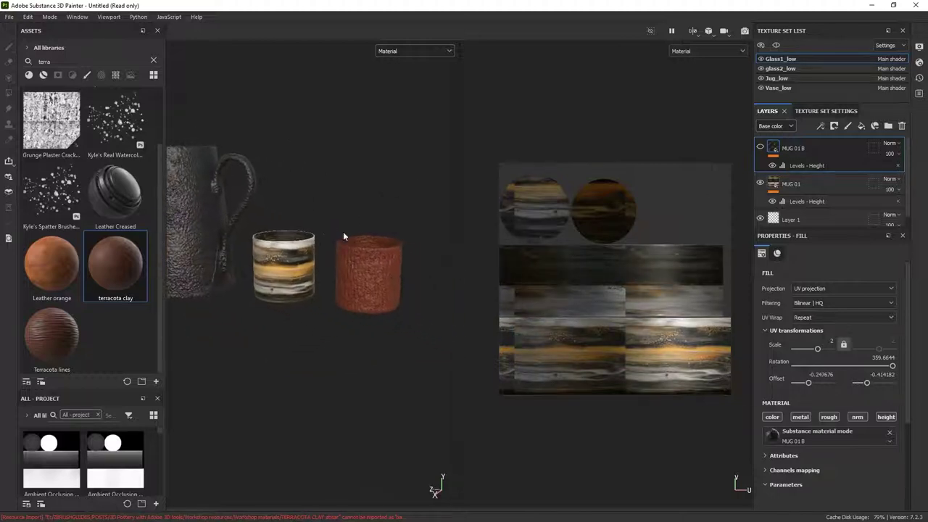
left_click(377, 250)
right_click_drag(406, 298, 401, 443, "alt")
middle_click_drag(392, 254, 355, 248, "alt")
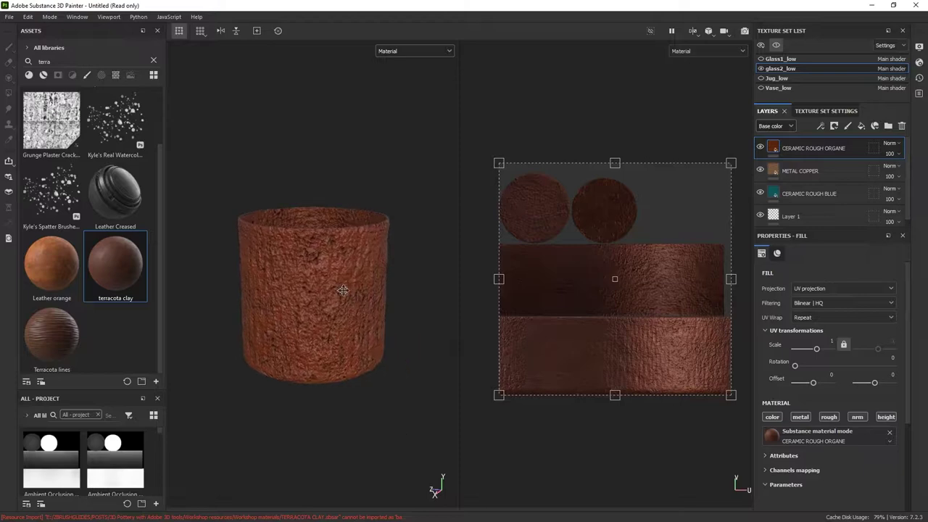
left_click_drag(342, 293, 382, 276, "alt")
Hide the CERAMIC ROUGH ORGANE and METAL COPPER layers and select the CERAMIC ROUGH BLUE layer
left_click(759, 147)
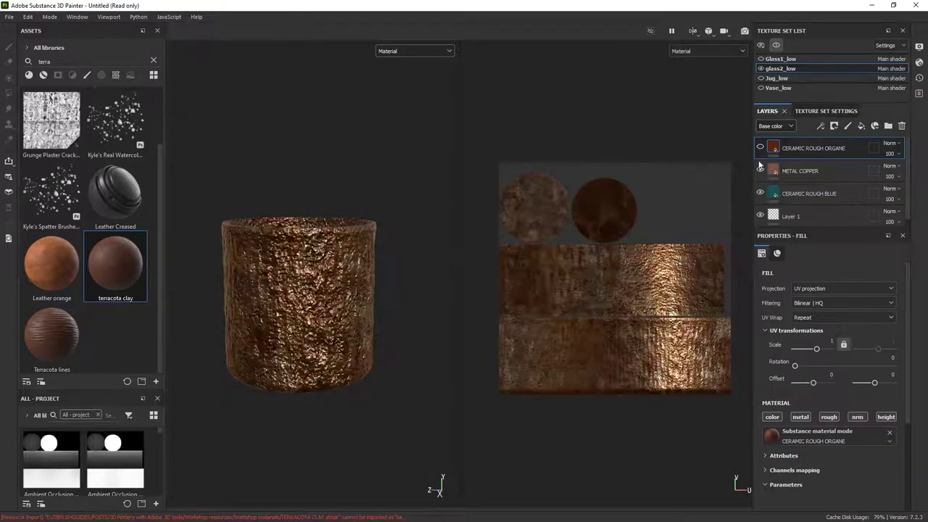
left_click(760, 170)
left_click(807, 202)
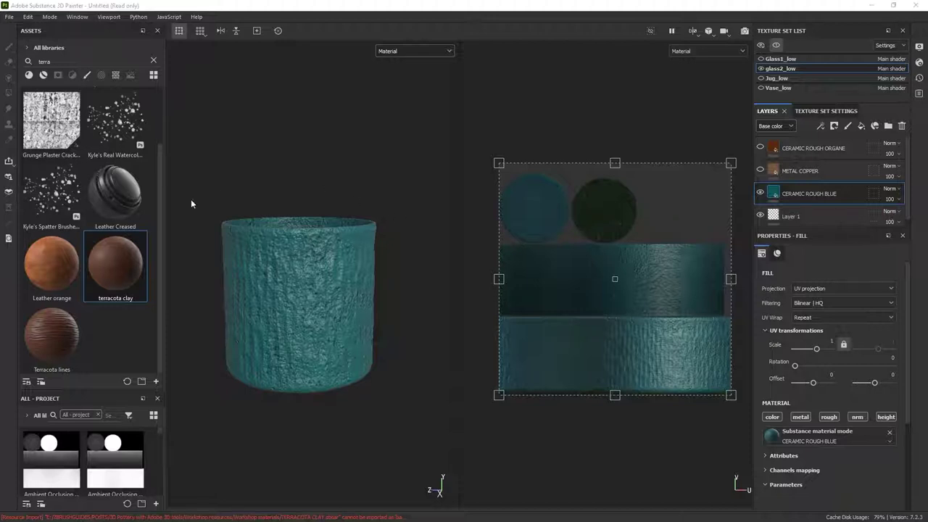
Add a Levels effect to the CERAMIC ROUGH BLUE layer and set its affected channel to Height
left_click_drag(335, 262, 343, 234, "alt")
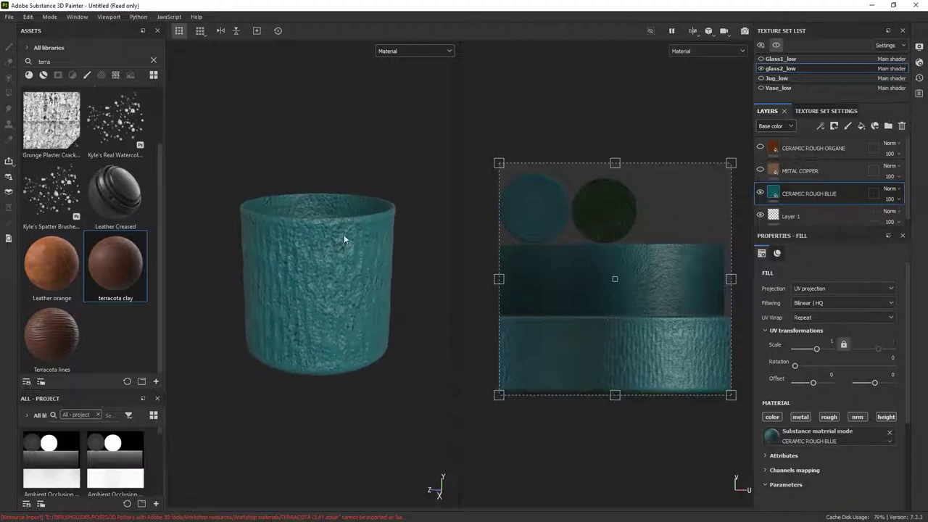
left_click_drag(746, 226, 410, 303, "alt")
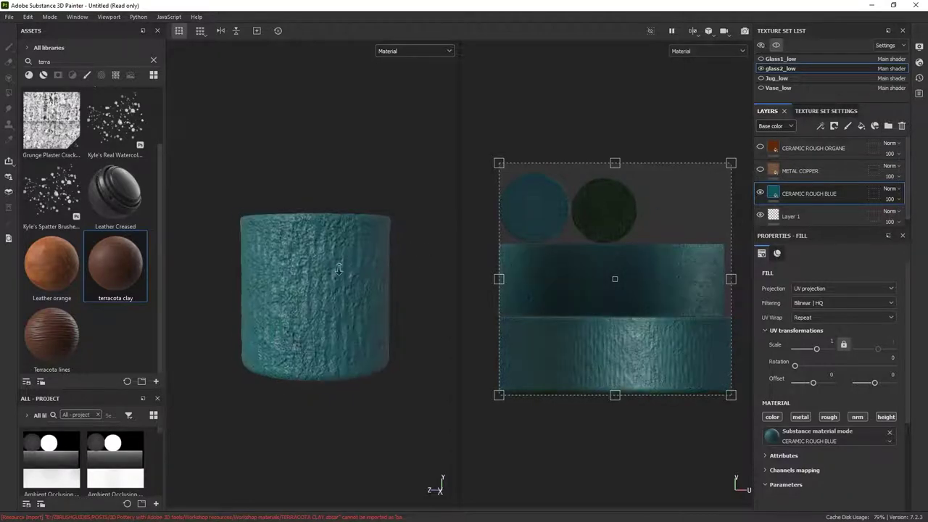
scroll(411, 303, "up", 1)
left_click(821, 126)
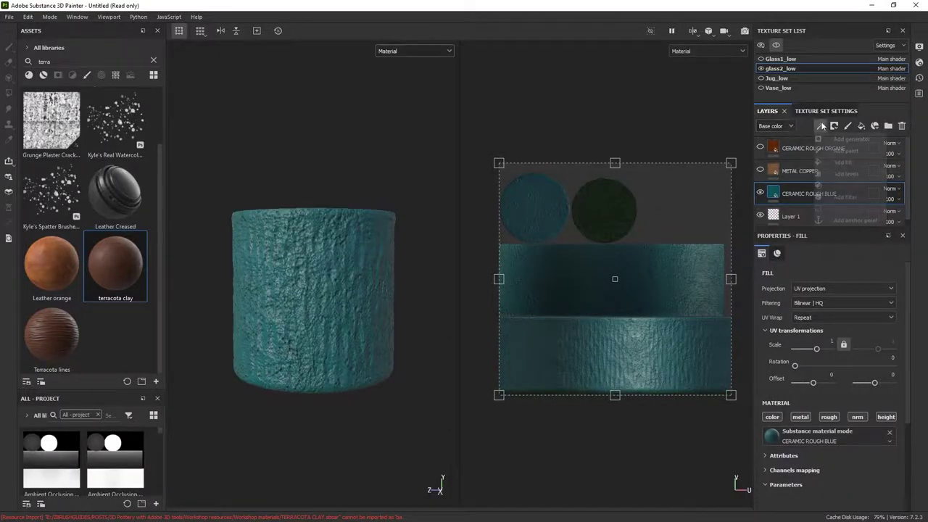
left_click(838, 174)
left_click(839, 270)
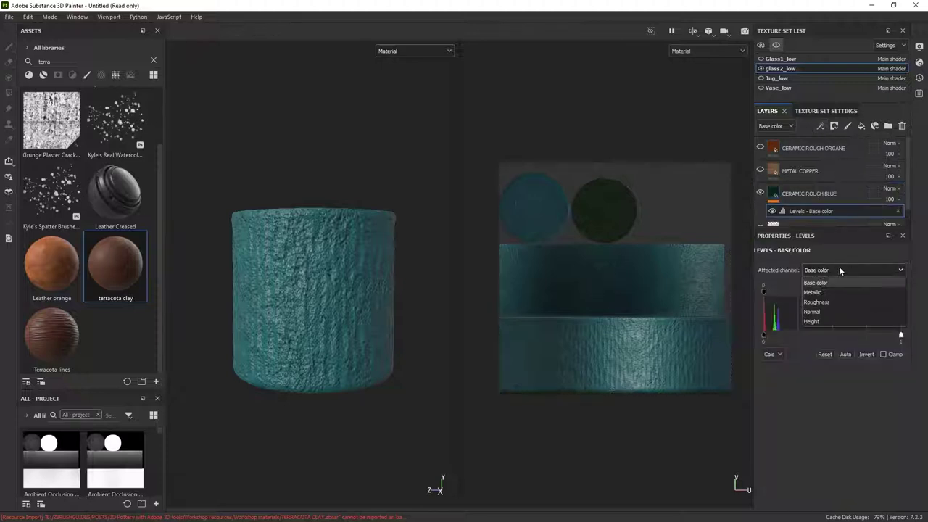
left_click(845, 316)
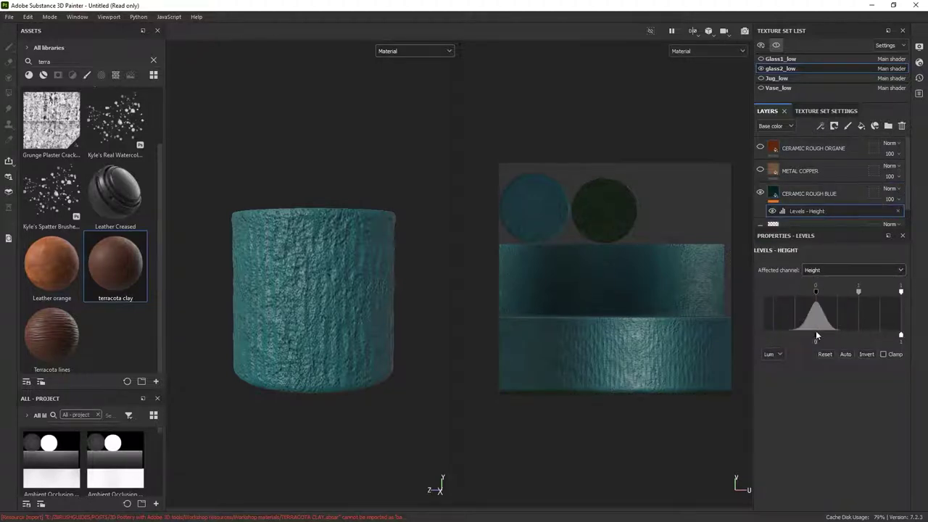
Set CERAMIC ROUGH BLUE's height Levels to an output range of 0.147 to 0.437 with a midpoint of 0.968
left_click_drag(775, 336, 829, 336)
left_click_drag(901, 335, 858, 336)
scroll(335, 234, "up", 5)
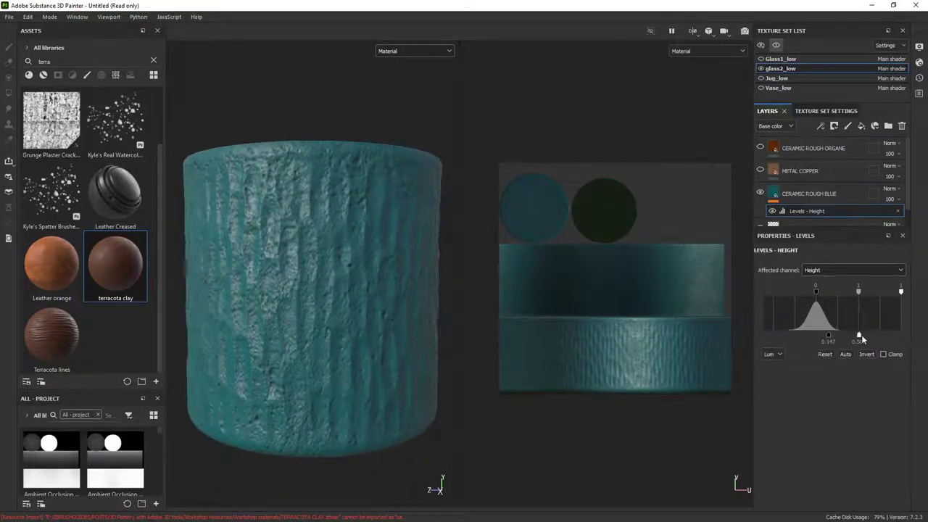
left_click_drag(859, 337, 851, 342)
mouse_move(858, 291)
left_mouse_down()
mouse_move(869, 292)
mouse_move(861, 292)
left_mouse_up()
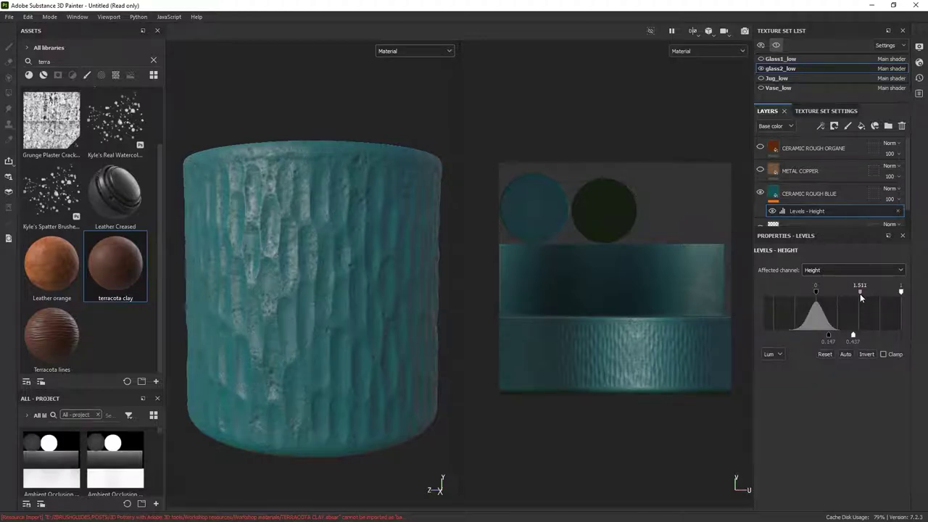
left_click_drag(859, 291, 858, 292)
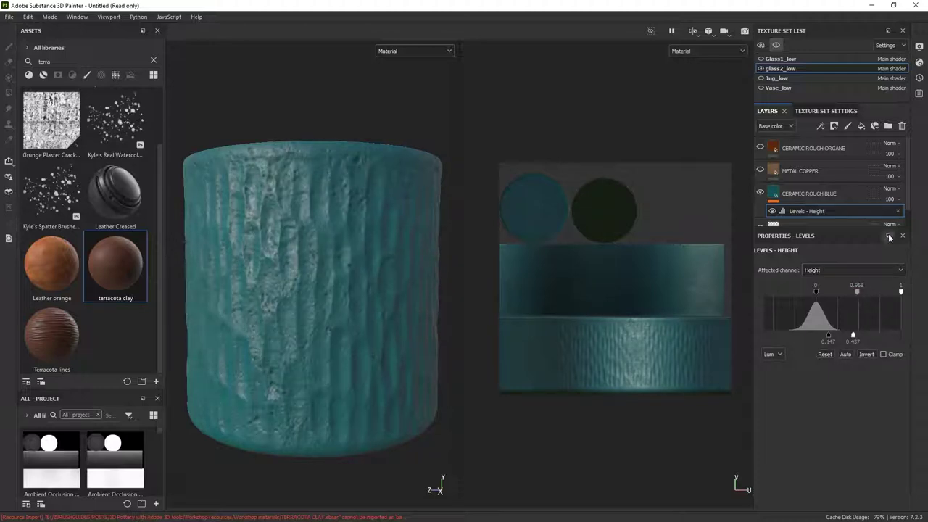
Set CERAMIC ROUGH BLUE's opacity in the Height channel to 38 and return the layer stack to Base color
left_click(790, 127)
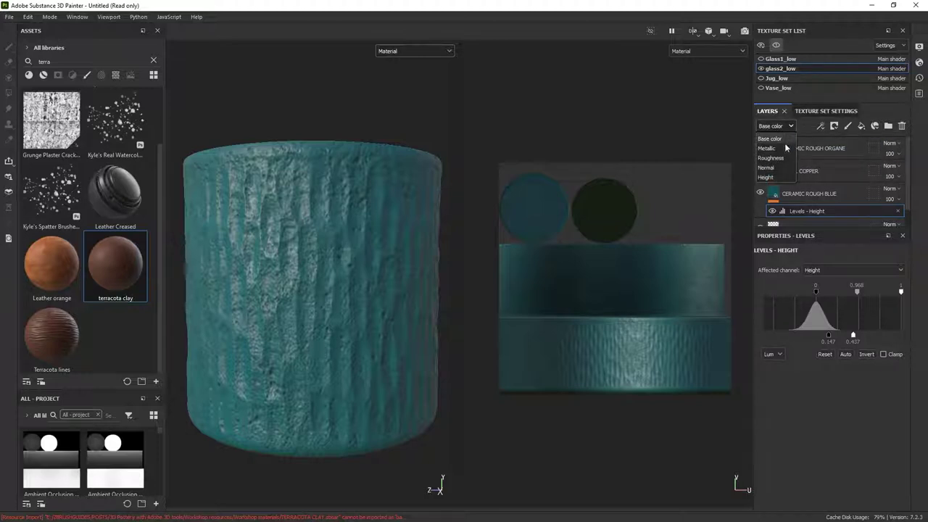
left_click(780, 174)
left_click(898, 204)
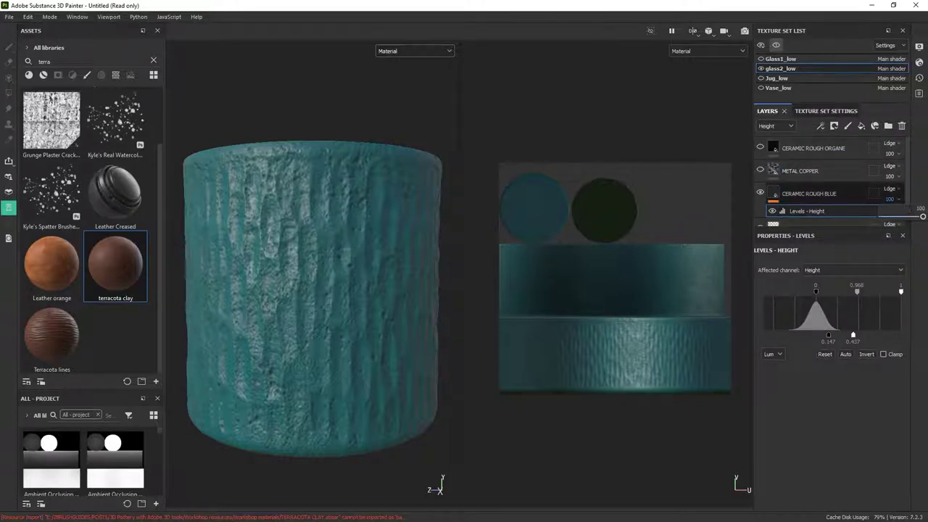
left_click_drag(918, 214, 898, 217)
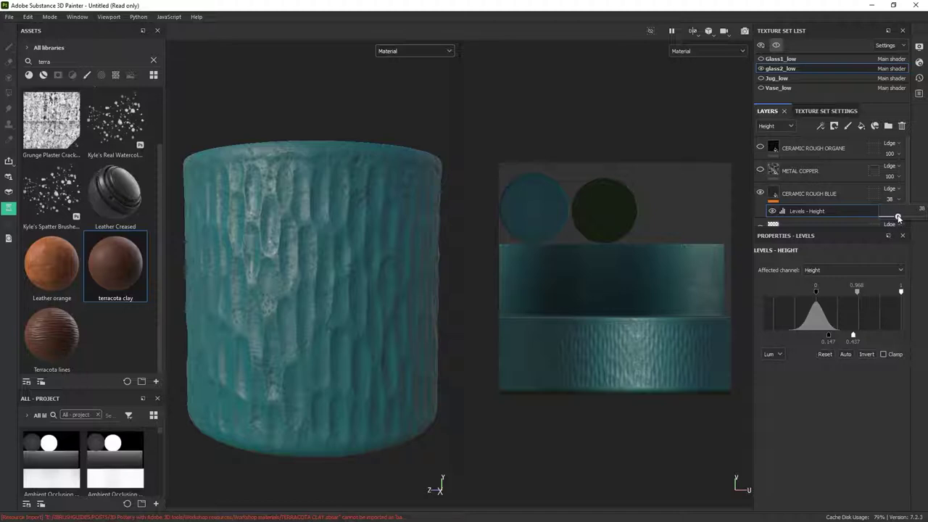
left_click(774, 127)
left_click(769, 138)
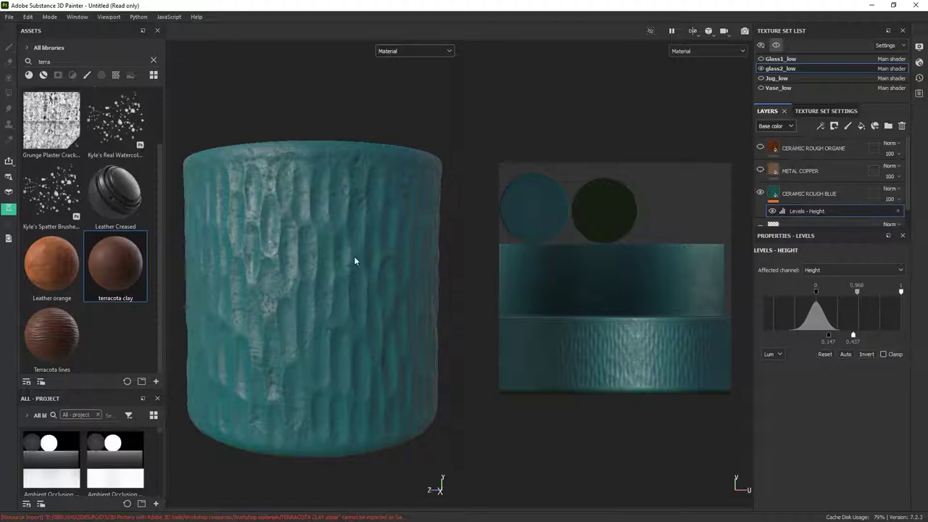
Inspect the blue glass from several angles, hide CERAMIC ROUGH BLUE and show METAL COPPER
right_click_drag(356, 259, 284, 128, "shift")
left_click_drag(283, 128, 283, 180, "alt")
middle_click_drag(368, 215, 369, 245, "alt")
left_click_drag(369, 245, 380, 224, "alt")
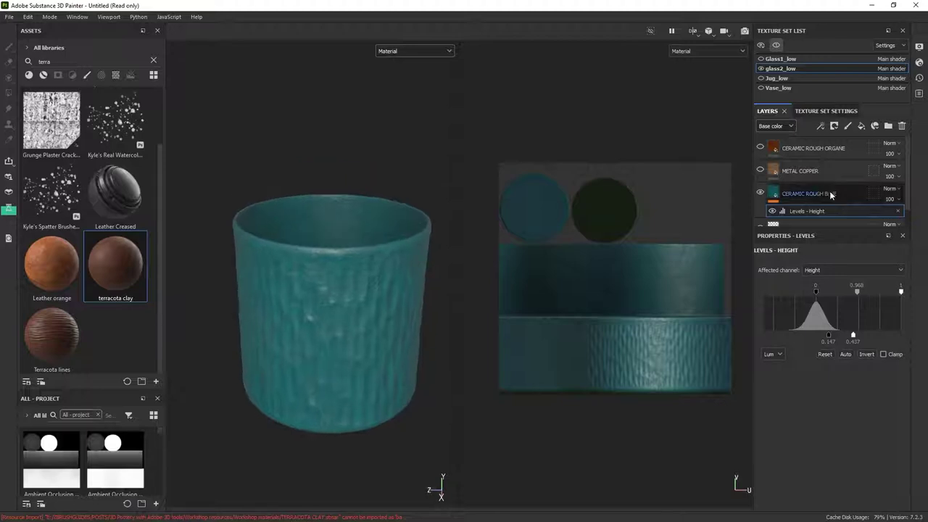
left_click_drag(392, 276, 370, 239, "alt")
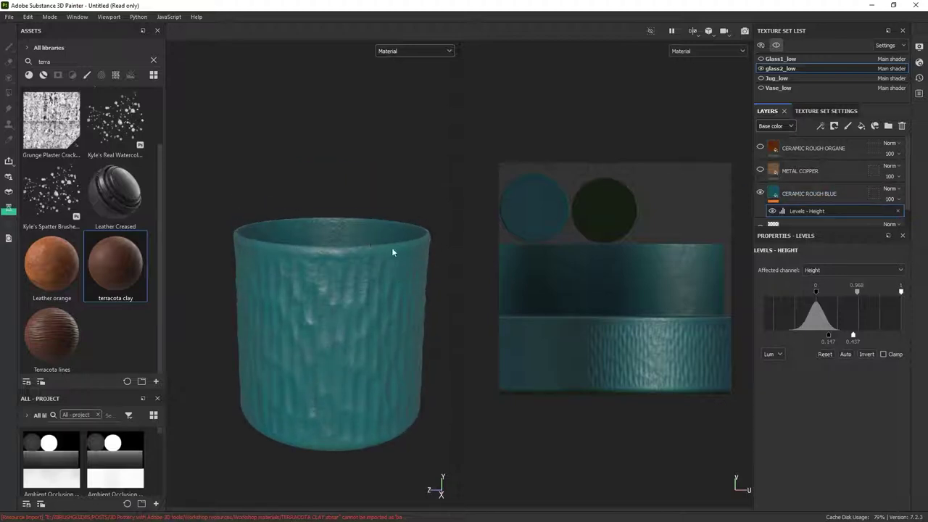
left_click(760, 192)
left_click(760, 170)
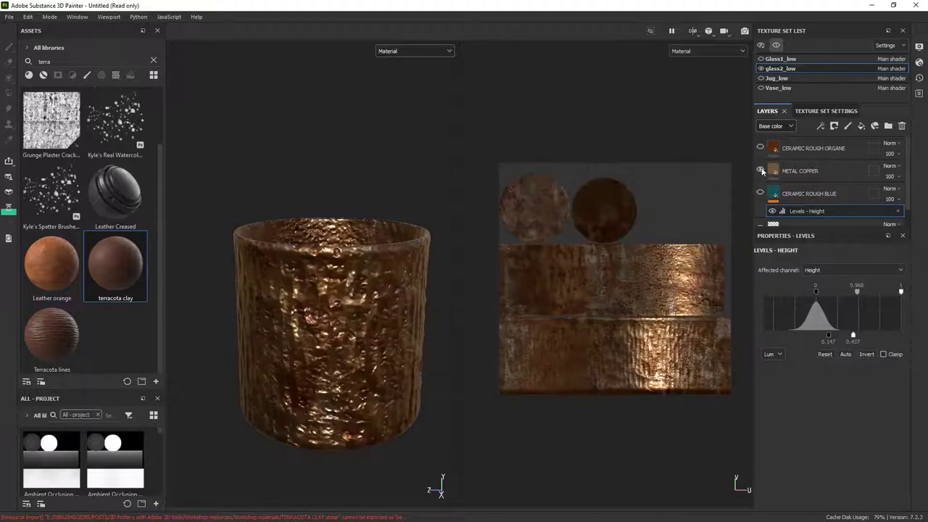
Add a Levels effect to the METAL COPPER layer and set its affected channel to Height
left_click(800, 172)
left_click(820, 126)
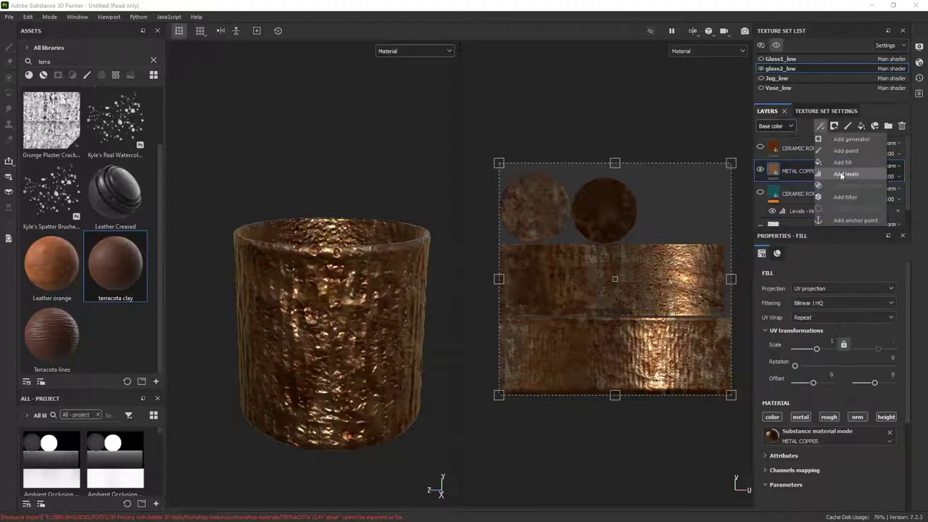
left_click(841, 174)
left_click(833, 270)
left_click(824, 319)
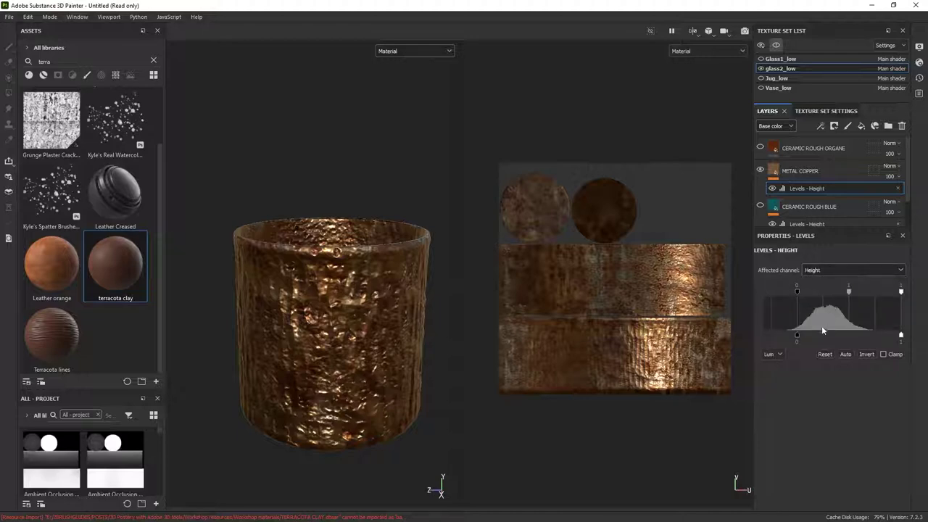
Set METAL COPPER's height Levels to a maximum output of 0.181 and a midpoint of 0.9
left_click_drag(901, 335, 815, 335)
left_click_drag(849, 292, 843, 292)
left_click_drag(339, 348, 459, 290, "alt")
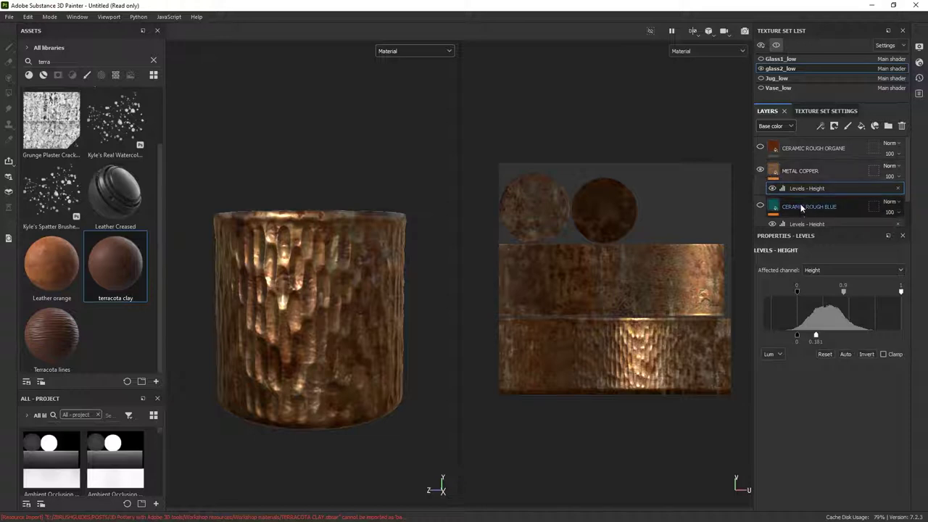
Hide the METAL COPPER layer, and show and select the CERAMIC ROUGH BLUE layer
left_click(760, 170)
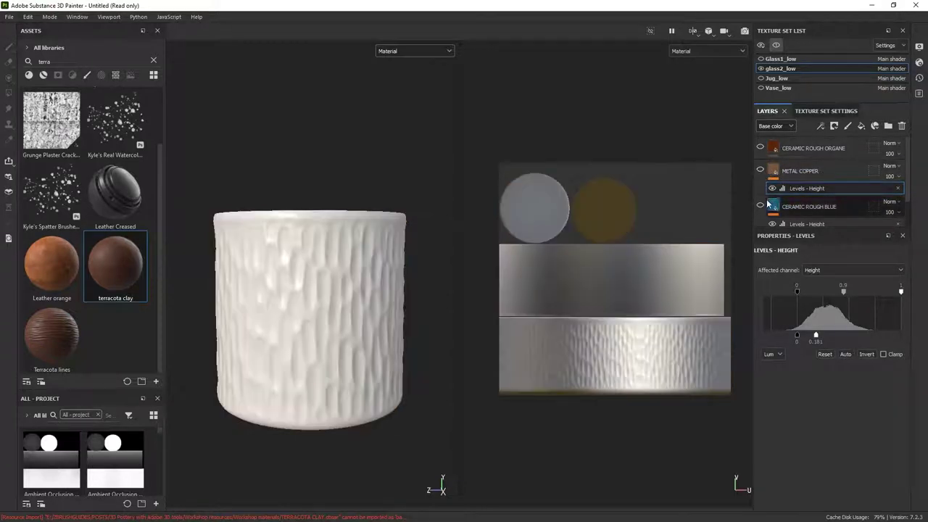
left_click(760, 205)
left_click(798, 207)
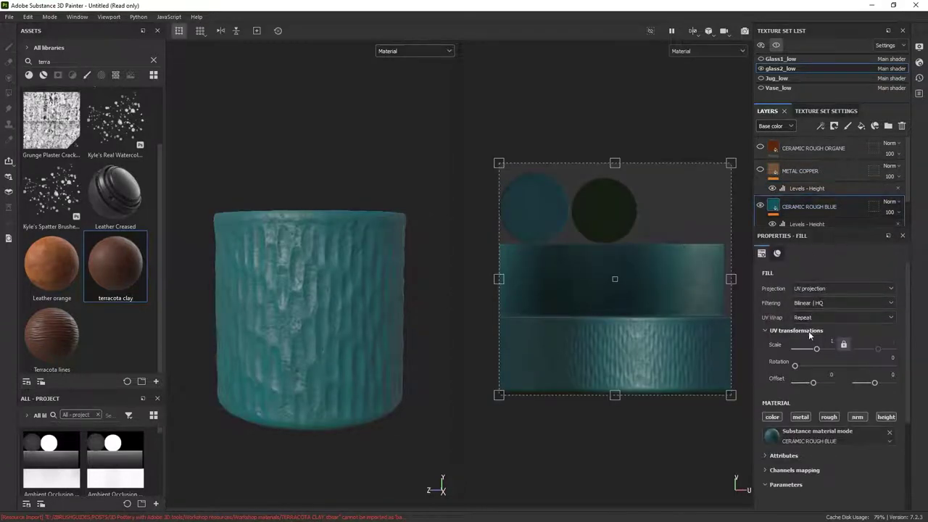
Enlarge and reposition CERAMIC ROUGH BLUE's UV projection to a scale of about 0.787 and offsets of about -0.038 and -0.044
mouse_move(292, 280)
left_mouse_down("alt")
mouse_move(322, 272)
mouse_move(293, 271)
left_mouse_up("alt")
right_click_drag(351, 314, 334, 236, "alt")
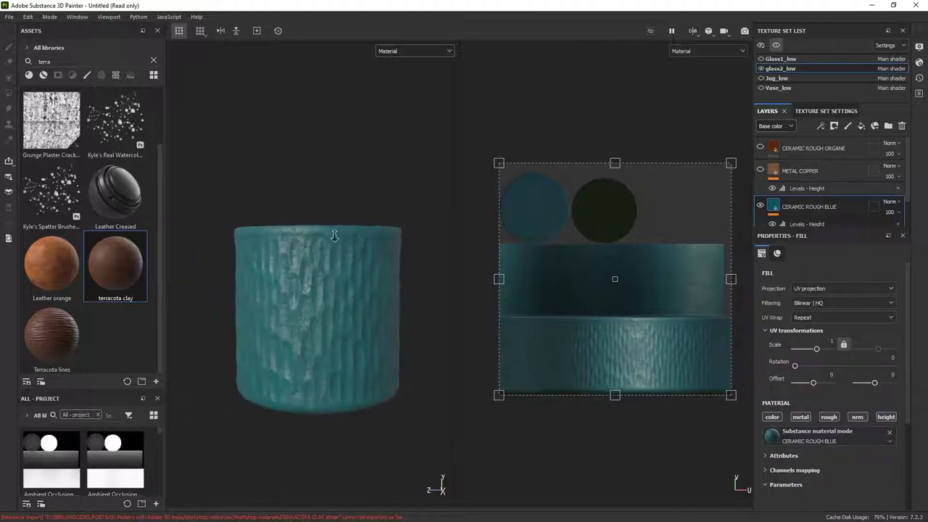
left_click_drag(334, 235, 365, 253, "alt")
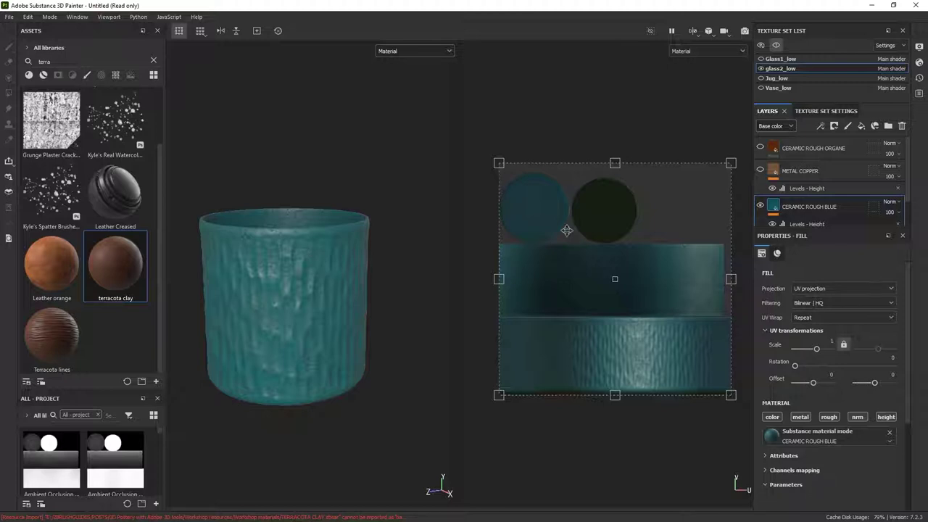
left_click_drag(507, 168, 664, 276)
left_click_drag(735, 148, 788, 97)
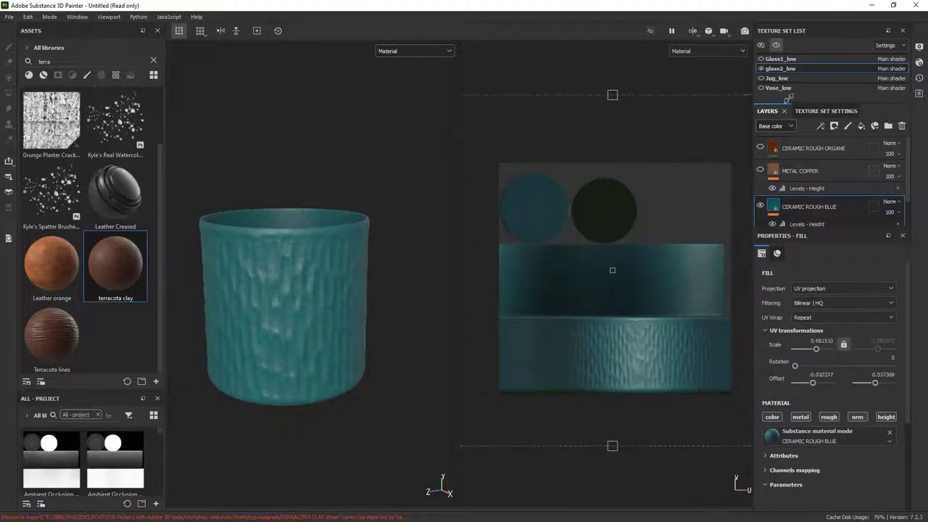
left_click_drag(650, 212, 665, 267)
left_click_drag(572, 269, 560, 269)
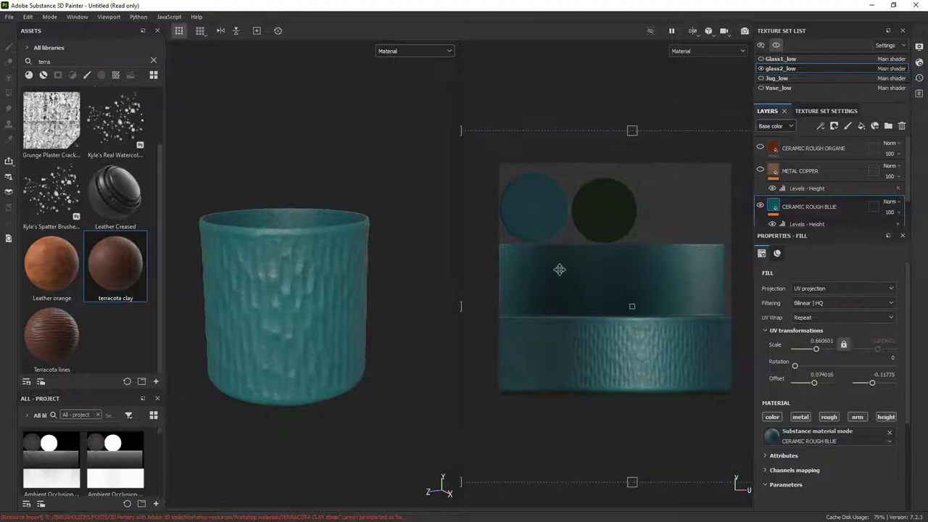
left_click_drag(465, 135, 549, 224)
left_click_drag(653, 331, 648, 338)
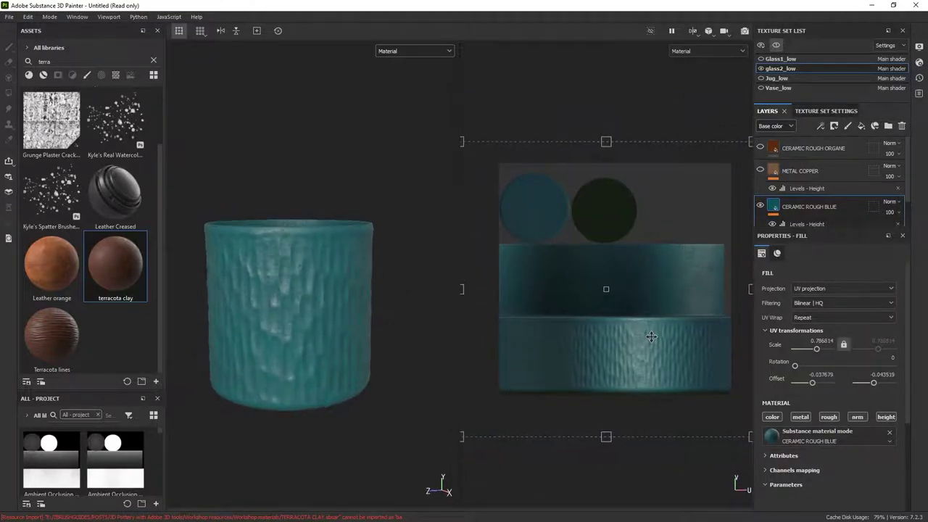
Set the texture size of glass2_low to 4096 in its texture set settings
scroll(347, 354, "up", 3)
left_click_drag(332, 314, 324, 246, "alt")
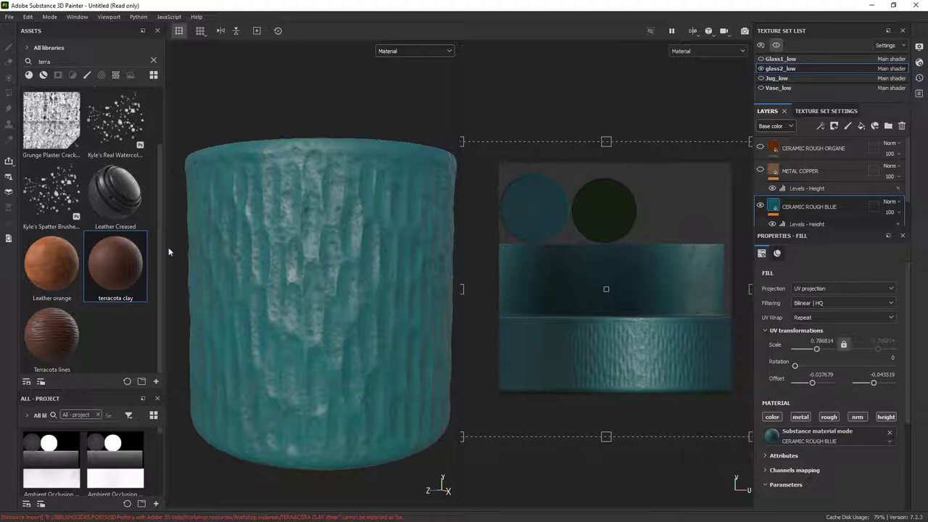
left_click(827, 111)
scroll(822, 184, "up", 1)
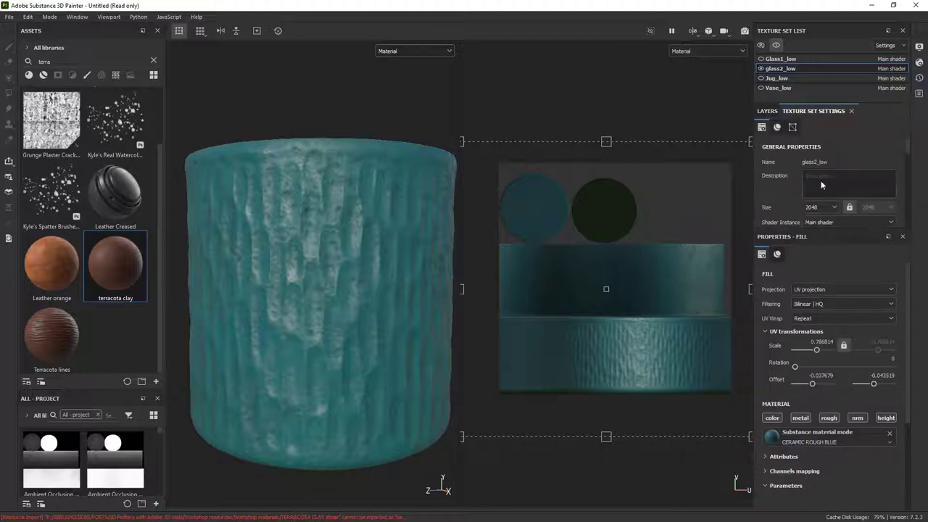
left_click_drag(844, 231, 837, 332)
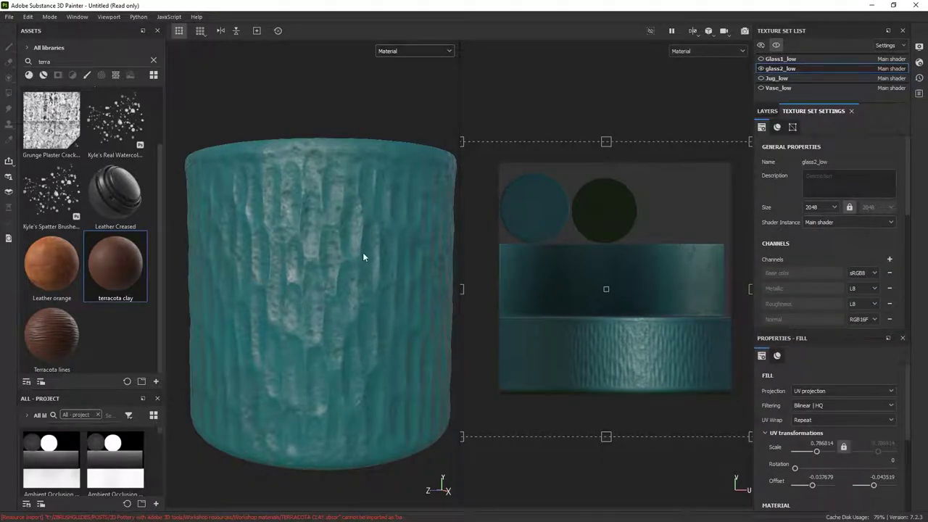
left_click(833, 208)
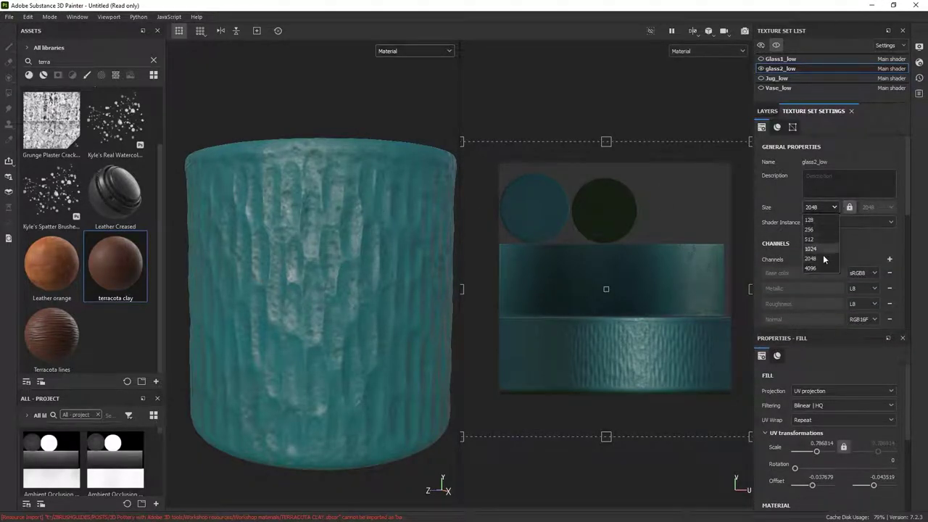
left_click(811, 268)
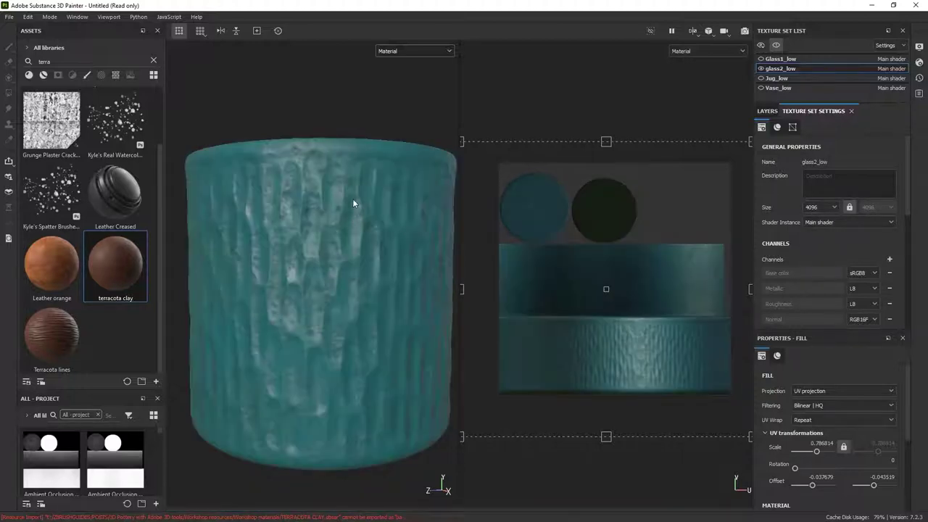
Set glass2_low's texture size to 2048 and change CERAMIC ROUGH BLUE's UV scale to about 1.553 with offsets of about -0.138 and -0.259
left_click(823, 208)
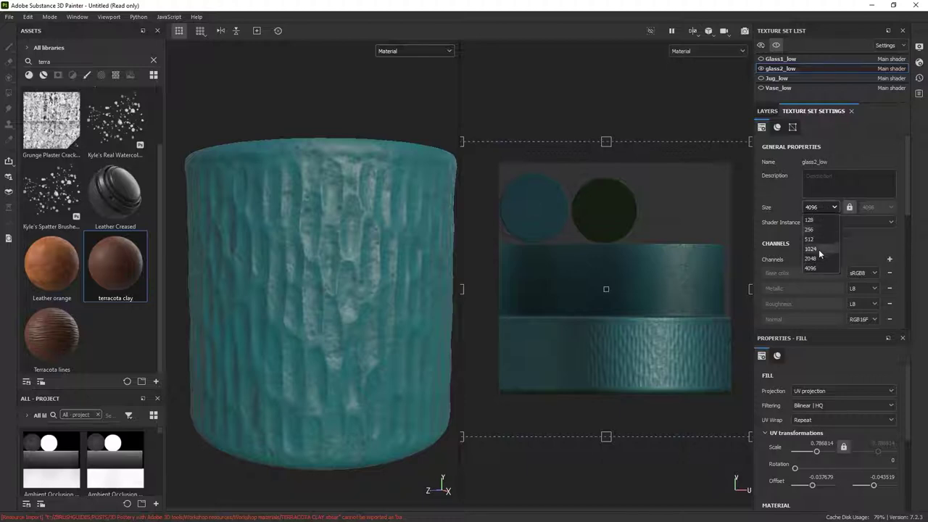
left_click(817, 255)
left_click_drag(461, 141, 565, 251)
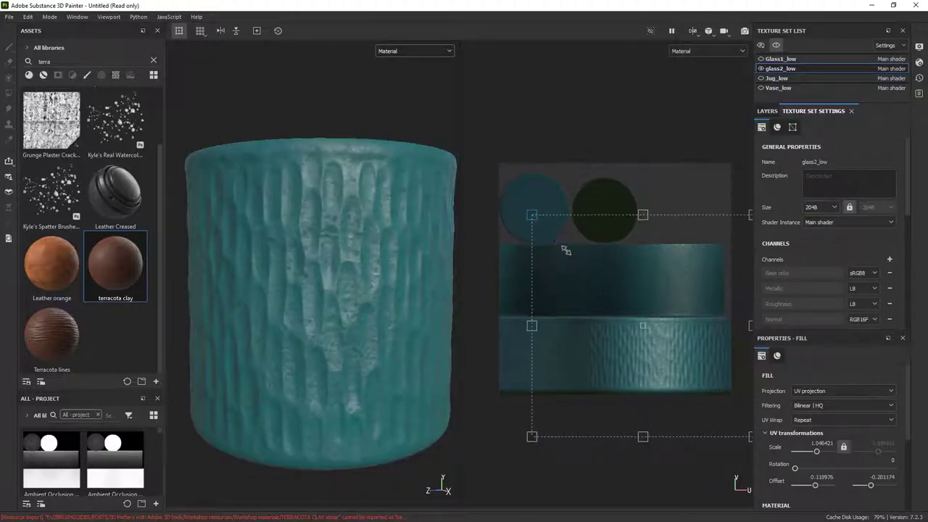
left_click_drag(640, 268, 550, 278)
left_click_drag(350, 238, 343, 166, "alt")
right_click_drag(343, 166, 349, 196, "alt")
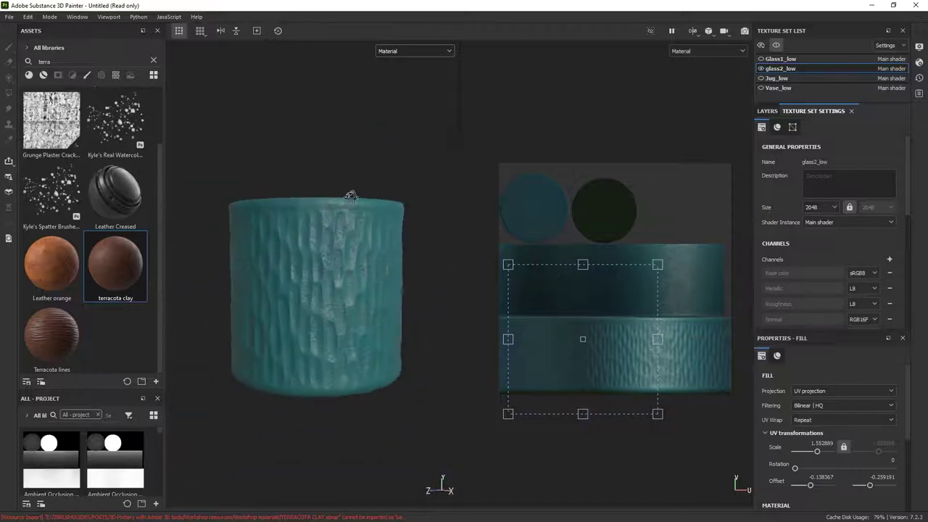
left_click_drag(349, 197, 356, 212, "alt")
Show and select METAL COPPER, and shrink its UV projection to a scale of about 2.603 with offsets of about -0.275 and -0.039
left_click(767, 111)
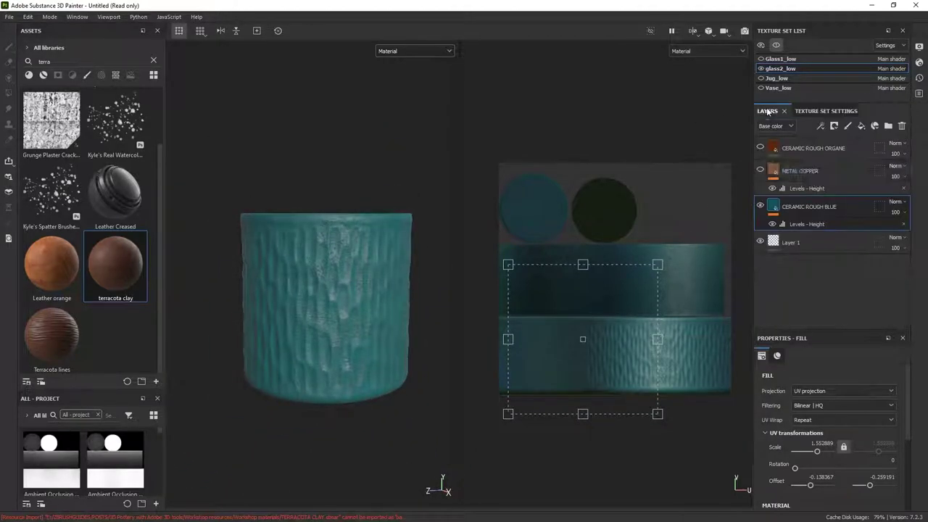
left_click(773, 171)
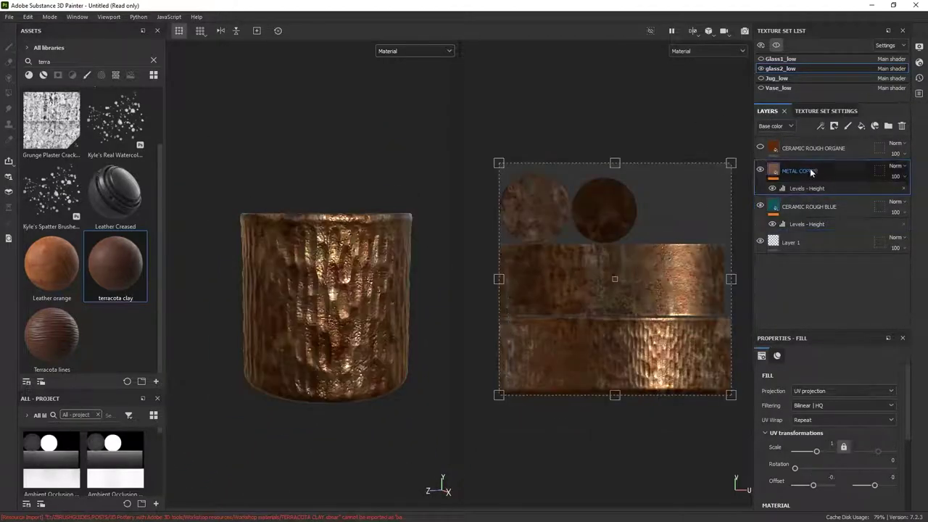
left_click_drag(724, 167, 671, 223)
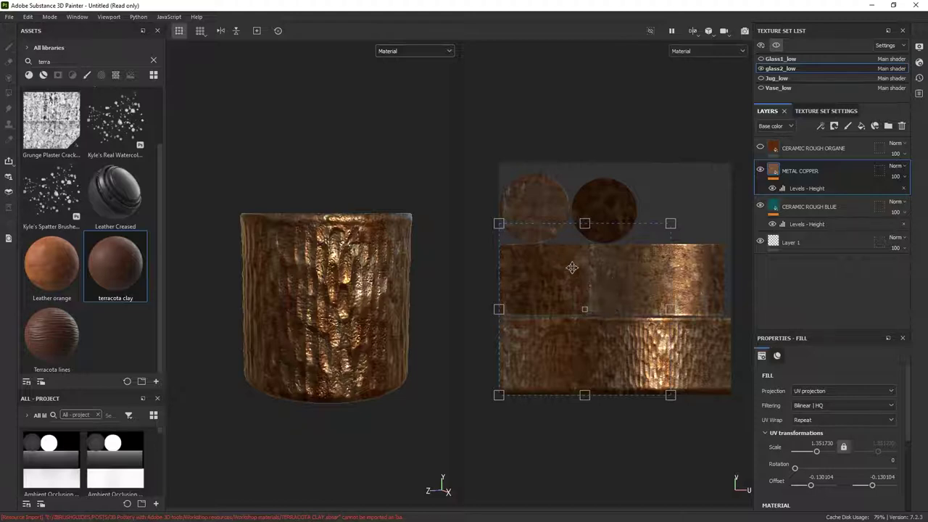
left_click_drag(816, 457, 816, 457)
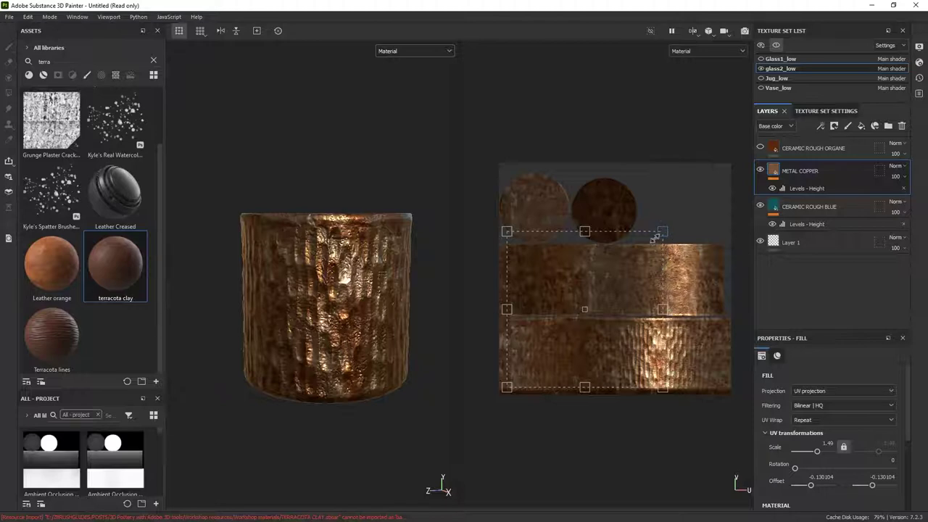
left_click_drag(655, 238, 614, 278)
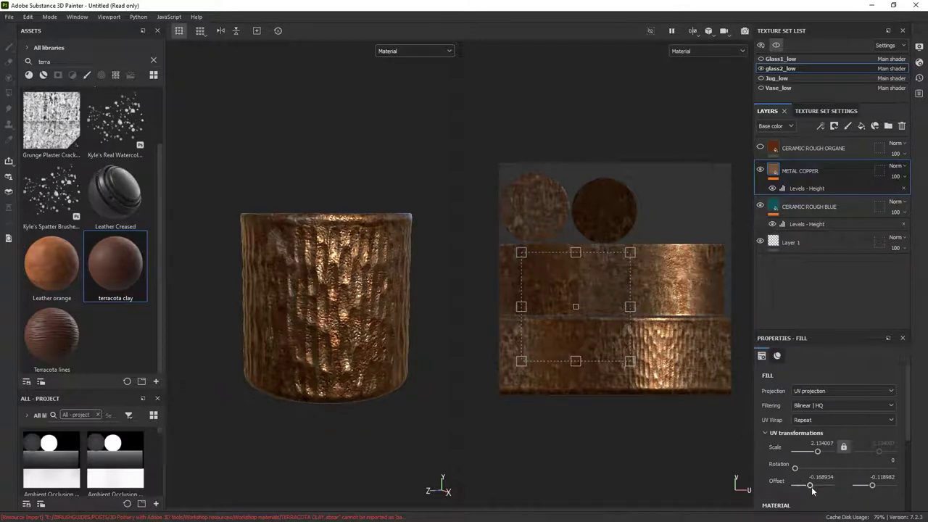
left_click_drag(812, 491, 812, 491)
left_click_drag(627, 317, 590, 307)
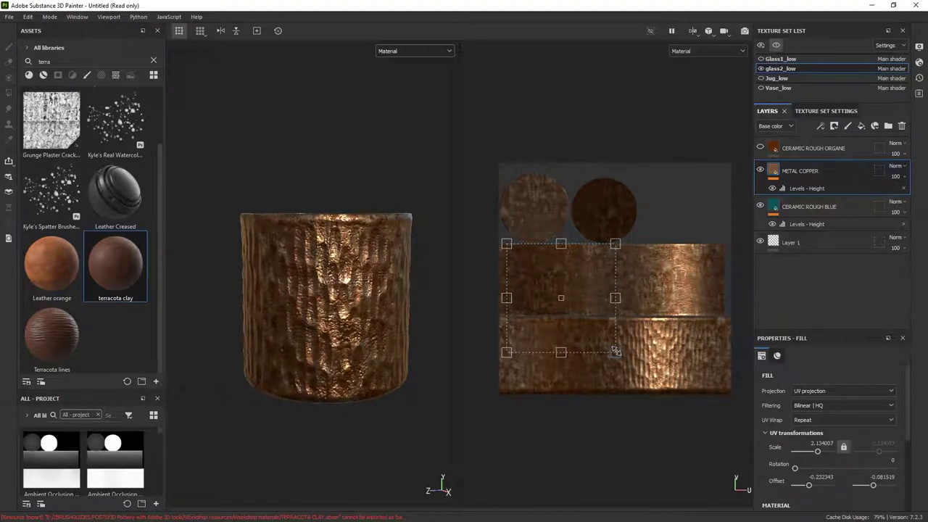
left_click_drag(615, 350, 595, 332)
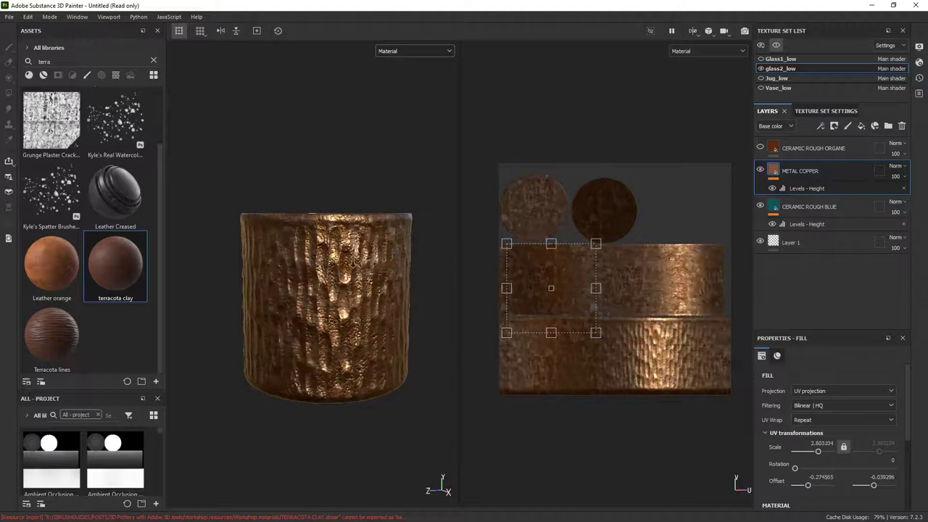
Set METAL COPPER's Height channel opacity to 7 and compare the surface with CERAMIC ROUGH BLUE hidden and shown
scroll(353, 261, "up", 3)
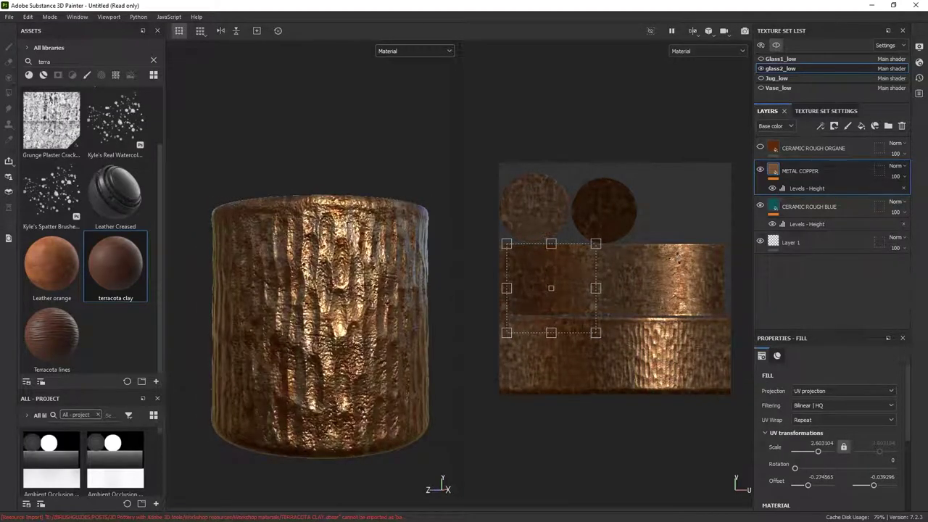
left_click(771, 127)
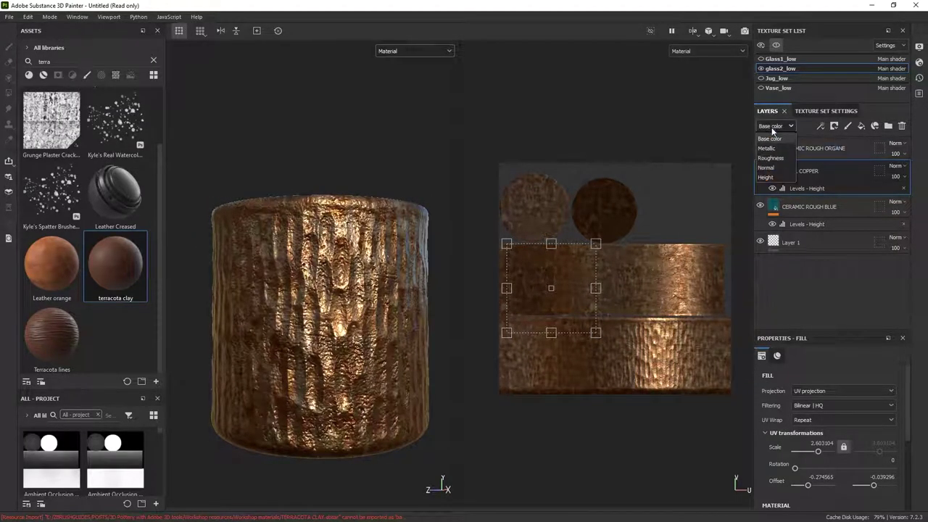
left_click(766, 177)
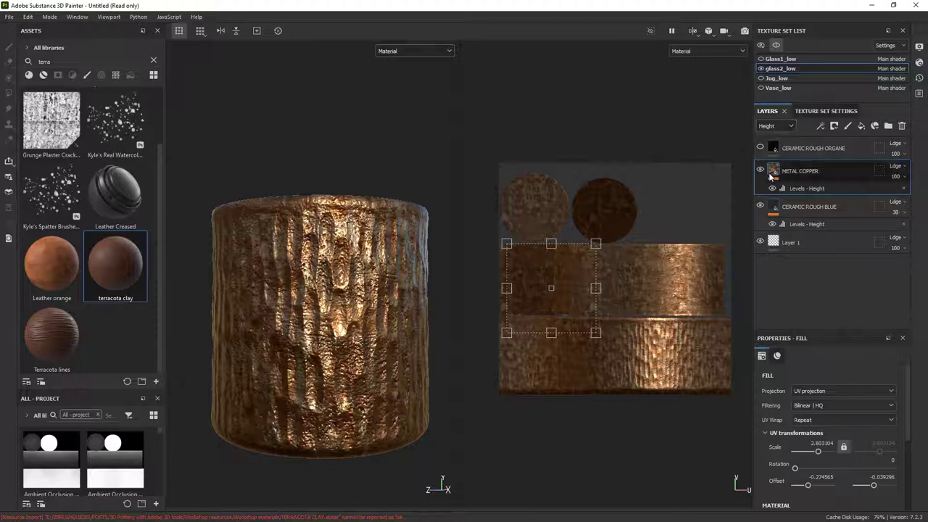
left_click(906, 179)
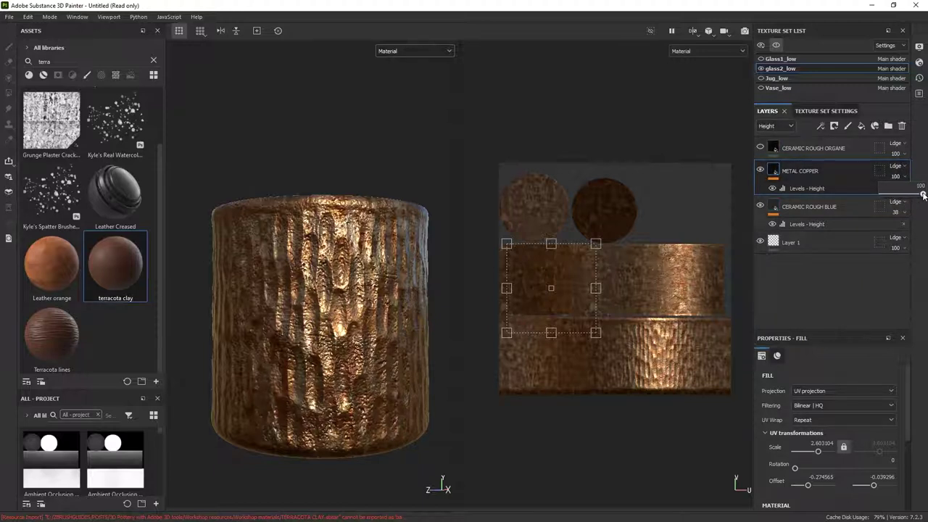
left_click_drag(923, 194, 885, 194)
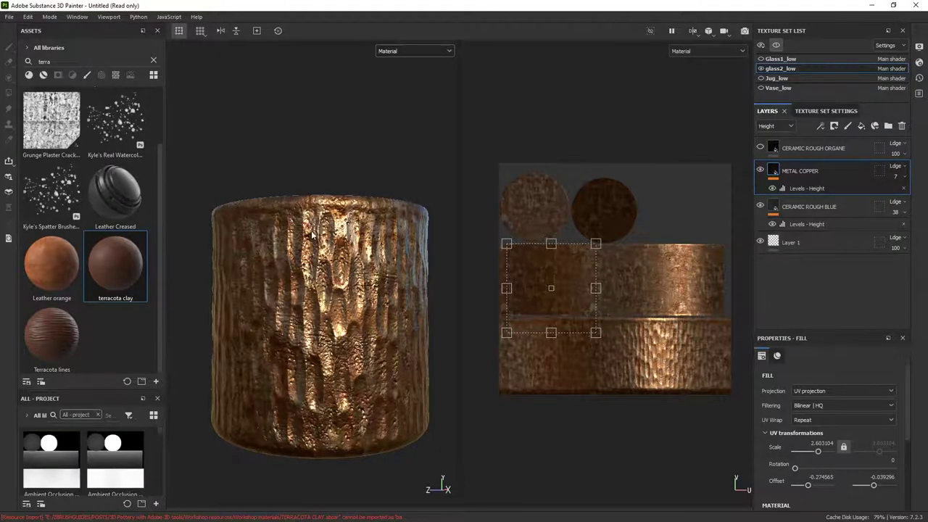
scroll(312, 234, "up", 3)
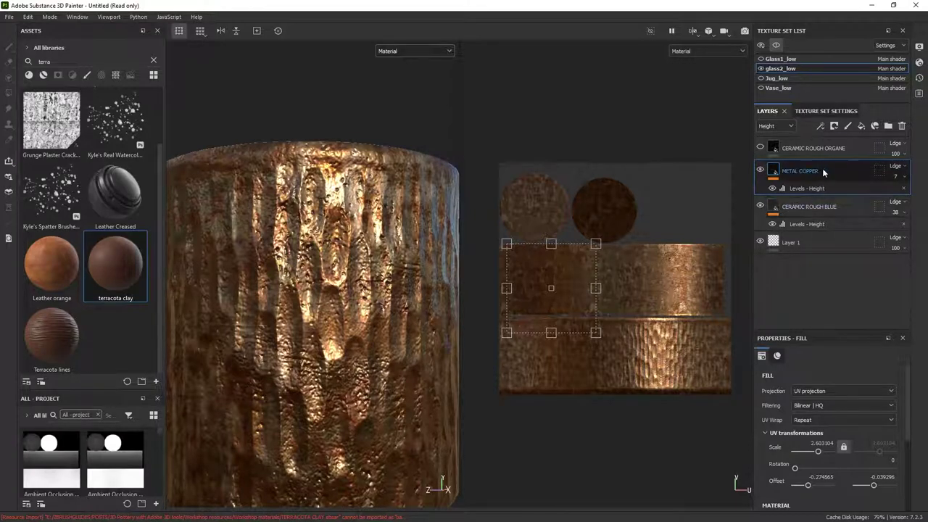
left_click(760, 206)
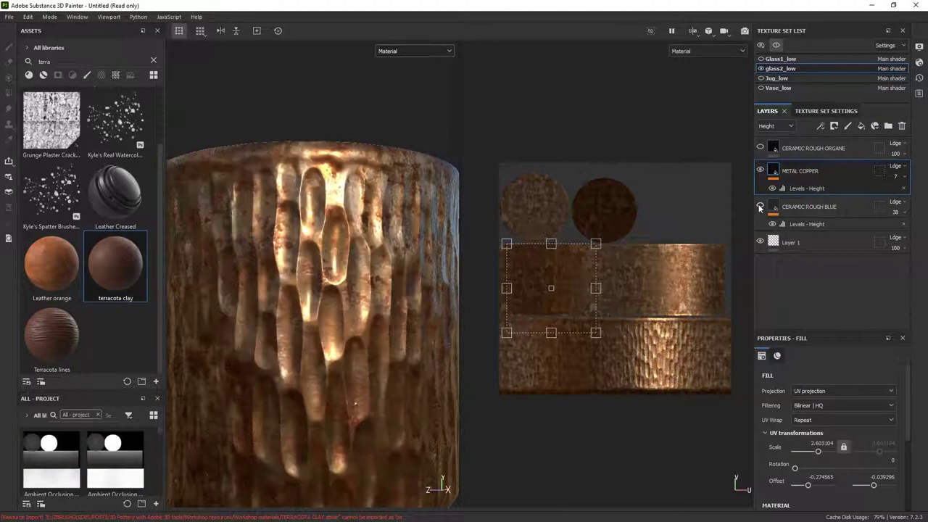
left_click(760, 206)
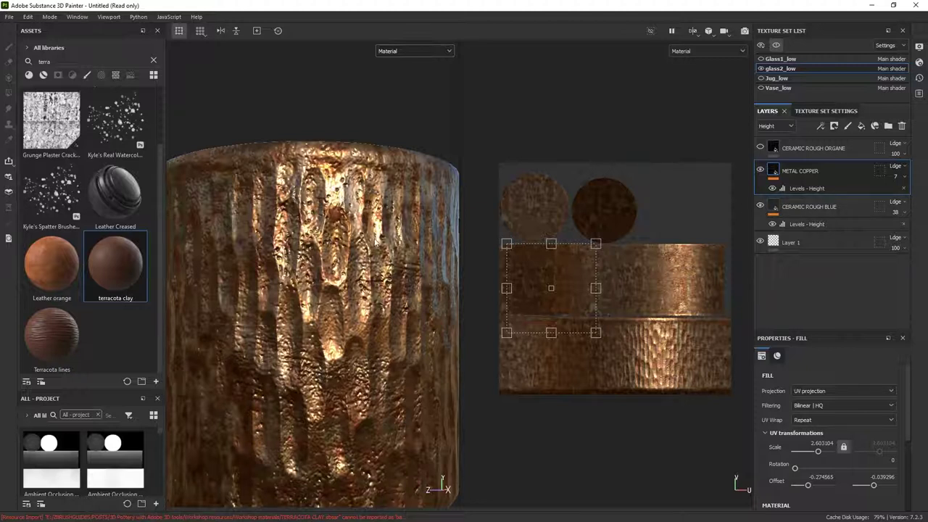
Set METAL COPPER's Height blend mode to Replace and its opacity to 70
left_click(896, 166)
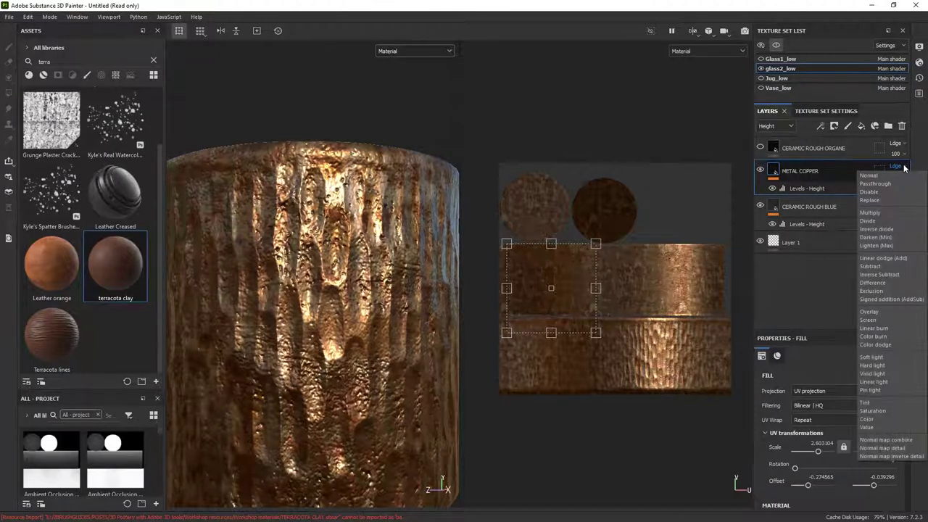
left_click(879, 200)
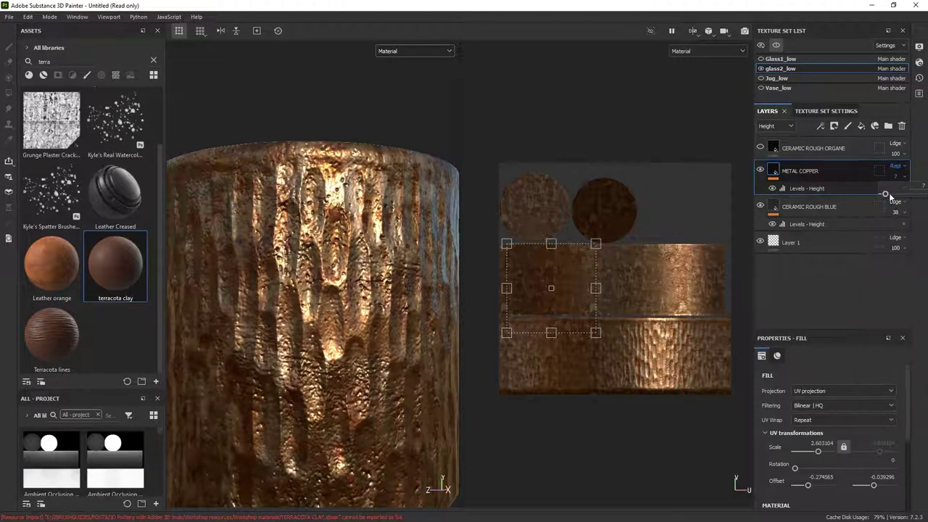
left_click_drag(890, 197, 922, 193)
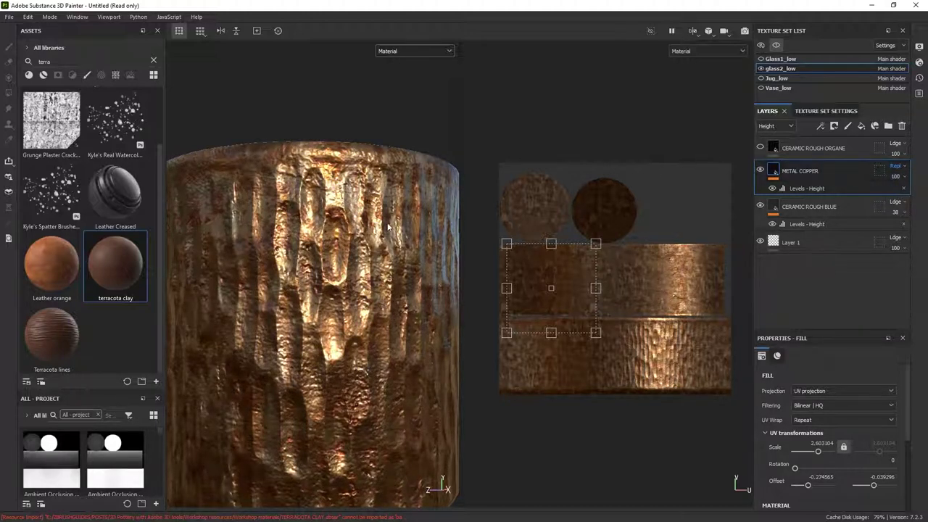
scroll(396, 235, "down", 3)
right_click_drag(396, 234, 335, 219, "shift")
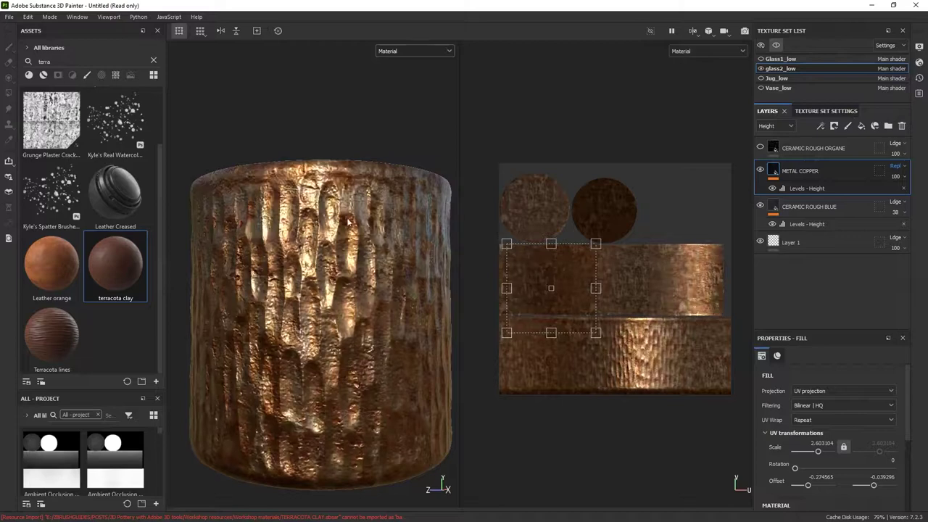
left_click(904, 177)
mouse_move(922, 195)
left_mouse_down()
mouse_move(904, 193)
mouse_move(912, 193)
left_mouse_up()
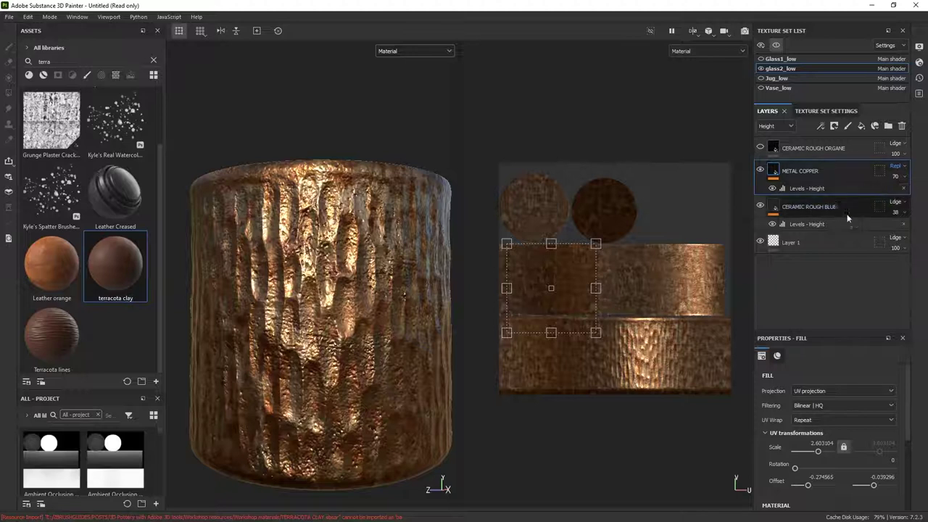
Set CERAMIC ROUGH BLUE's Height opacity to 42, checking it with METAL COPPER temporarily hidden
mouse_move(899, 231)
left_mouse_down()
mouse_move(883, 230)
mouse_move(899, 230)
left_mouse_up()
left_click(760, 170)
left_click(905, 212)
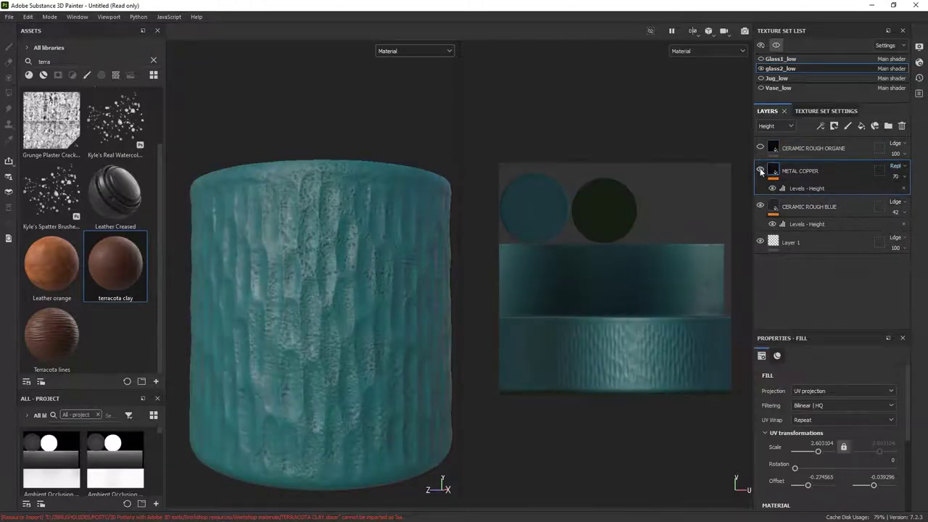
left_click(760, 170)
Set METAL COPPER's blend mode to Replace in the Normal channel and inspect the glass surface
scroll(351, 249, "down", 2)
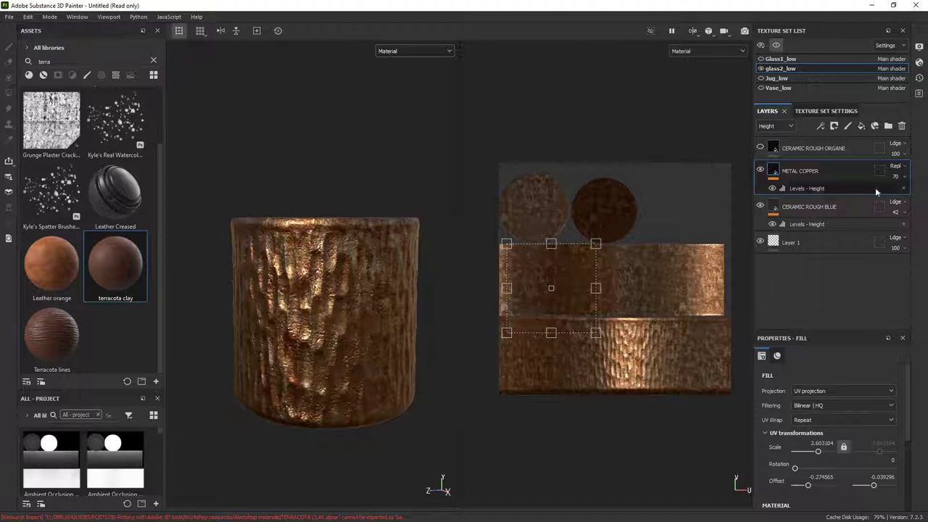
left_click(776, 125)
left_click(774, 167)
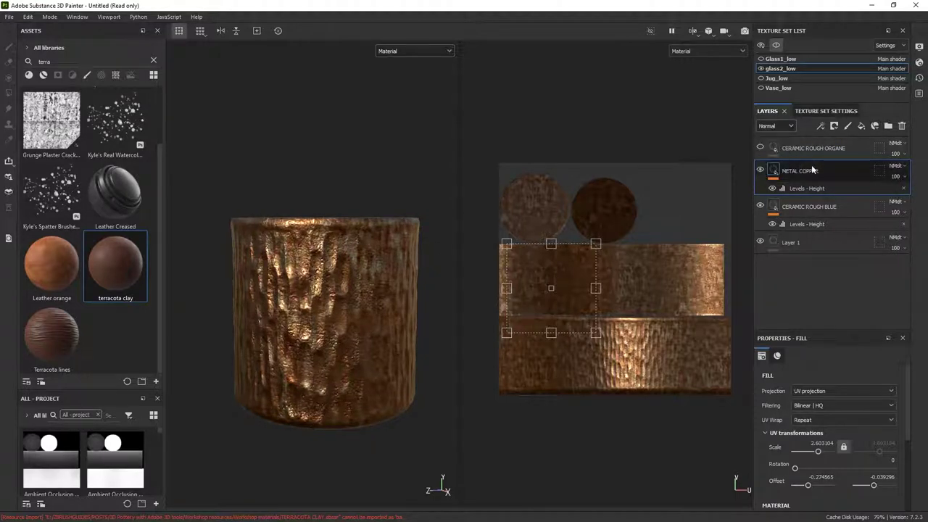
left_click(903, 168)
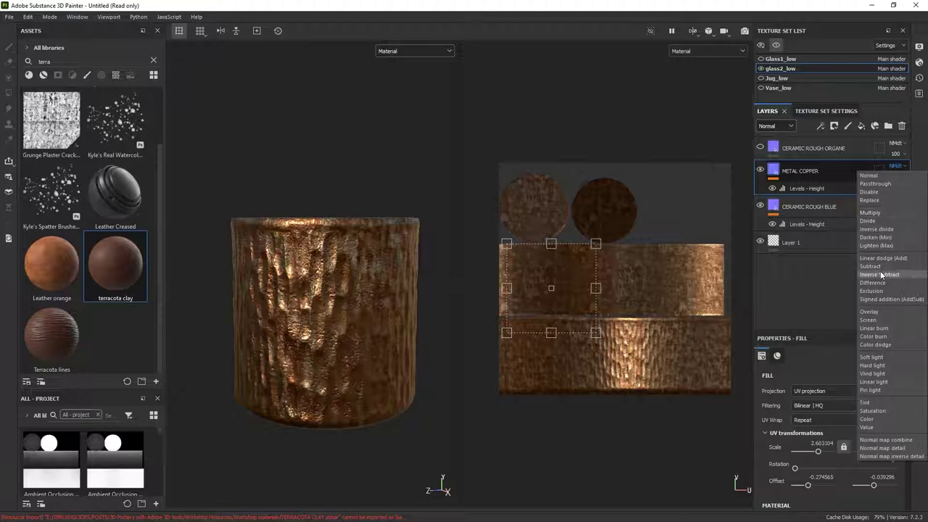
left_click(873, 200)
right_click_drag(305, 377, 339, 450, "alt")
left_click_drag(372, 293, 375, 269, "alt")
scroll(375, 269, "down", 3)
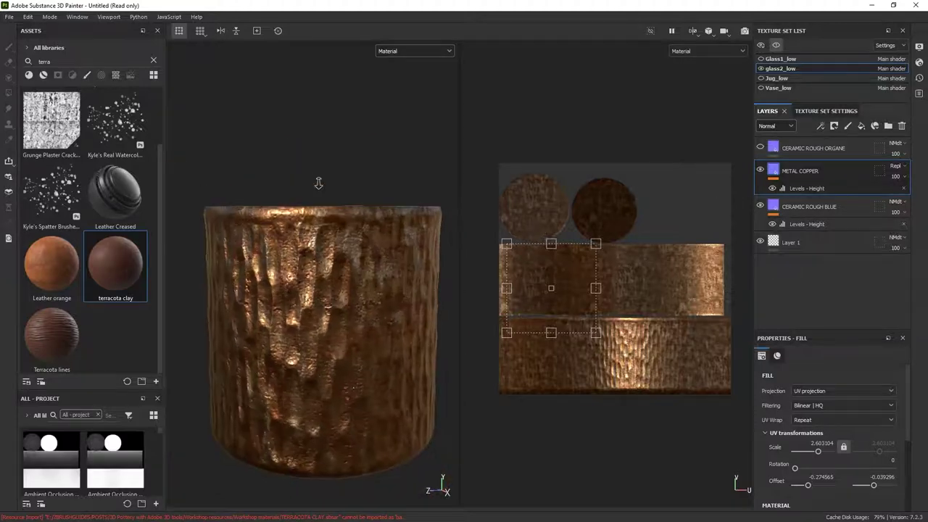
right_click_drag(318, 183, 309, 169, "alt")
middle_click_drag(310, 169, 285, 153, "alt")
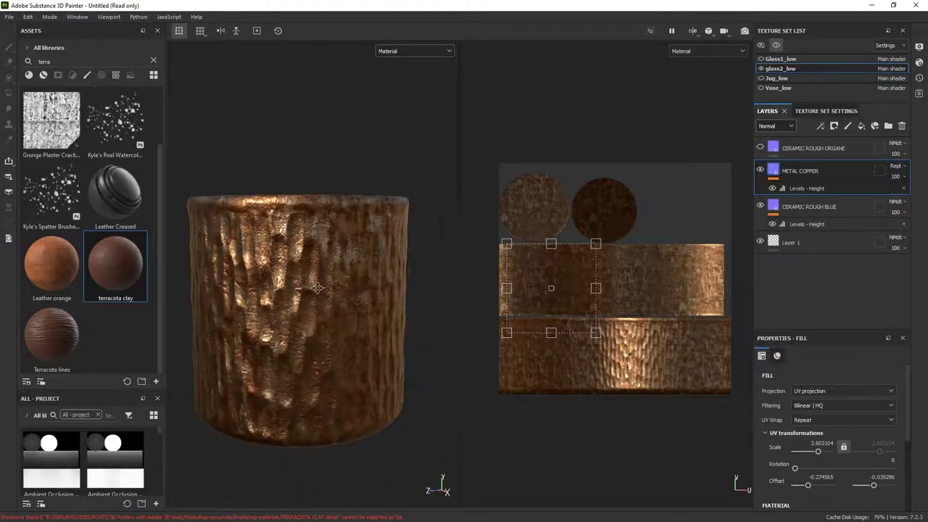
right_click_drag(340, 270, 323, 241, "alt")
middle_click_drag(323, 241, 339, 249, "alt")
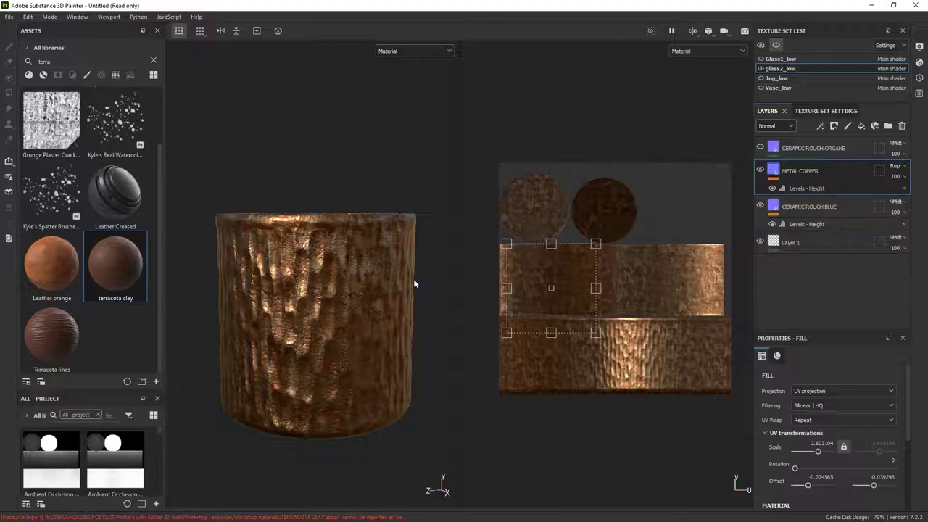
Switch the layer stack to the Base color channel and hide METAL COPPER and CERAMIC ROUGH BLUE
left_click(774, 126)
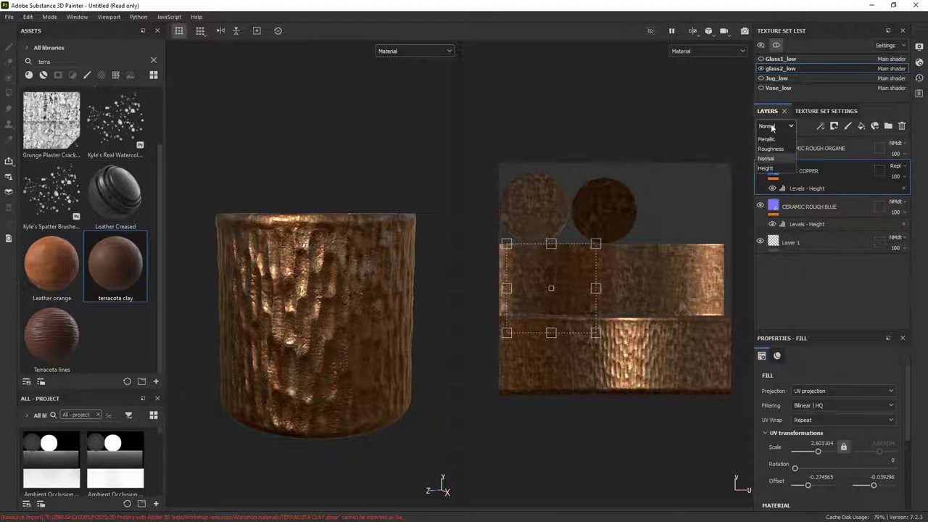
left_click(776, 145)
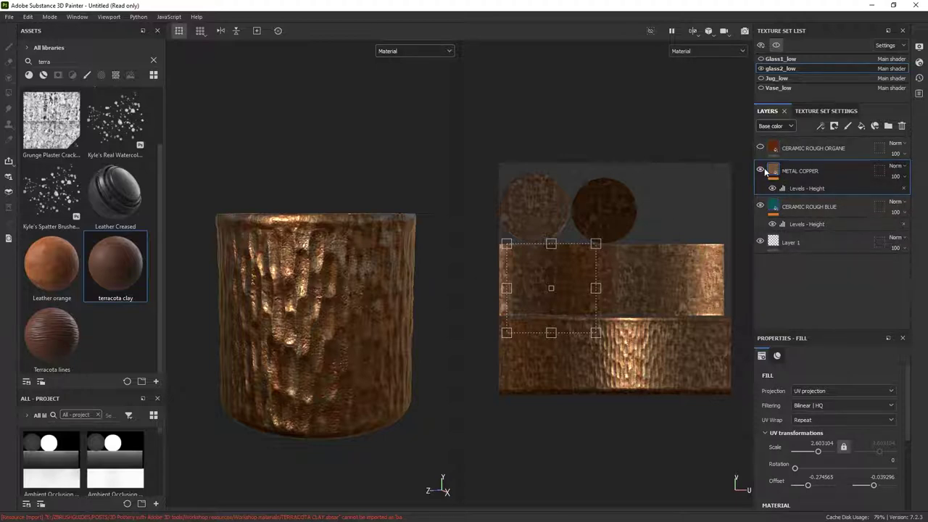
left_click(761, 170)
left_click(761, 170)
left_click(760, 171)
left_click(760, 171)
Show and select CERAMIC ROUGH ORGANE, and shrink its UV projection to a scale of about 1.77 with both offsets about -0.217
left_click(759, 148)
left_click(803, 152)
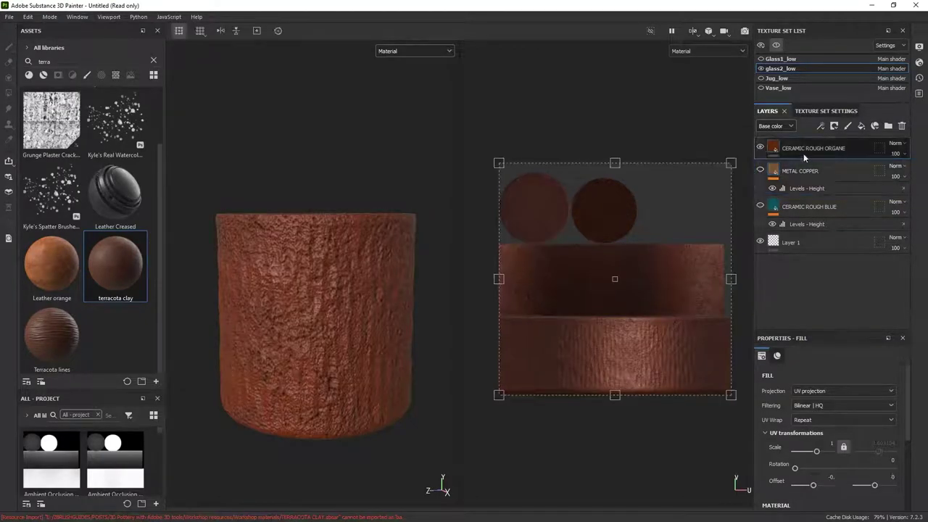
left_click_drag(731, 165, 630, 286)
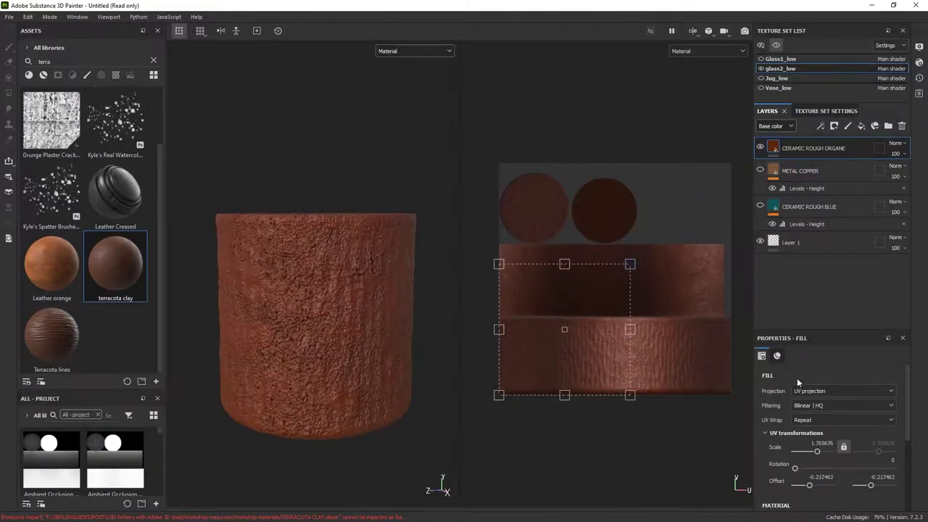
Switch the layer stack to the Height channel and set CERAMIC ROUGH ORGANE's opacity to 2, inspecting the glass surface
left_click(774, 126)
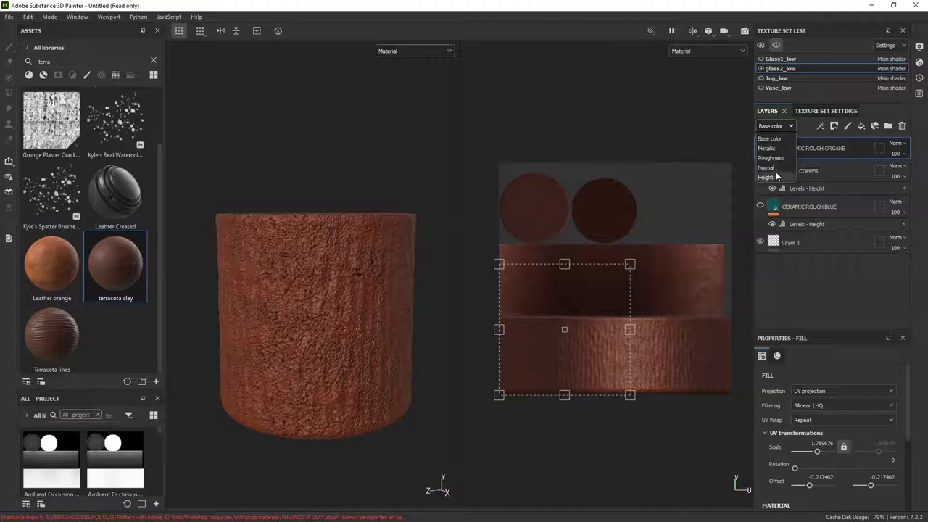
left_click(776, 175)
left_click(905, 155)
left_click_drag(923, 174, 886, 174)
mouse_move(369, 303)
right_mouse_down("shift")
mouse_move(402, 305)
mouse_move(374, 298)
right_mouse_up("shift")
mouse_move(373, 294)
left_mouse_down("alt")
mouse_move(377, 344)
mouse_move(376, 279)
left_mouse_up("alt")
right_click_drag(376, 279, 375, 228, "alt")
left_click_drag(374, 229, 375, 233, "alt")
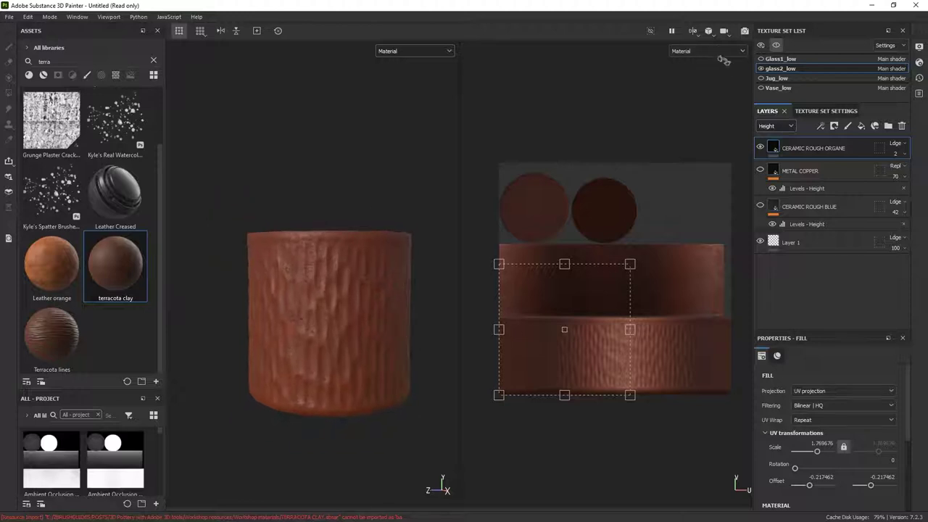
Switch the viewport layout to 3D only and frame the second glass in it
left_click(693, 32)
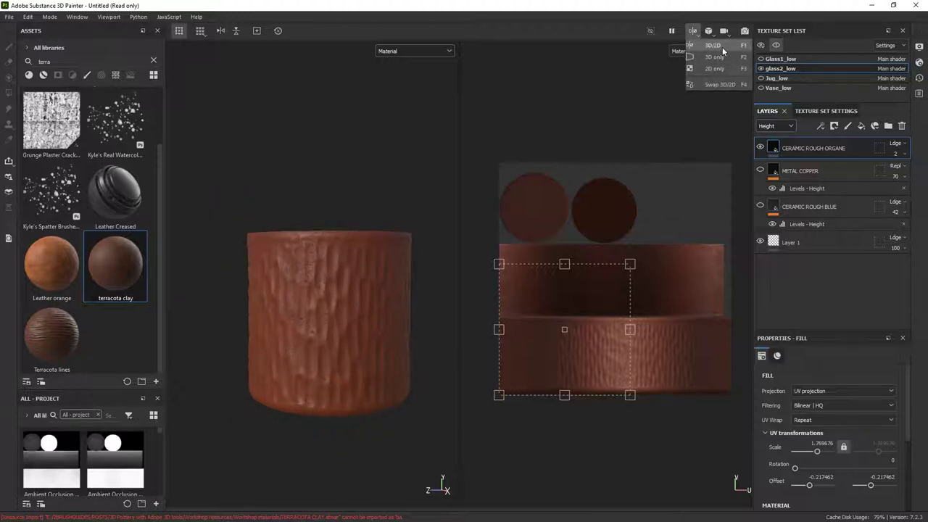
left_click(721, 45)
left_click(694, 33)
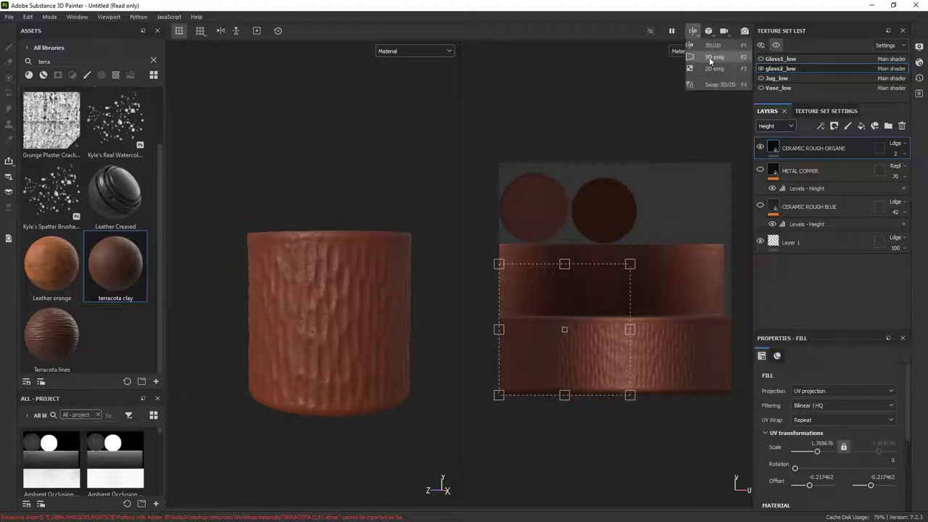
left_click(710, 59)
left_click_drag(472, 245, 474, 304, "alt")
right_click_drag(474, 305, 554, 378, "alt")
left_click_drag(554, 378, 592, 330, "alt")
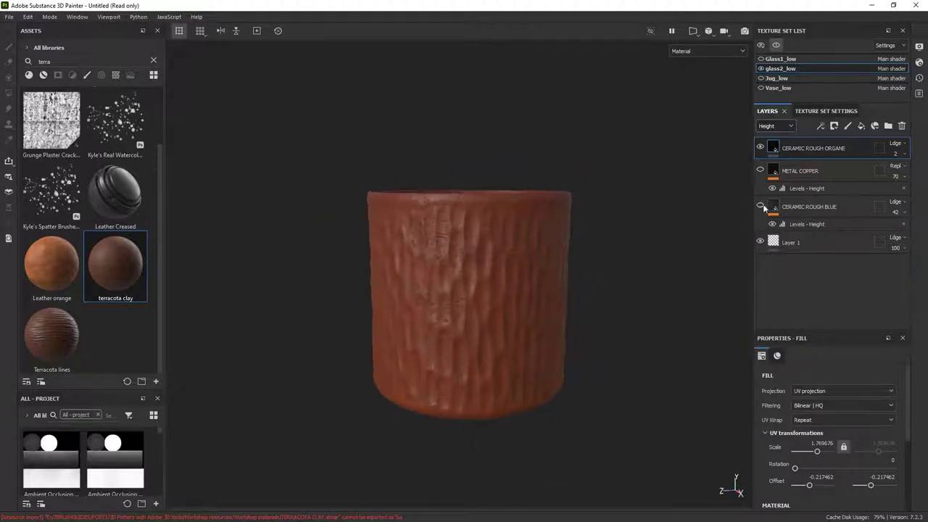
Return the layer stack to the Base color channel, hide CERAMIC ROUGH ORGANE, and show CERAMIC ROUGH BLUE and METAL COPPER
left_click(769, 127)
left_click(764, 140)
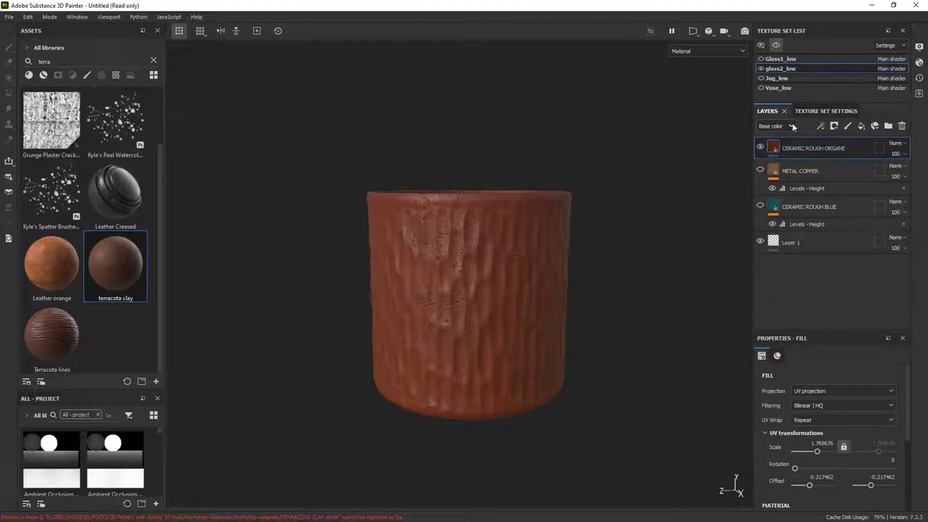
left_click(760, 148)
left_click(761, 206)
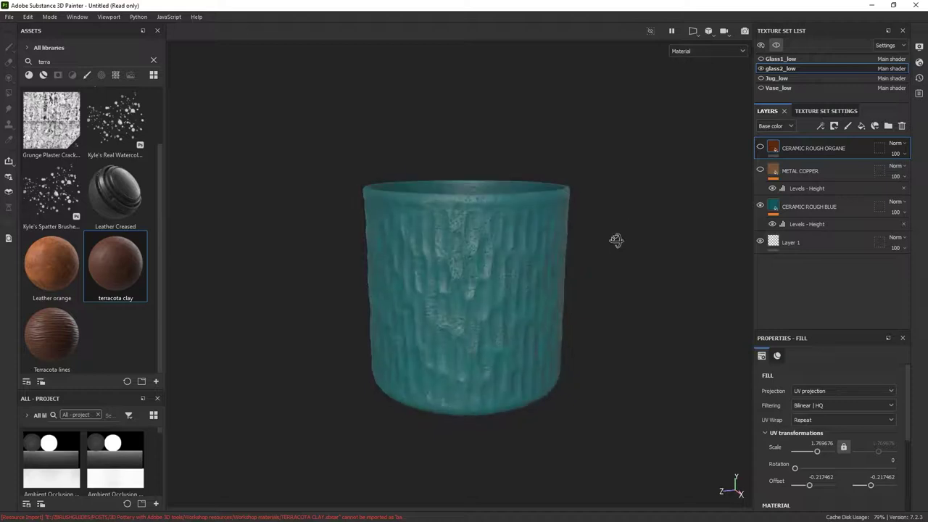
left_click_drag(615, 240, 500, 236, "alt")
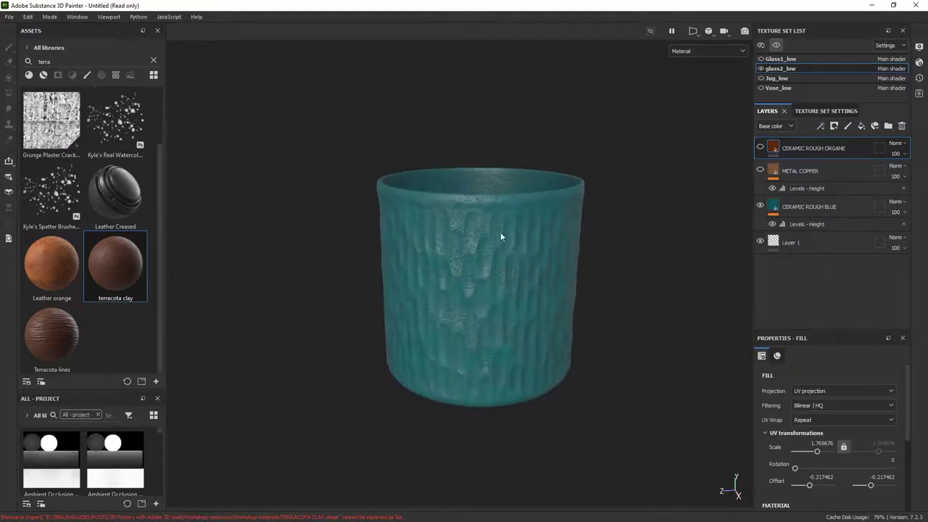
left_click(759, 170)
left_click_drag(556, 215, 498, 229, "alt")
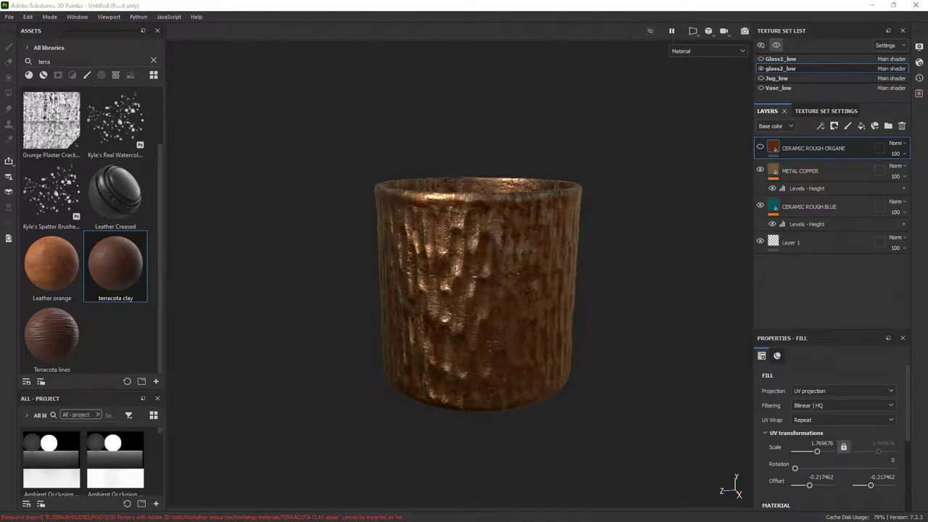
Examine the glazed pottery photos on the reference board for how ceramic and metallic finishes combine
right_click_drag(2, 174, 324, 203)
scroll(316, 193, "down", 4)
middle_click_drag(373, 184, 370, 249)
scroll(375, 157, "up", 5)
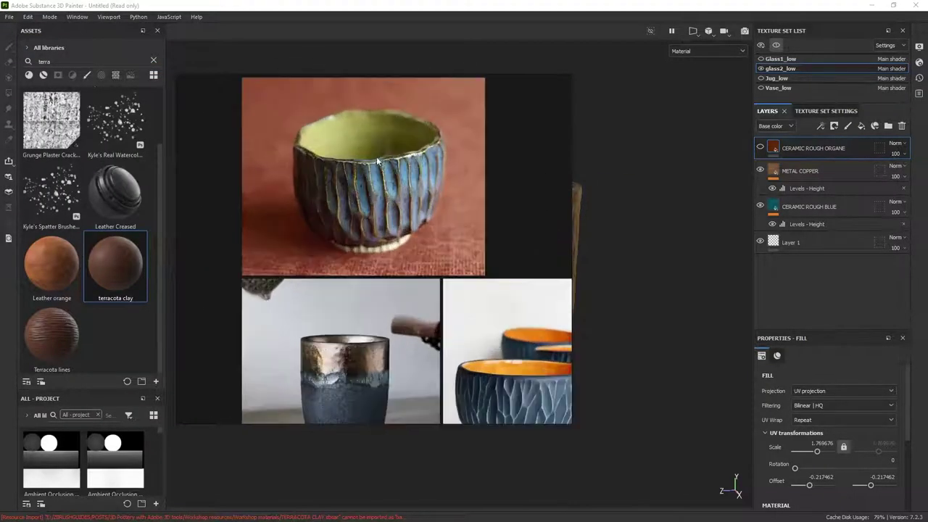
mouse_move(403, 197)
middle_mouse_down()
mouse_move(420, 339)
mouse_move(440, 190)
middle_mouse_up()
mouse_move(431, 390)
middle_mouse_down()
mouse_move(436, 148)
mouse_move(434, 296)
mouse_move(430, 264)
middle_mouse_up()
scroll(431, 263, "down", 5)
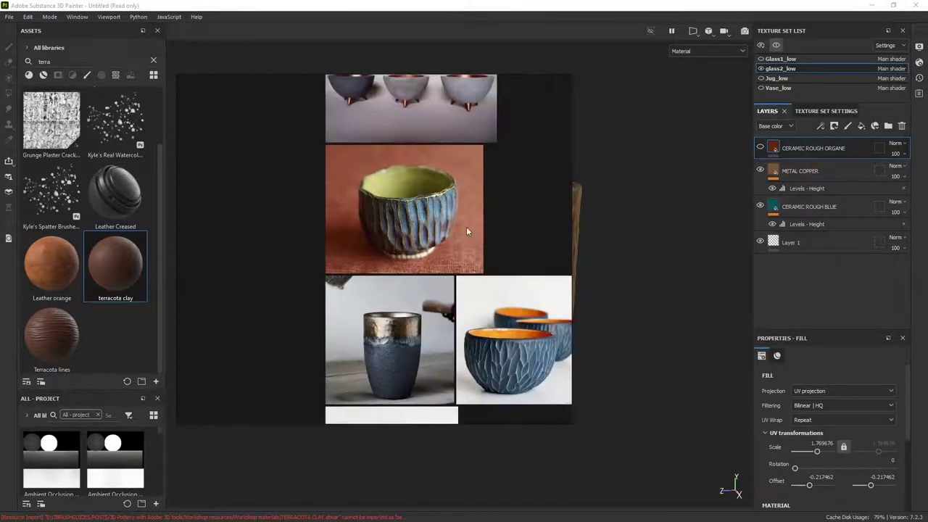
key("alt+Tab")
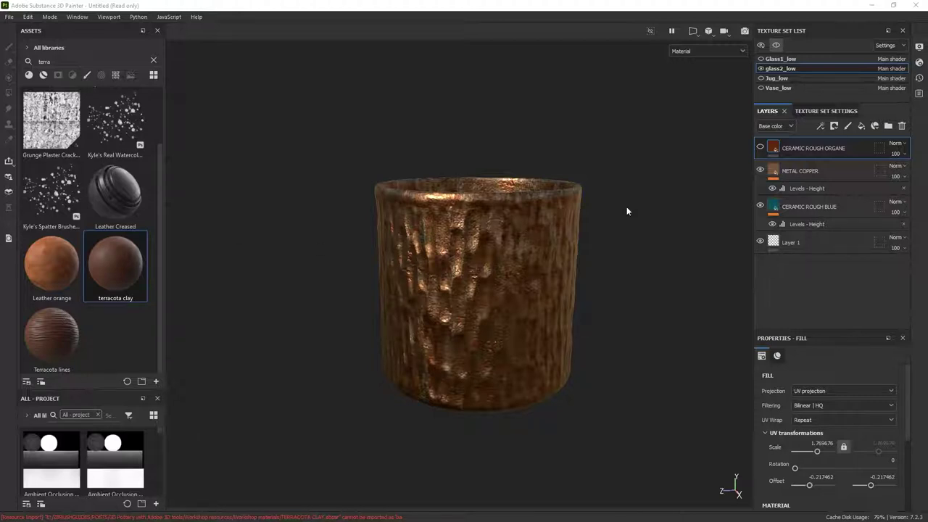
Review the baked mesh maps in the glass2_low texture set's settings
left_click(826, 111)
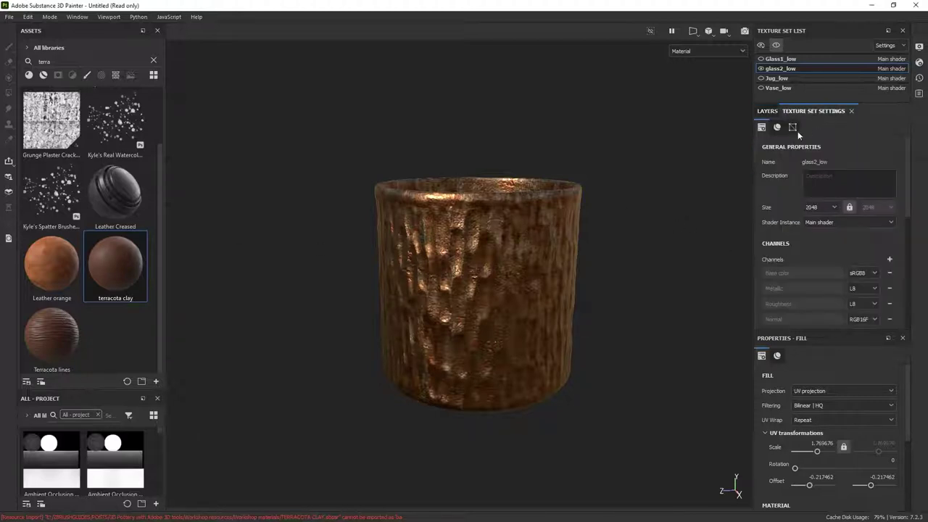
scroll(841, 228, "down", 5)
scroll(828, 244, "down", 2)
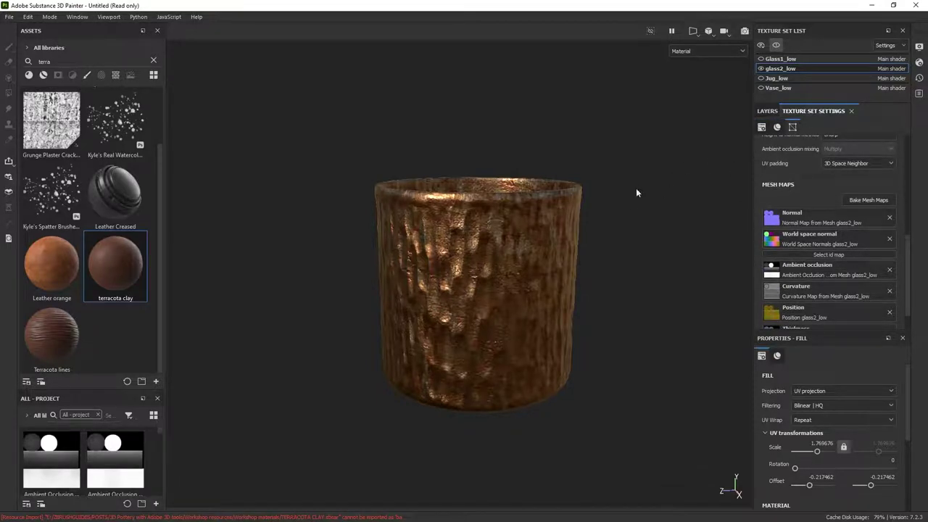
left_click(767, 111)
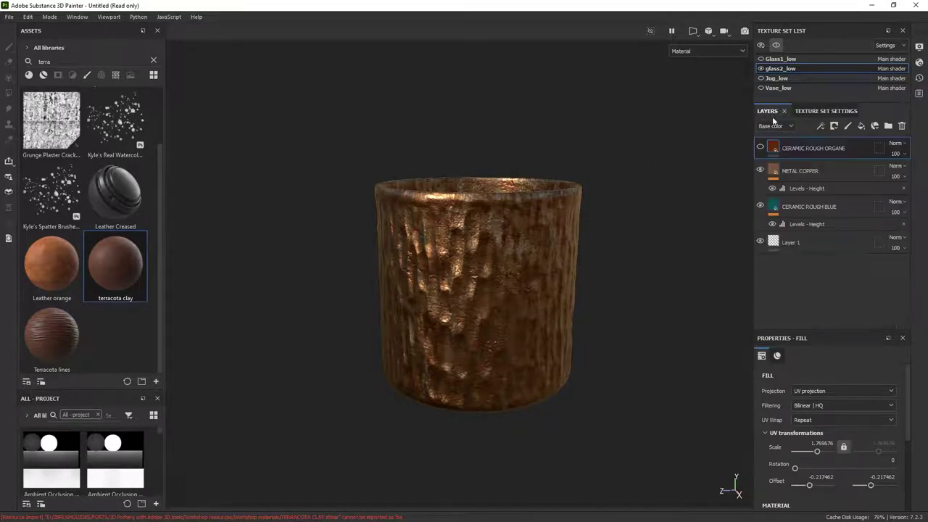
Add a black mask to the METAL COPPER layer
left_click(804, 170)
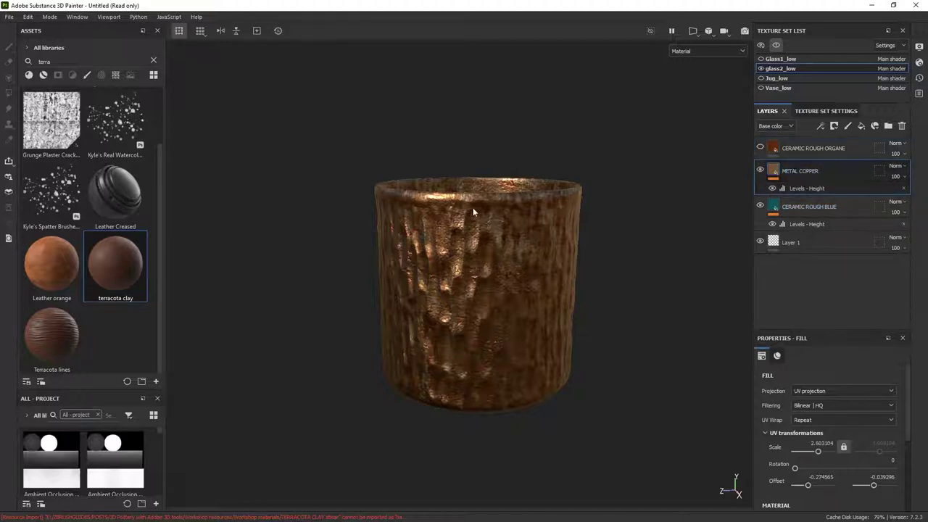
left_click(835, 127)
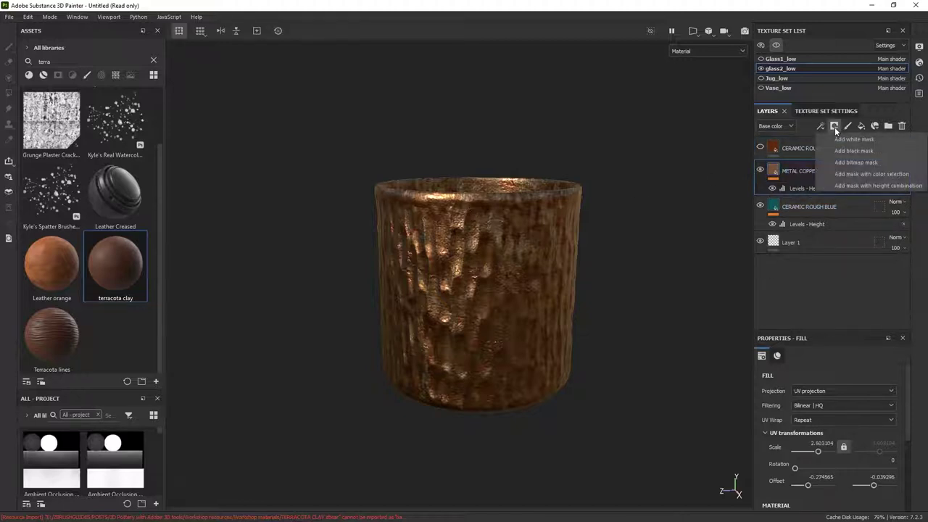
left_click(853, 151)
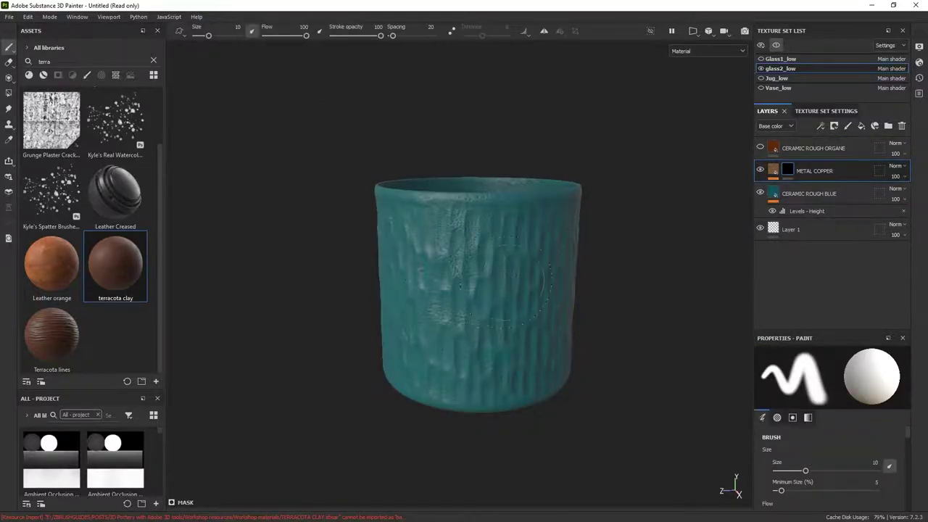
Toggle METAL COPPER's mask off and on several times to compare the glass with and without it
left_click(788, 170, "shift")
left_click(788, 170, "shift")
left_click(788, 171, "shift")
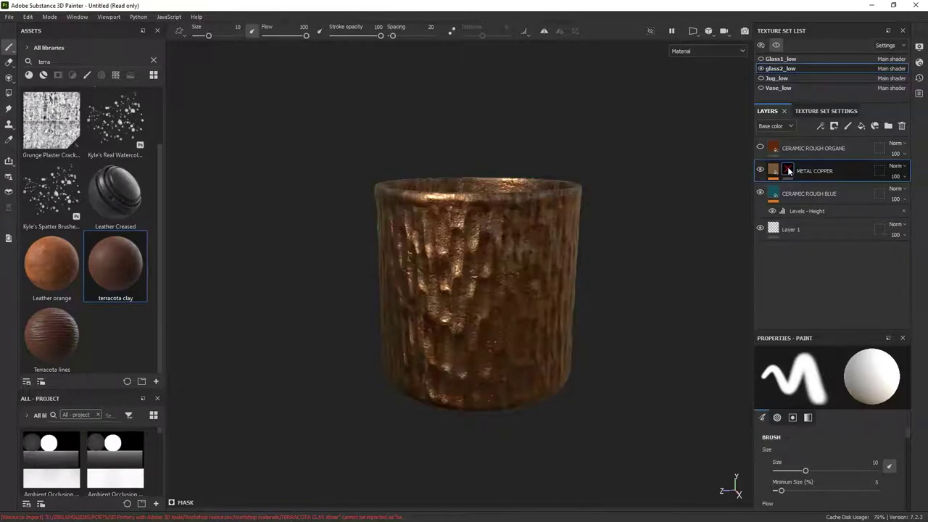
left_click(788, 171, "shift")
left_click(788, 170, "shift")
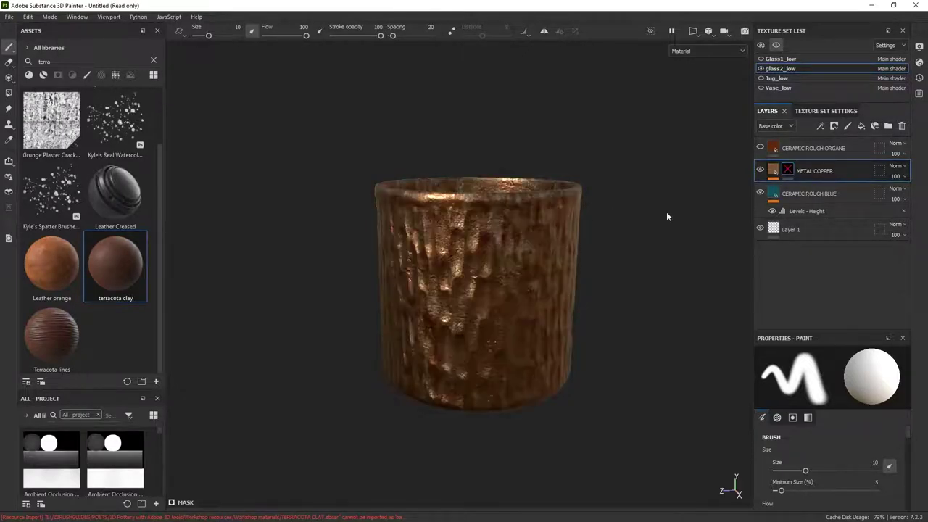
left_click(789, 171, "shift")
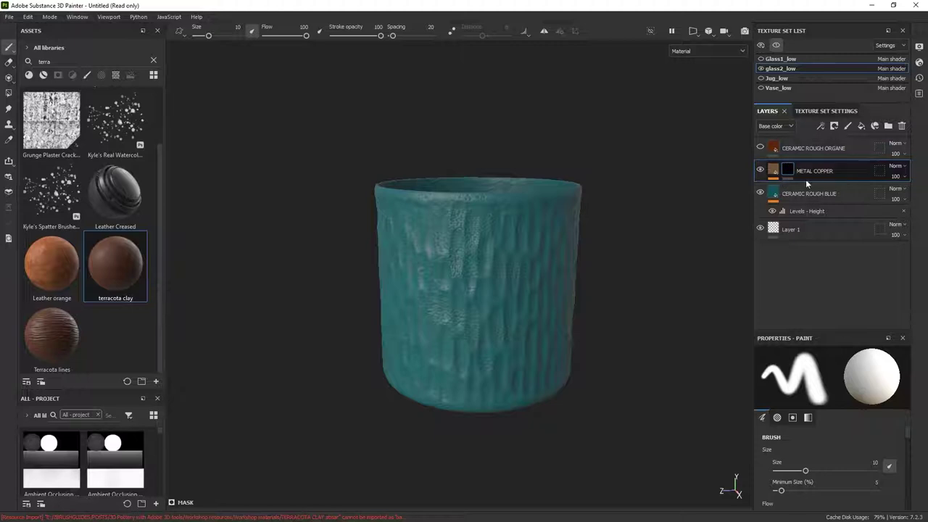
Add a Curvature generator to METAL COPPER's mask, checking the texture set's mesh maps before choosing it
left_click(822, 125)
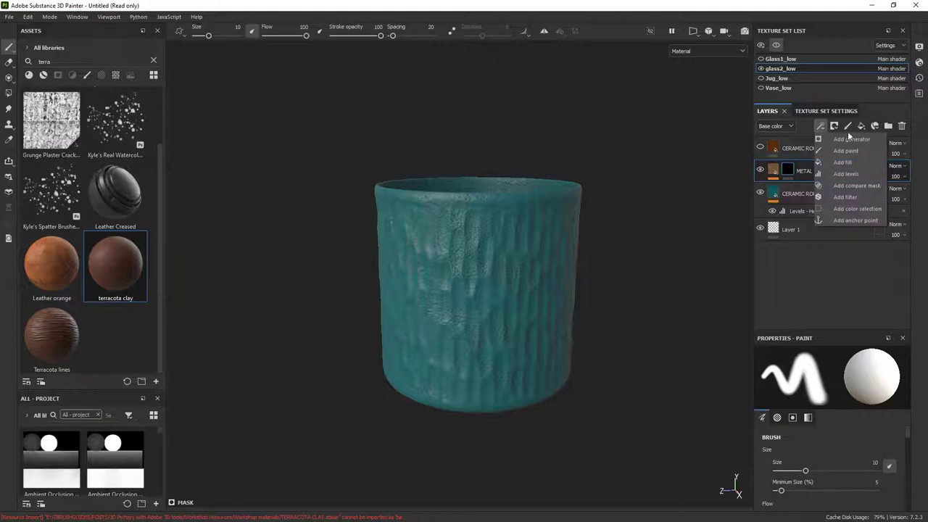
left_click(849, 140)
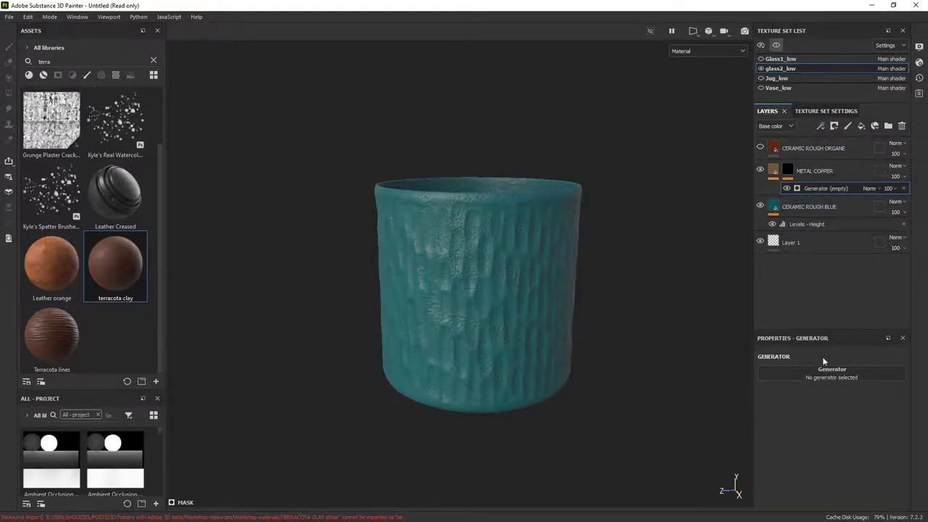
left_click(838, 371)
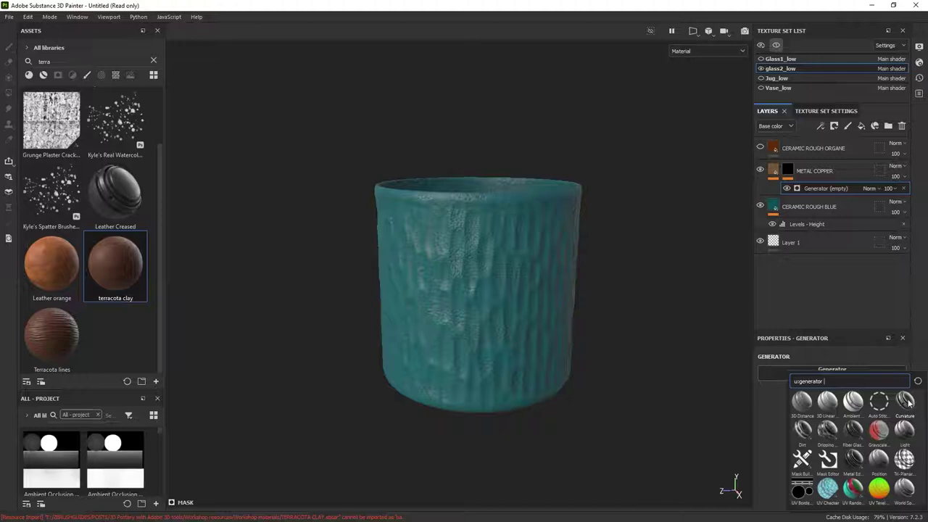
left_click(823, 111)
left_click(822, 111)
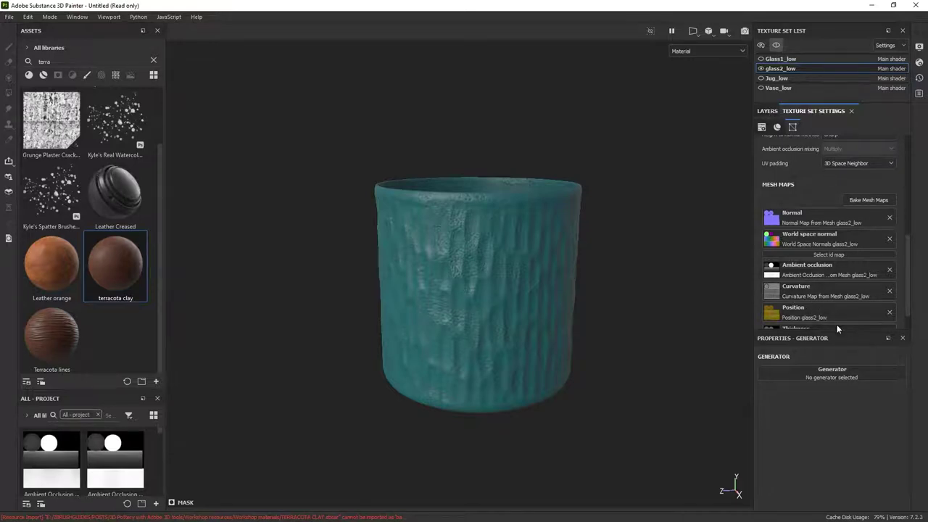
left_click(767, 111)
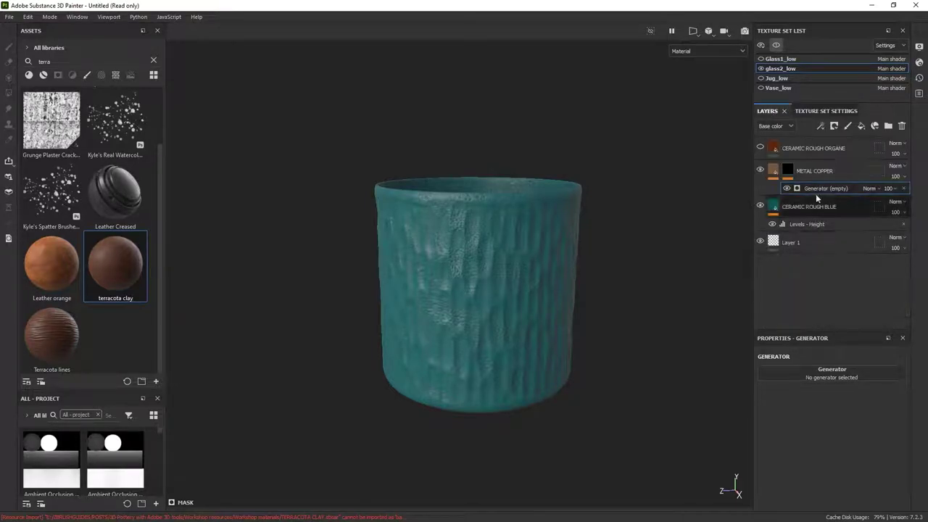
left_click(826, 377)
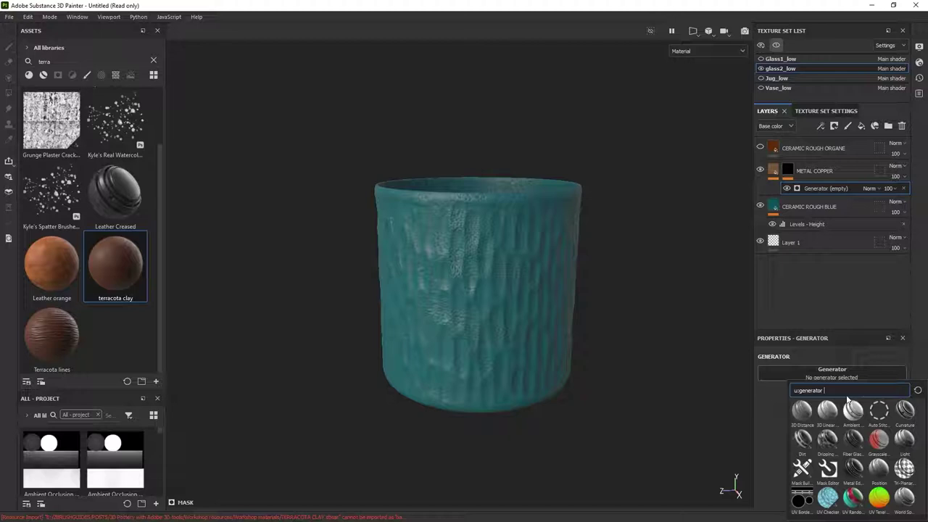
left_click(906, 416)
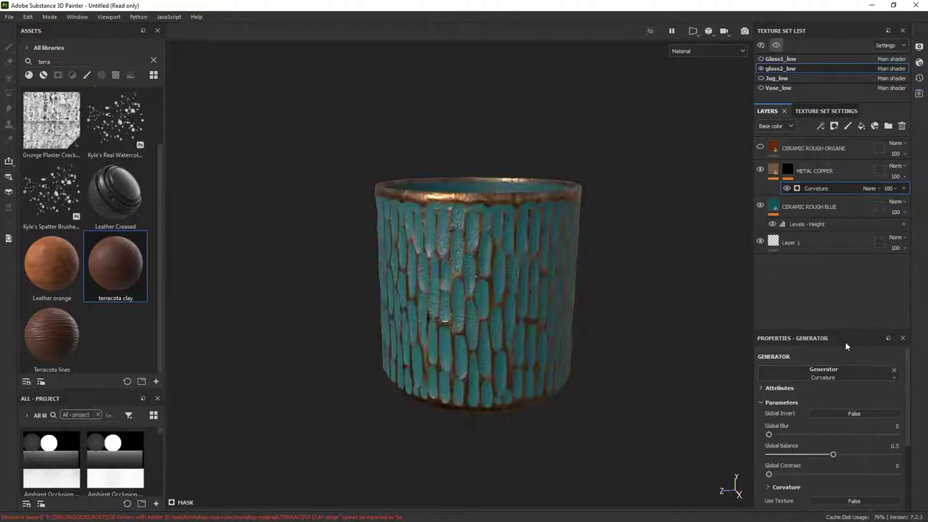
Enlarge the generator properties area and compare the copper edges on the glass with the reference photos
left_click_drag(838, 332, 835, 258)
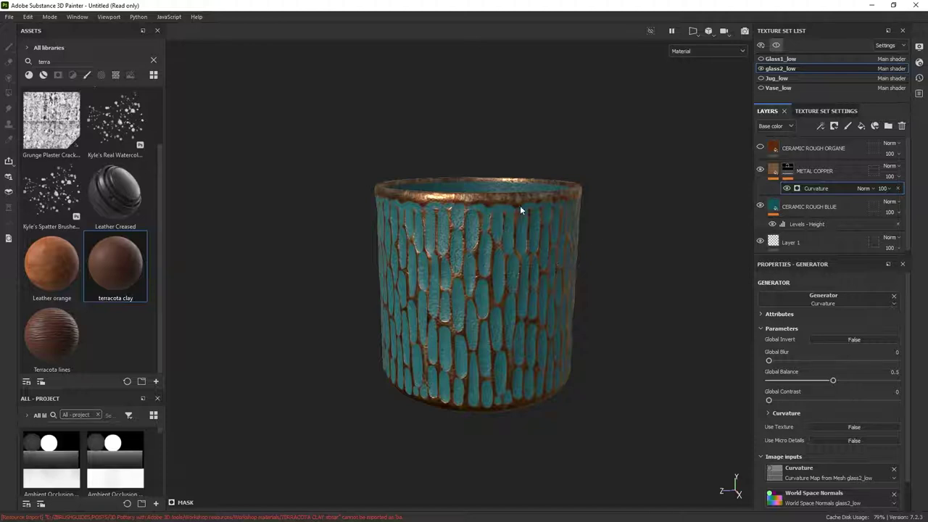
left_click_drag(627, 268, 489, 229, "alt")
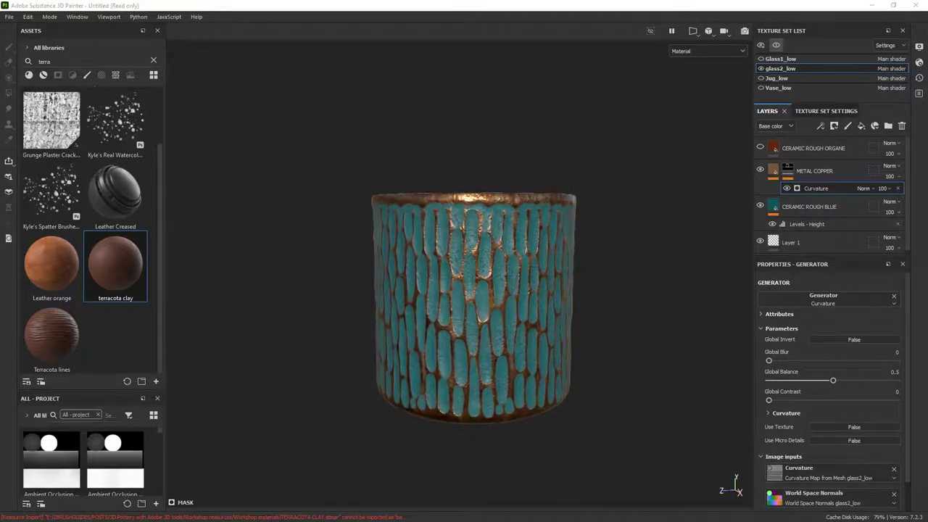
mouse_move(0, 255)
right_mouse_down()
mouse_move(205, 255)
mouse_move(197, 263)
right_mouse_up()
scroll(216, 263, "up", 4)
middle_click_drag(298, 253, 219, 288)
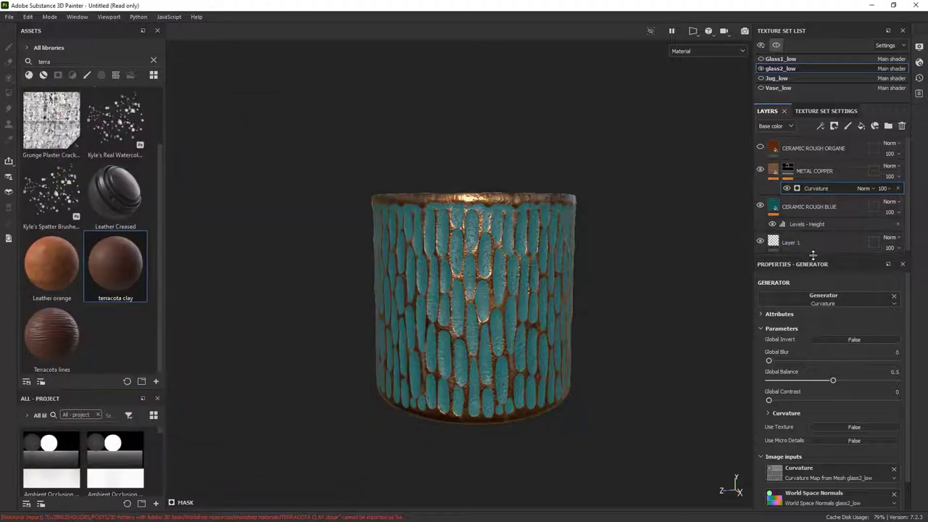
Set the Curvature generator's Global Blur to 0.23 and its Global Balance to 0.11
left_click_drag(812, 258, 806, 233)
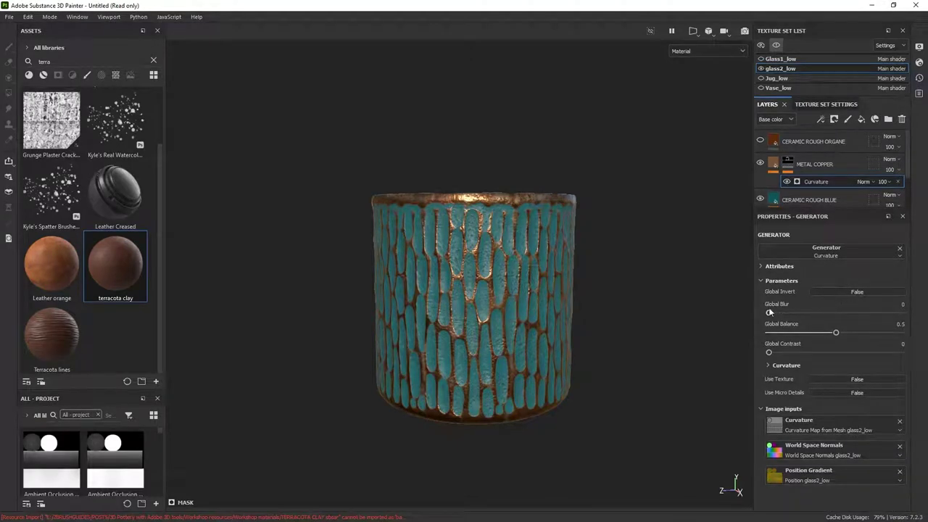
mouse_move(768, 312)
left_mouse_down()
mouse_move(782, 313)
mouse_move(768, 313)
left_mouse_up()
left_click_drag(769, 313, 771, 313)
scroll(574, 317, "up", 2)
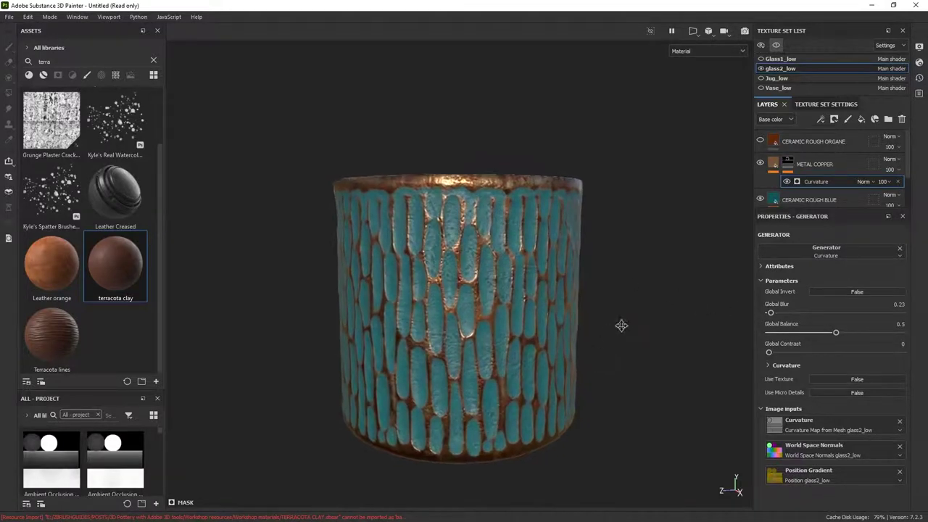
left_click_drag(834, 332, 784, 333)
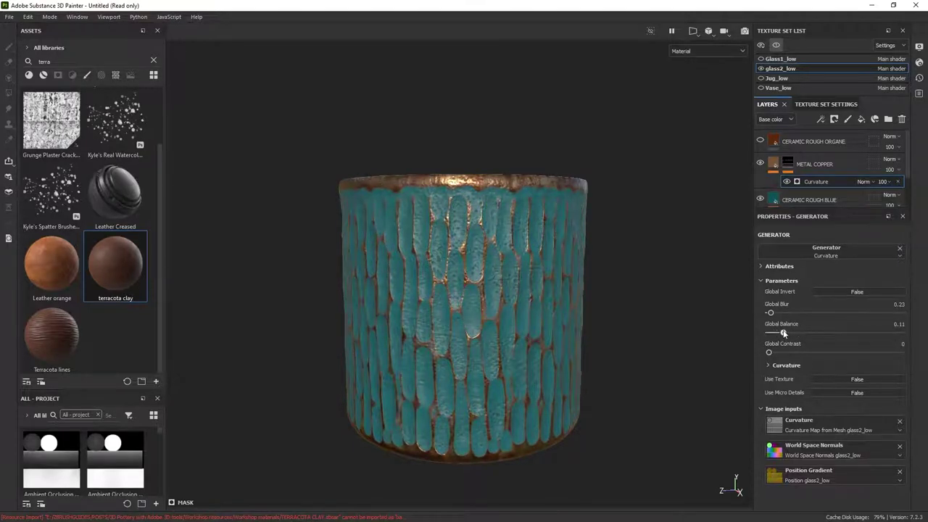
Set the generator's Curvature levels to Fine 1, Soft 0.63, Medium 0.56, Large 0.48, Big 0.42, Huge 0.31 and Contrast 0.2
left_click(769, 366)
scroll(800, 363, "down", 2)
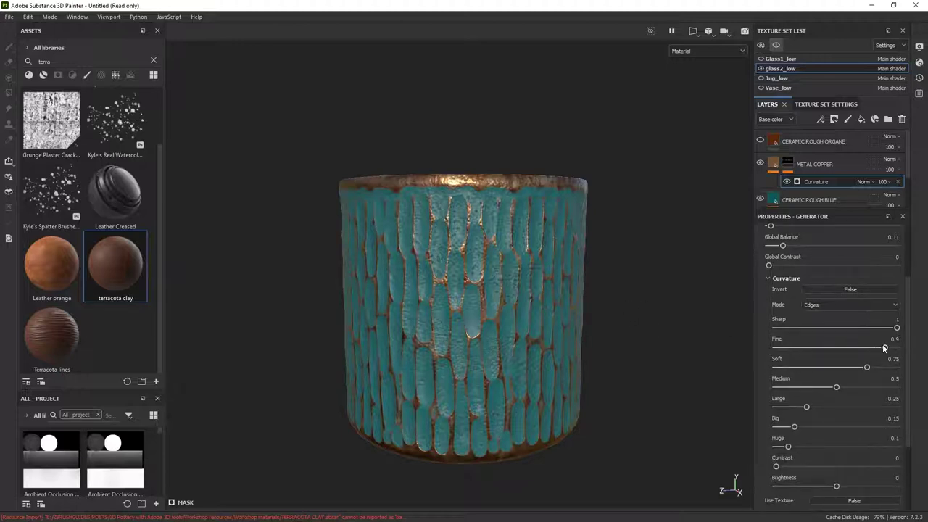
left_click_drag(884, 347, 853, 368)
left_click_drag(837, 388, 754, 398)
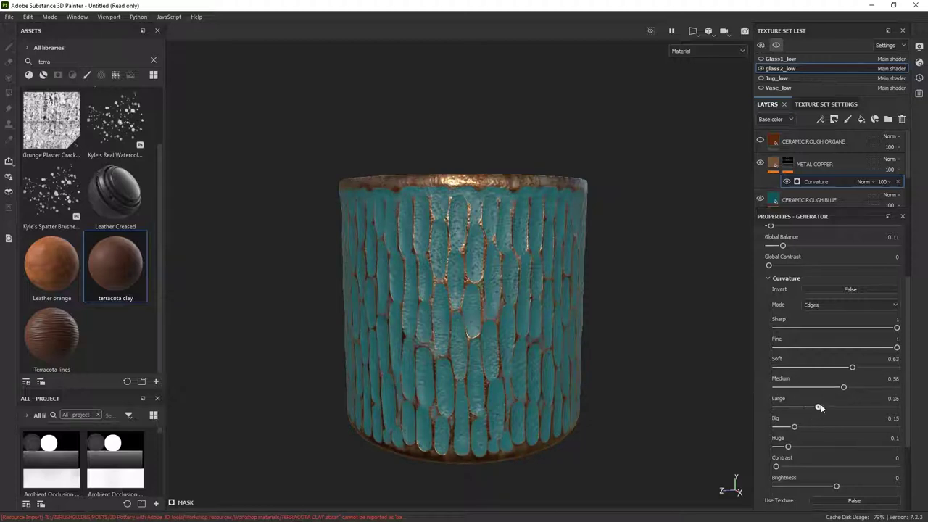
left_click_drag(820, 407, 799, 407)
left_click_drag(821, 446, 842, 487)
scroll(815, 345, "down", 3)
scroll(815, 344, "up", 5)
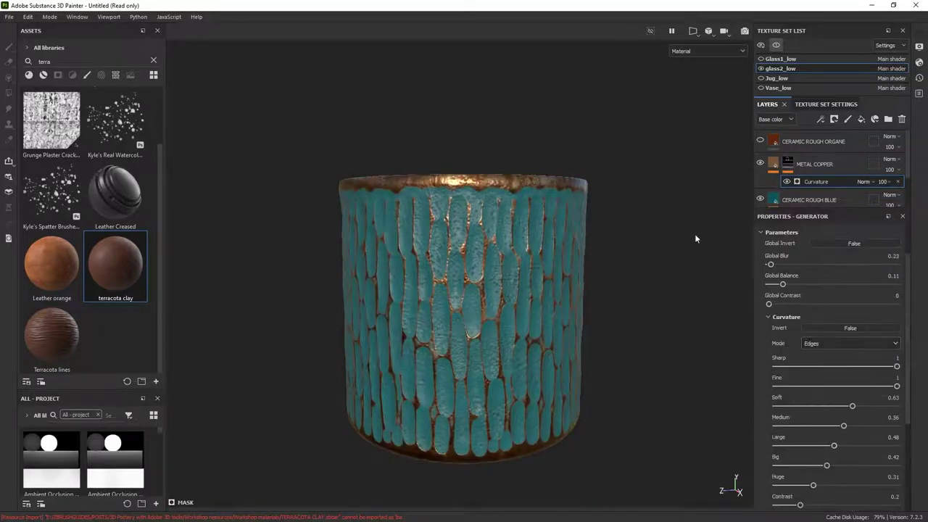
Set the Curvature generator's Global Balance to 0.25, checking the copper edges from several sides of the glass
left_click_drag(535, 209, 546, 223, "alt")
right_click_drag(622, 223, 594, 219, "shift")
left_click_drag(588, 219, 548, 195, "alt")
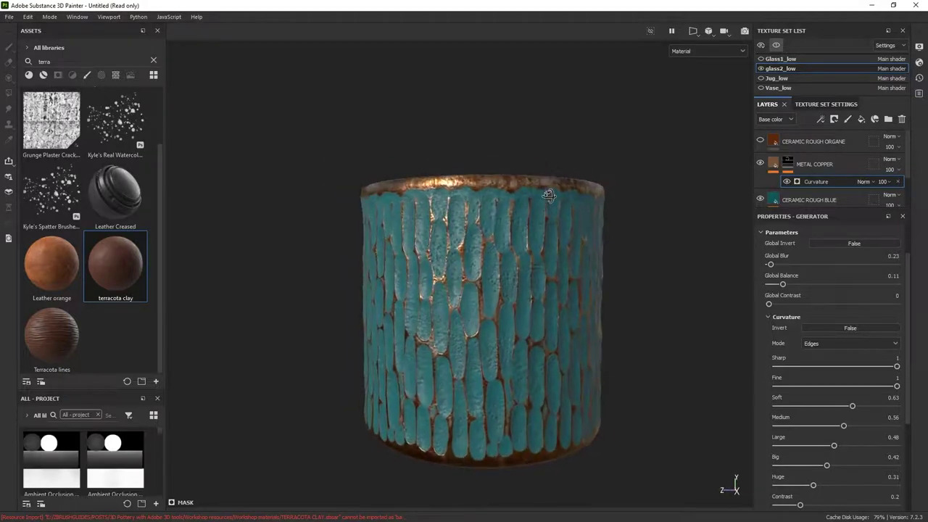
mouse_move(783, 284)
left_mouse_down()
mouse_move(802, 285)
mouse_move(783, 285)
left_mouse_up()
left_click_drag(553, 200, 601, 236, "alt")
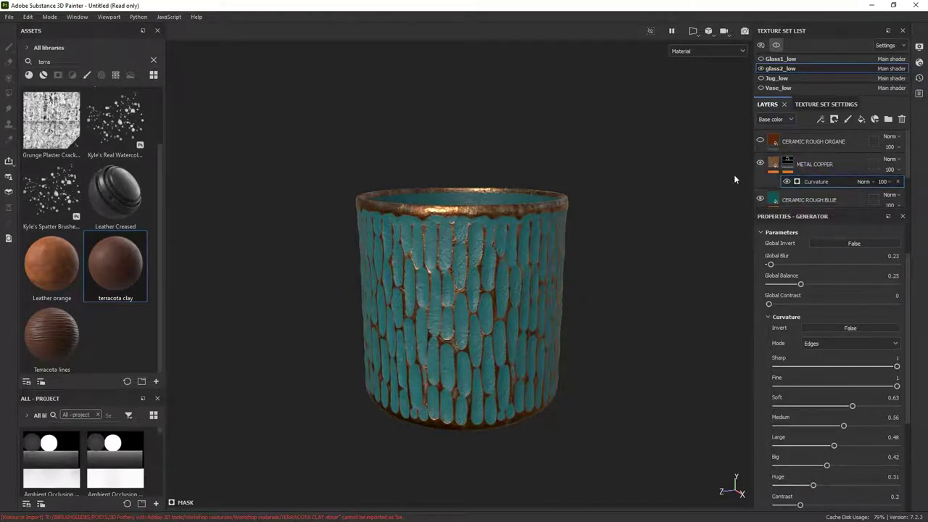
left_click_drag(599, 279, 585, 262, "alt")
right_click_drag(603, 251, 557, 255, "alt")
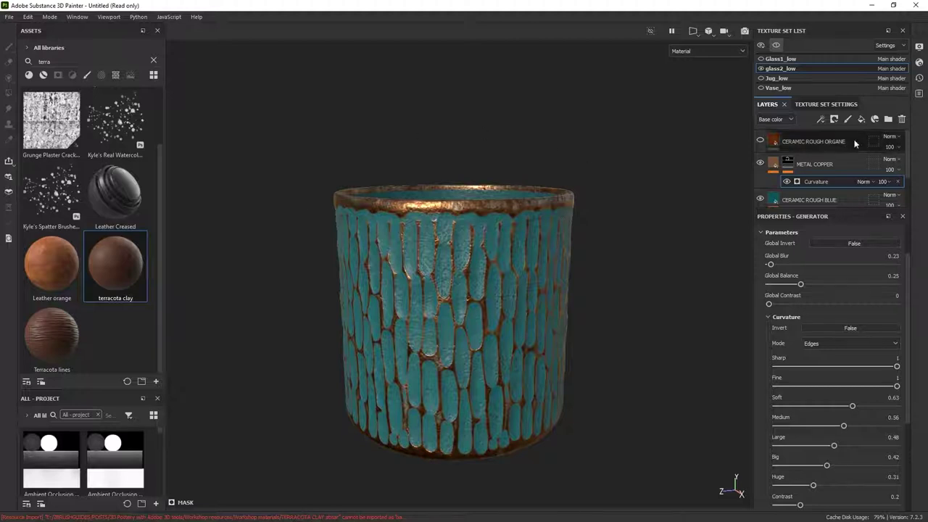
Enlarge the layer stack area and add a fill above the Curvature generator in METAL COPPER's mask
left_click_drag(829, 208, 829, 290)
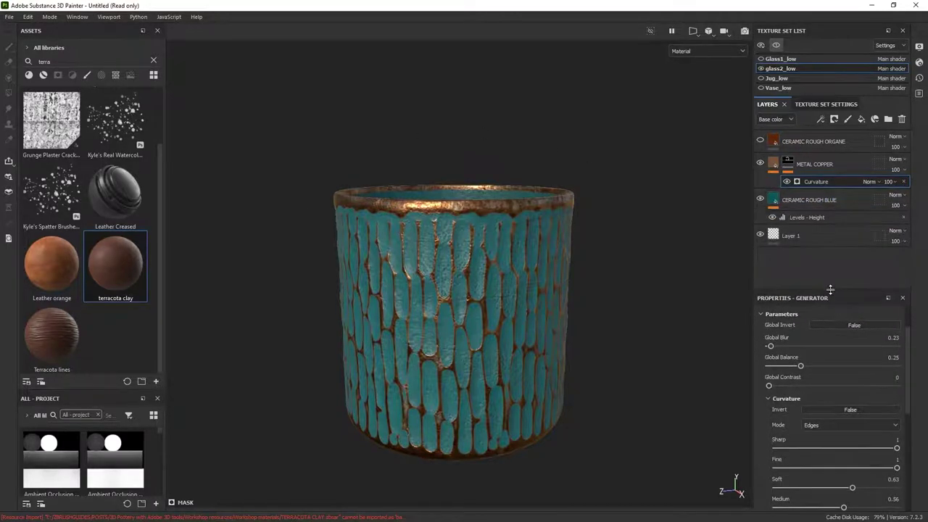
left_click(819, 120)
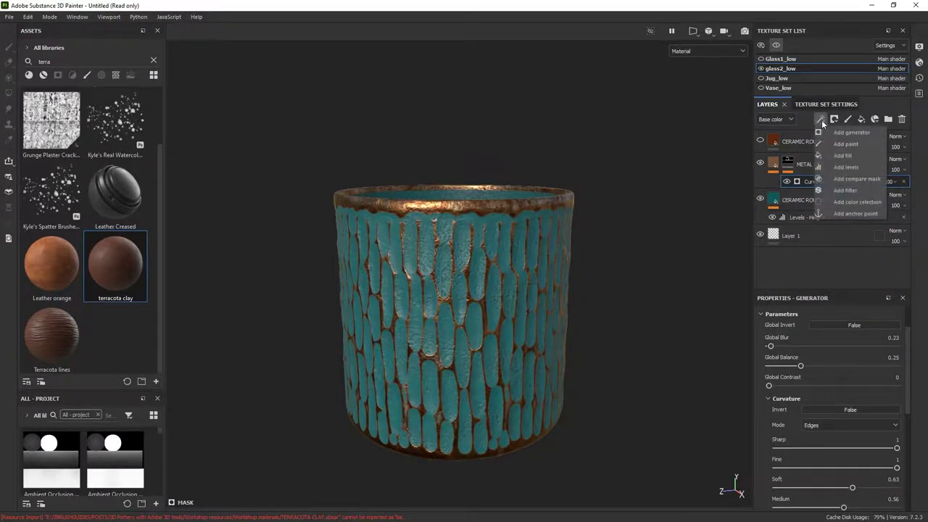
left_click(841, 156)
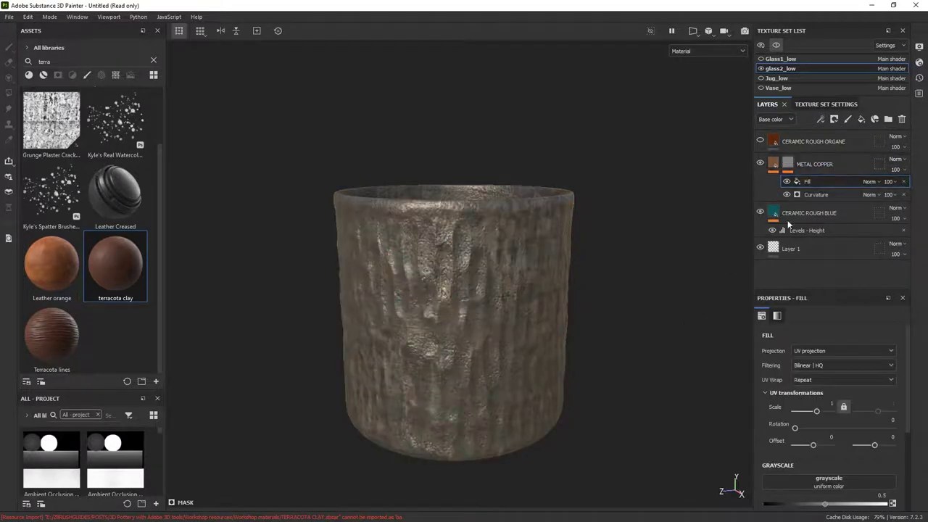
Search the texture assets for "proced" and assign Grunge Concrete as the grayscale of the mask's fill
left_click(116, 74)
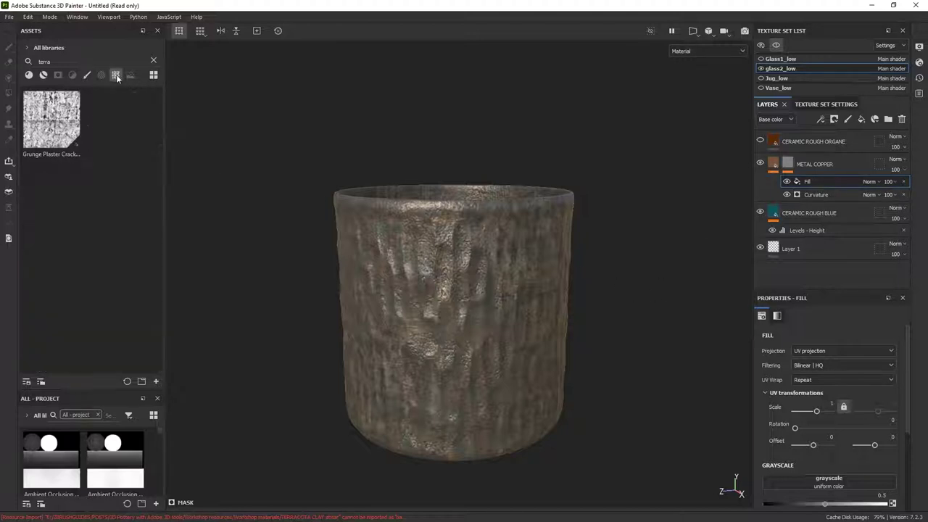
left_click(154, 62)
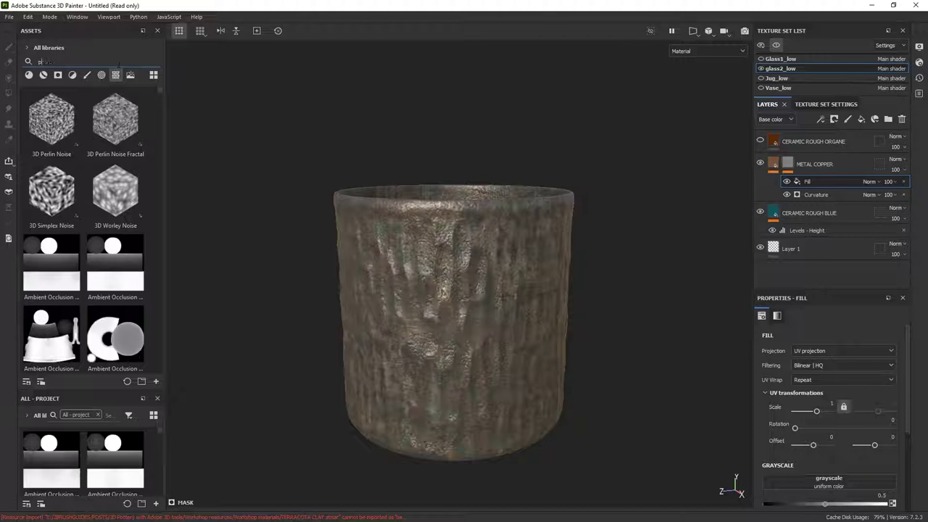
type("proce")
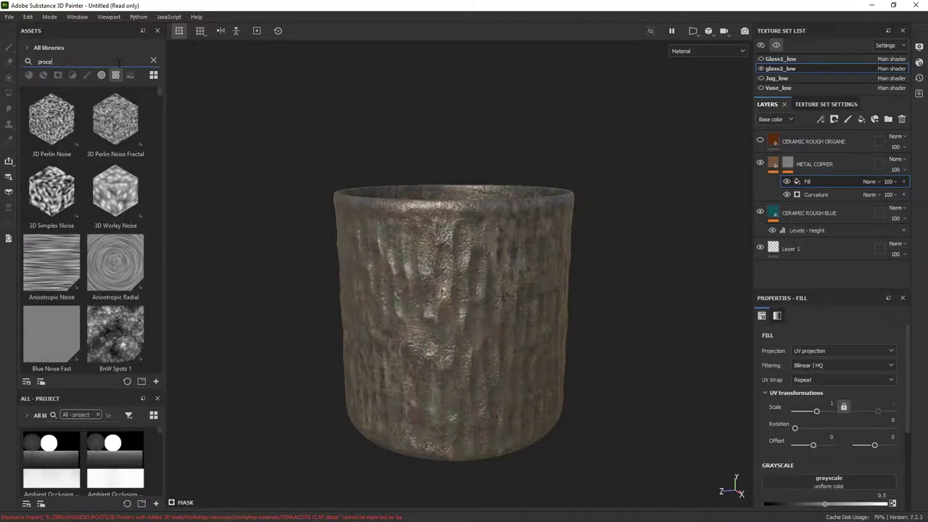
type("d")
scroll(106, 171, "down", 5)
scroll(106, 181, "down", 10)
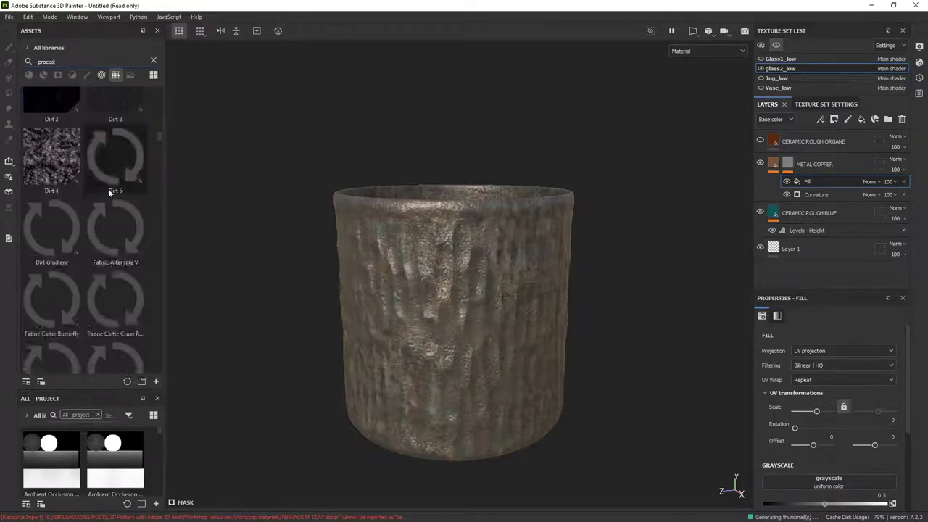
scroll(105, 185, "down", 8)
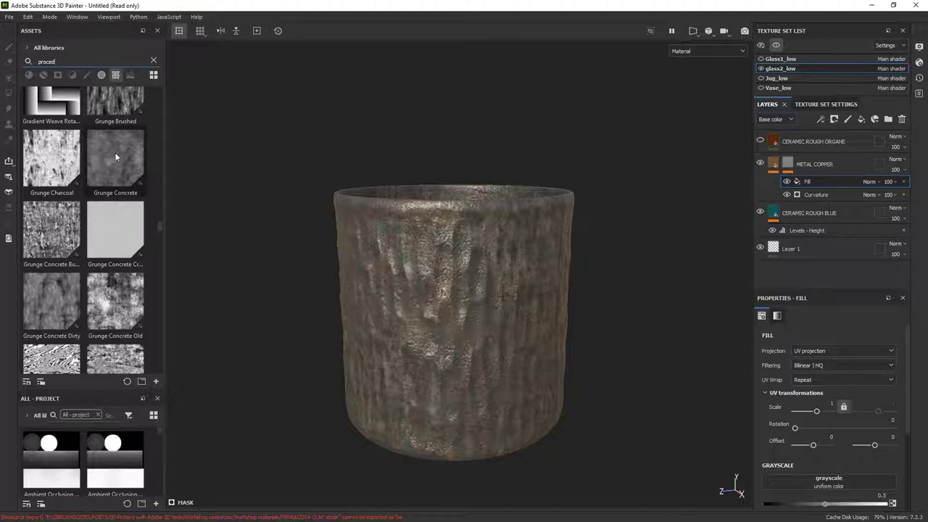
scroll(815, 351, "down", 1)
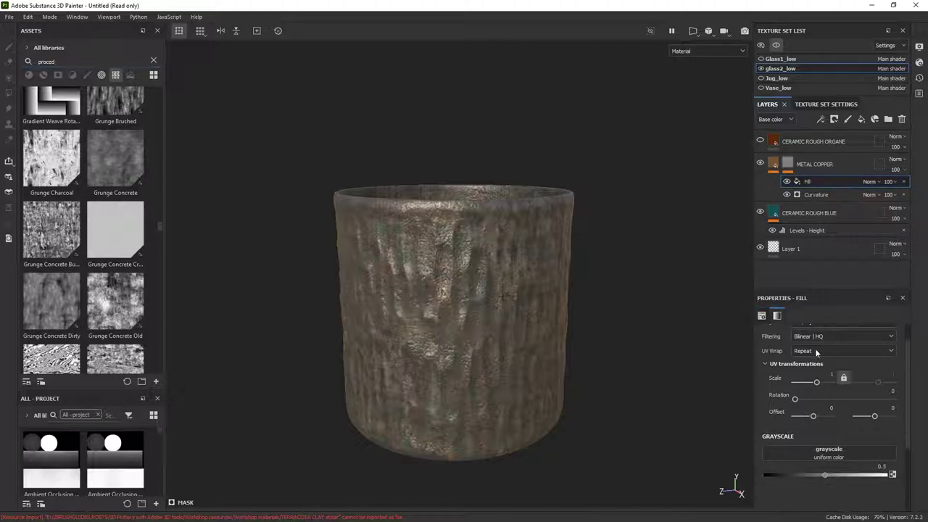
left_click_drag(105, 155, 833, 453)
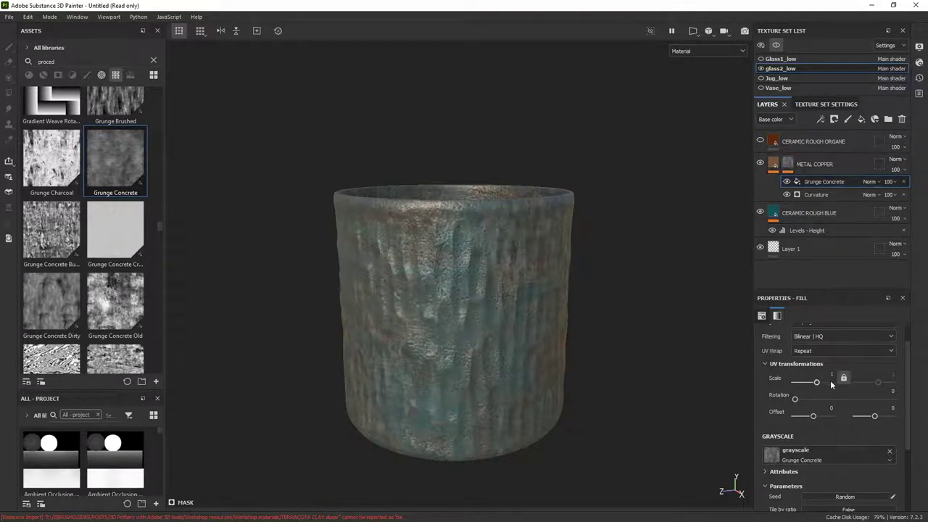
Set the Grunge Concrete fill's Balance to 0.66 and its Contrast to 0.72
scroll(814, 362, "down", 5)
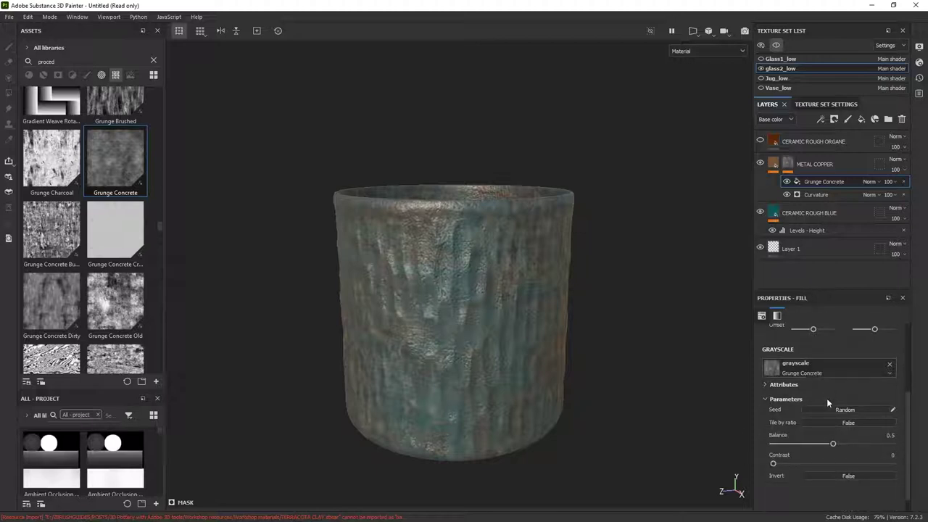
left_click_drag(833, 427, 839, 427)
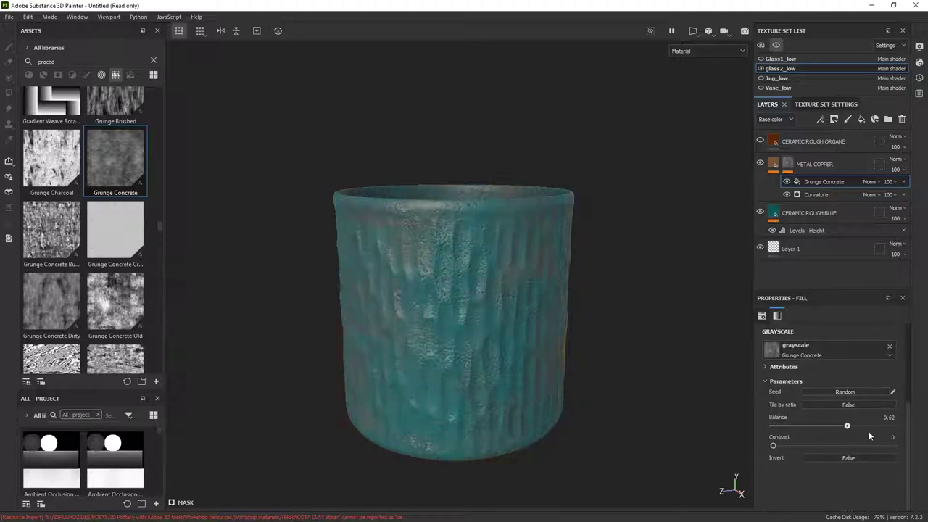
left_click_drag(857, 430, 858, 430)
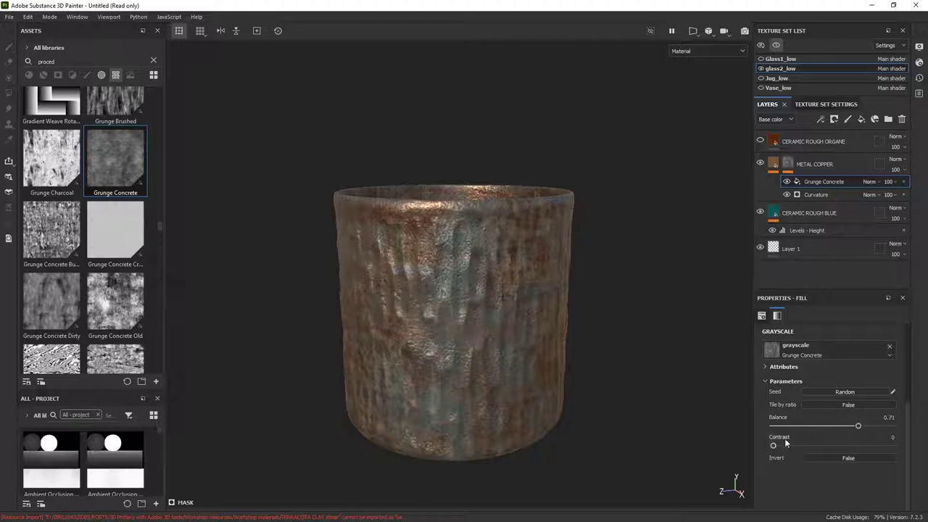
left_click_drag(772, 445, 846, 427)
mouse_move(582, 328)
left_mouse_down("alt")
mouse_move(553, 288)
mouse_move(585, 290)
mouse_move(570, 305)
mouse_move(590, 330)
mouse_move(589, 312)
left_mouse_up("alt")
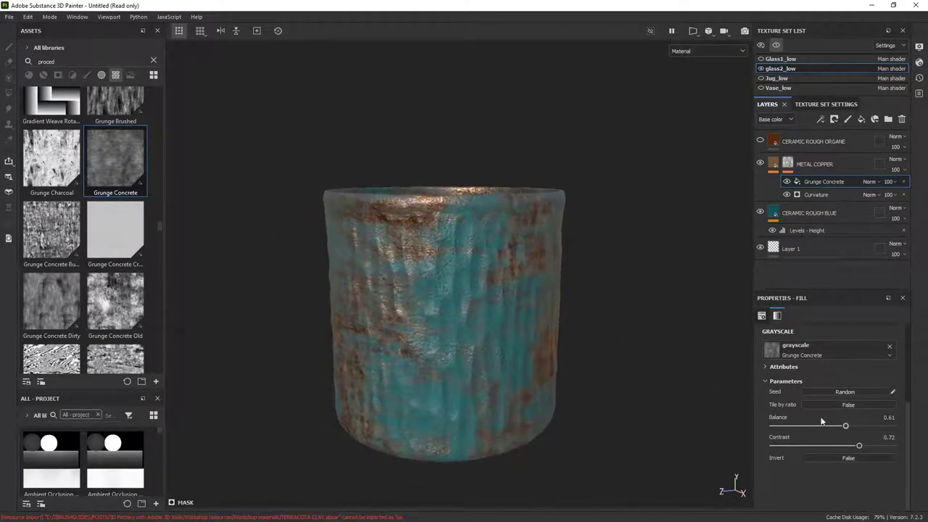
left_click_drag(845, 427, 852, 426)
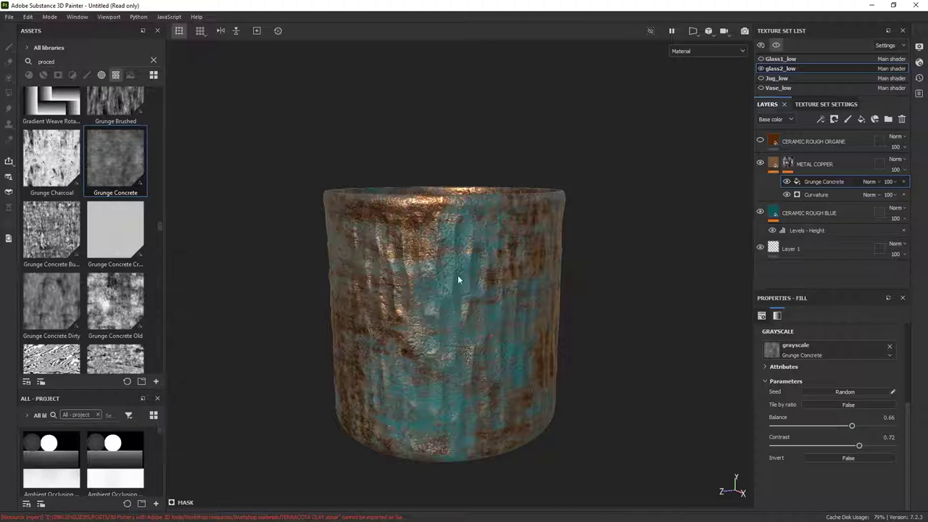
Rotate the Grunge Concrete fill's UV projection to 90 and set its Balance to 0.62
scroll(841, 420, "up", 3)
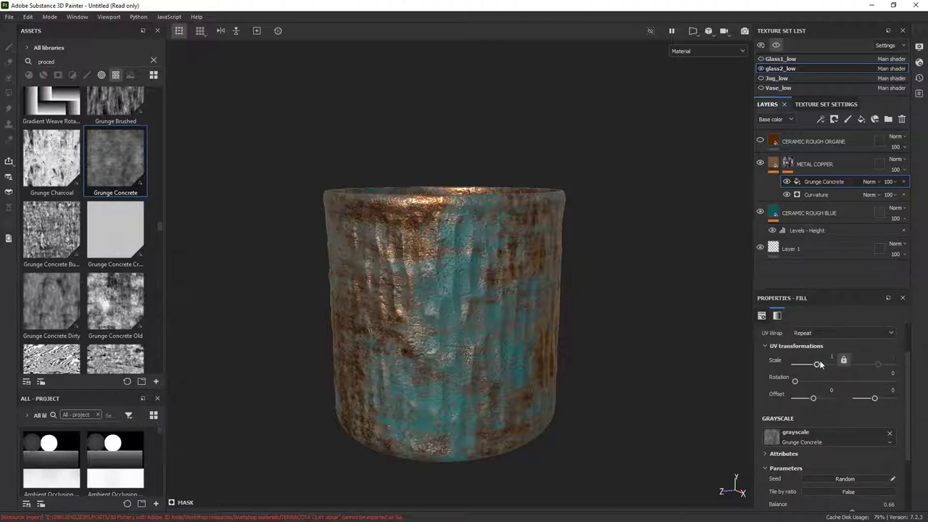
left_click(883, 379)
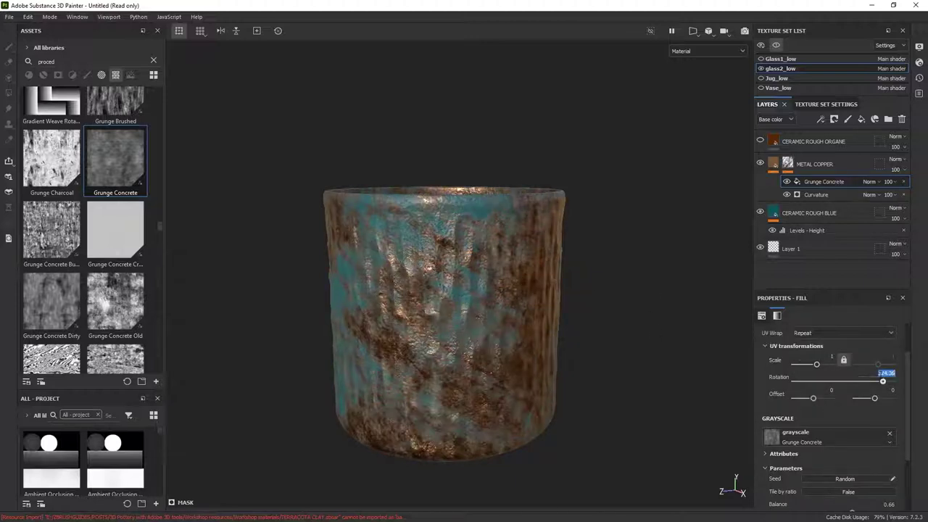
type("90")
key("Return")
scroll(818, 425, "down", 2)
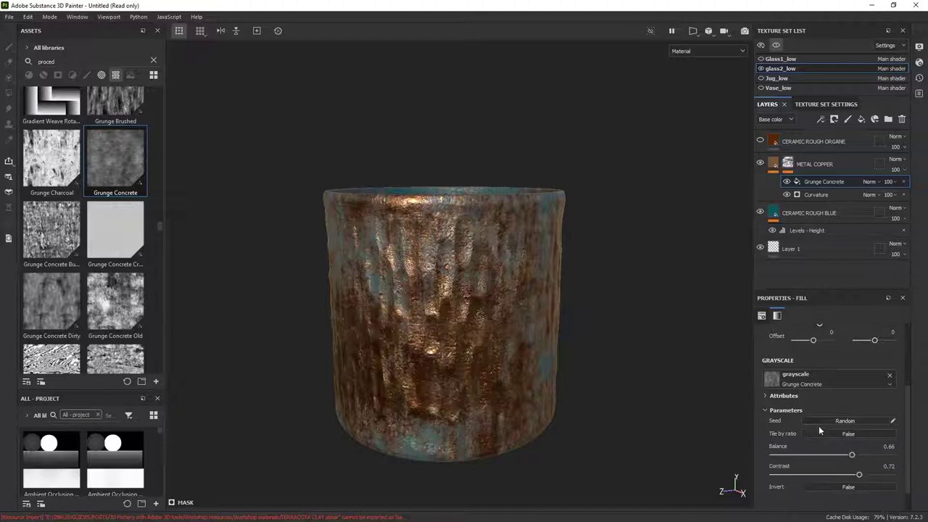
left_click_drag(850, 453, 847, 454)
right_click_drag(576, 346, 585, 347, "shift")
left_click_drag(585, 347, 568, 346, "alt")
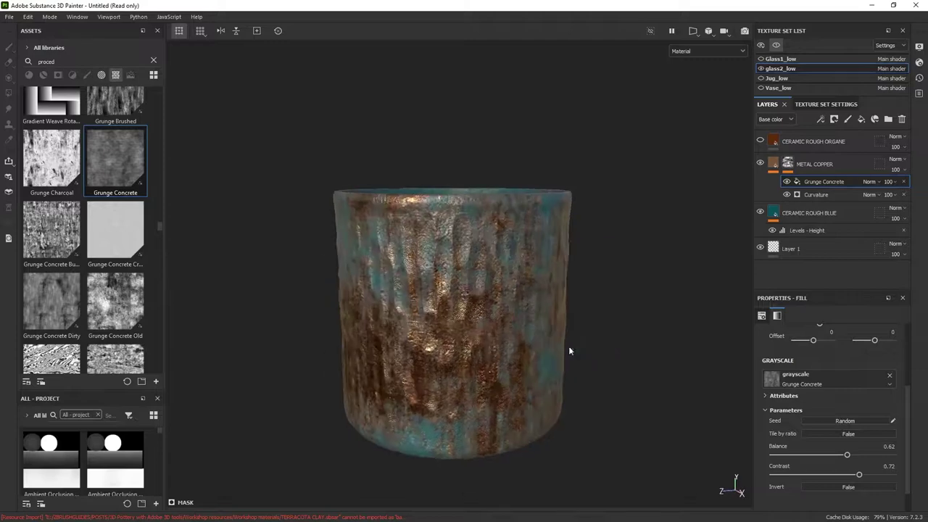
Toggle the Grunge Concrete fill off and on for comparison and set its blending mode to Subtract
left_click(786, 182)
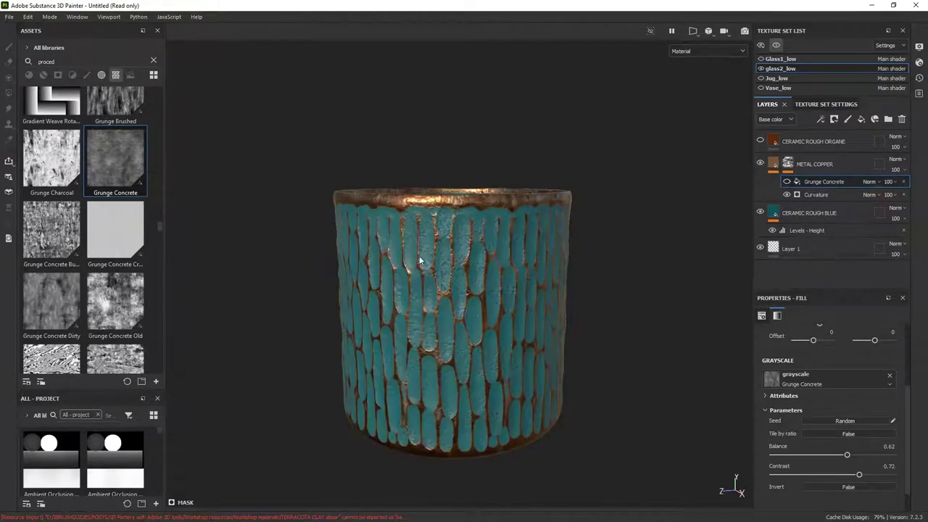
left_click(786, 182)
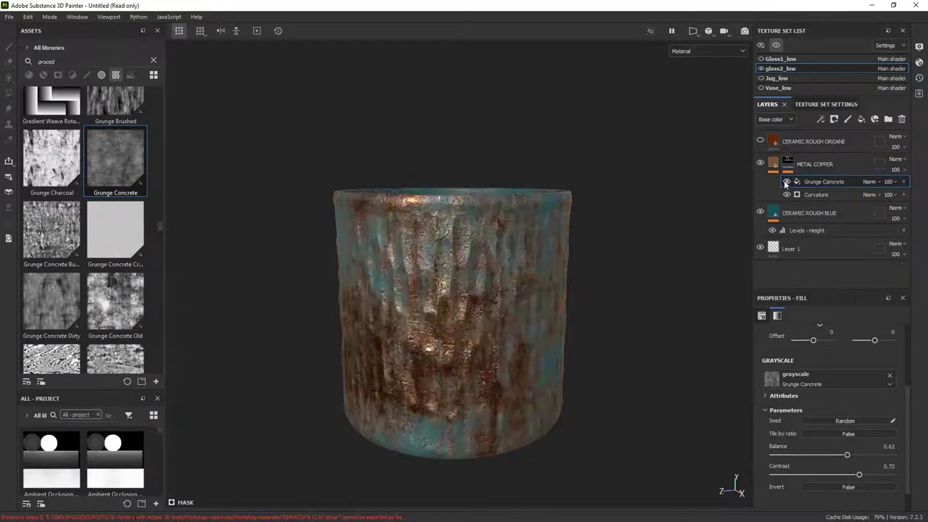
left_click(870, 182)
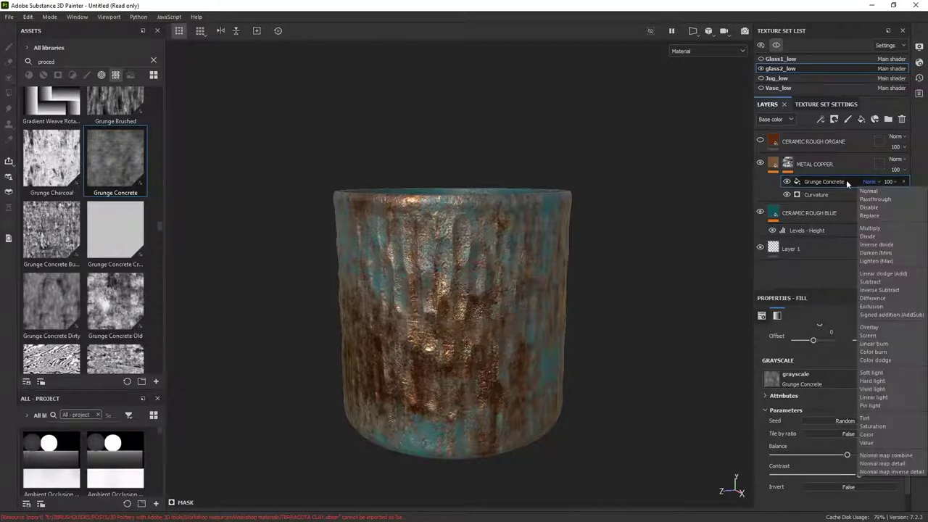
left_click(873, 283)
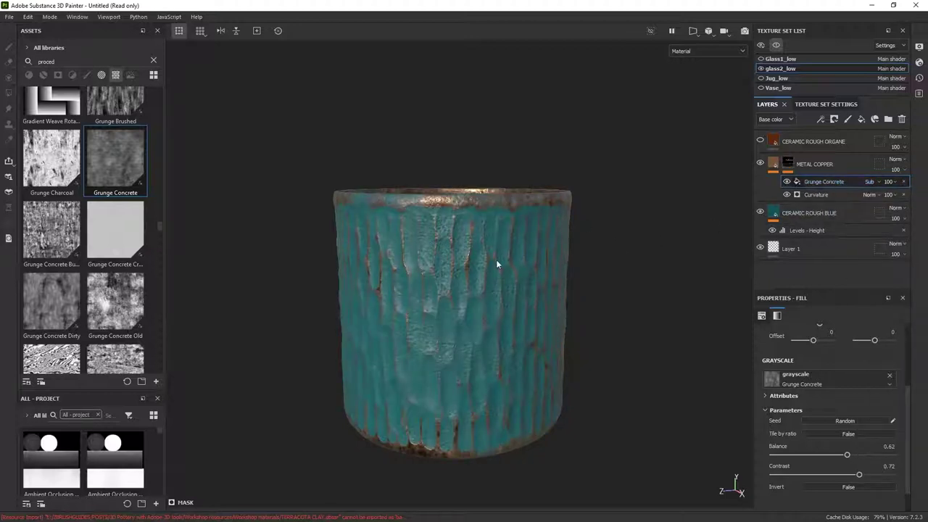
Compare the copper edges on the glass with the Grunge Concrete fill hidden and shown, from close up and under changed lighting
scroll(573, 282, "up", 3)
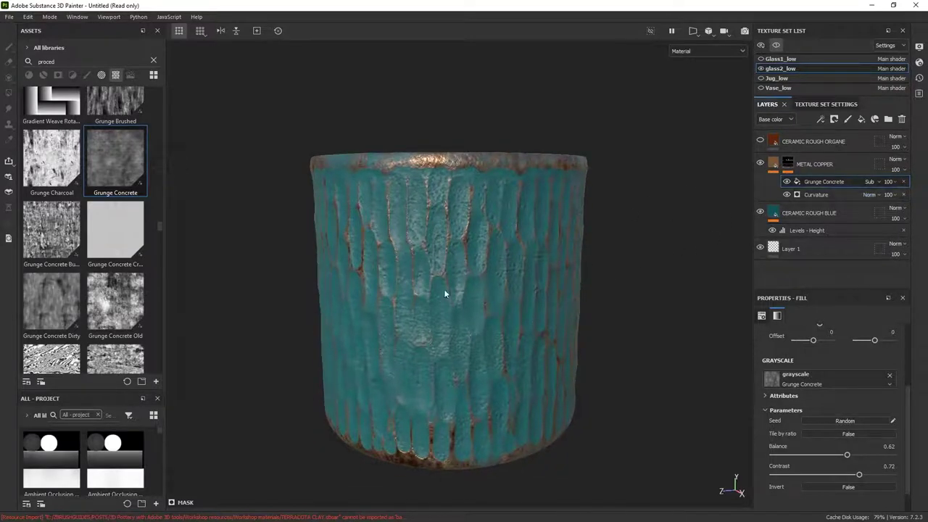
left_click(787, 182)
left_click(786, 182)
mouse_move(514, 272)
left_mouse_down("alt")
mouse_move(503, 227)
mouse_move(499, 293)
left_mouse_up("alt")
right_click_drag(502, 254, 506, 256, "shift")
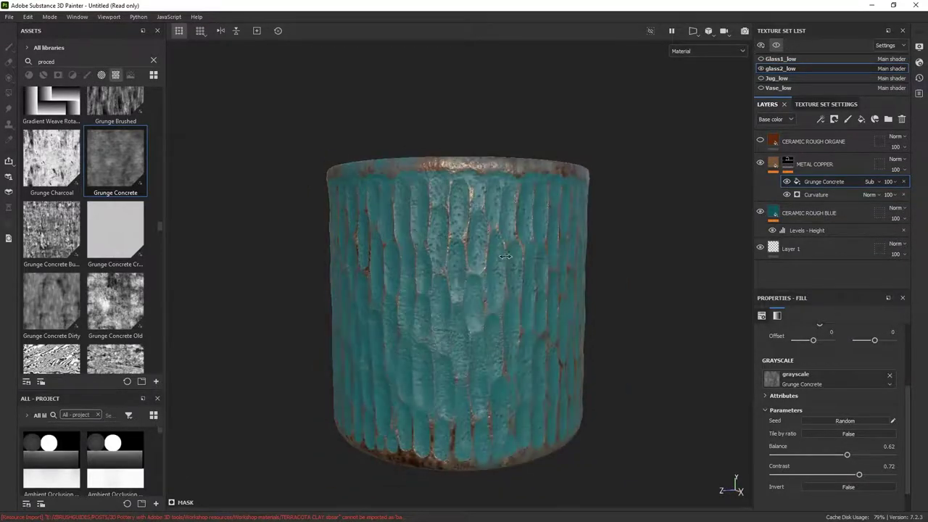
middle_click_drag(455, 253, 438, 252, "alt")
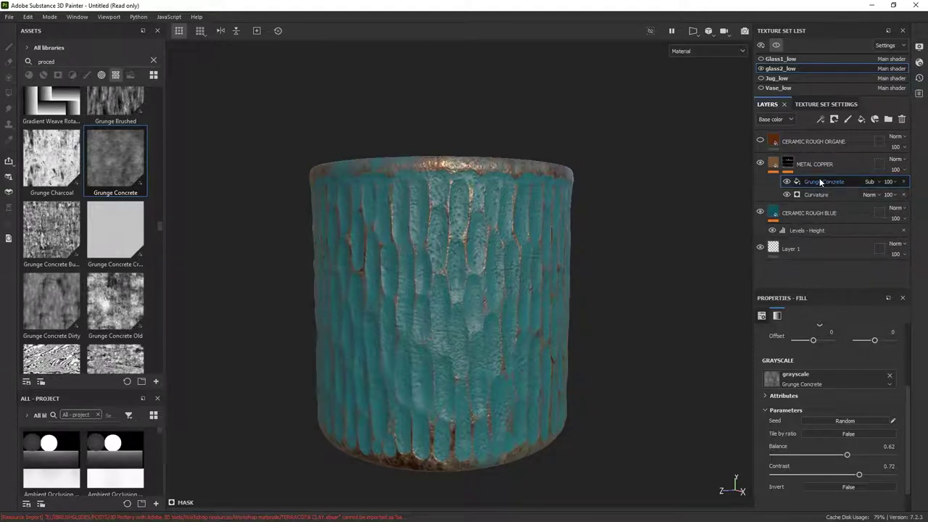
Set the subtracted Grunge Concrete fill's Balance to 0.57 and its Contrast to 0.87
left_click(812, 421)
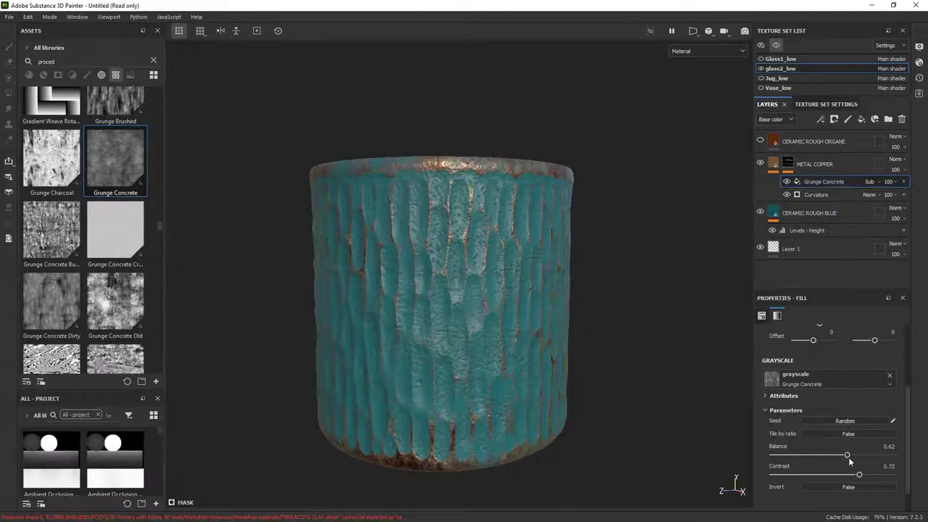
left_click_drag(849, 455, 890, 475)
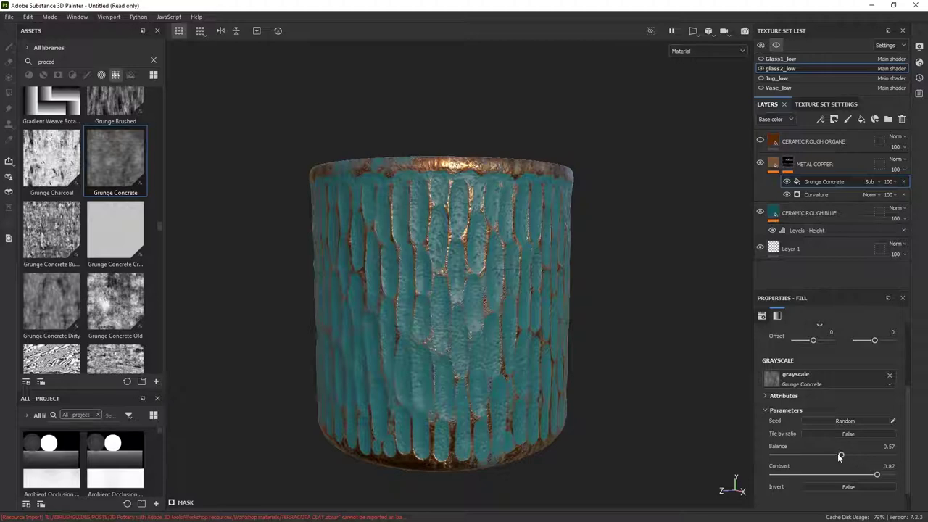
mouse_move(839, 456)
left_mouse_down()
mouse_move(827, 455)
mouse_move(841, 454)
left_mouse_up()
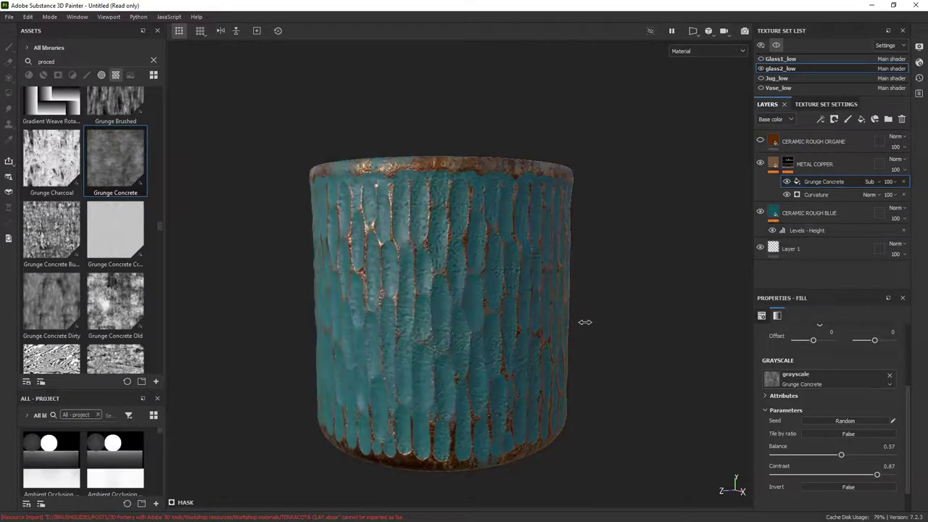
Inspect the glass's copper edges from several angles and compare them with the Grunge Concrete fill hidden and shown
left_click_drag(585, 322, 493, 289, "alt")
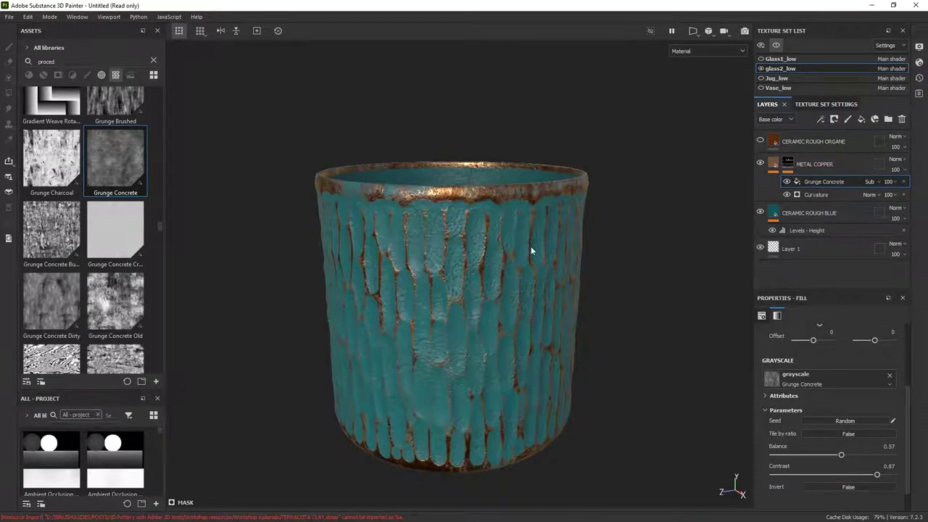
left_click_drag(531, 245, 525, 214, "alt")
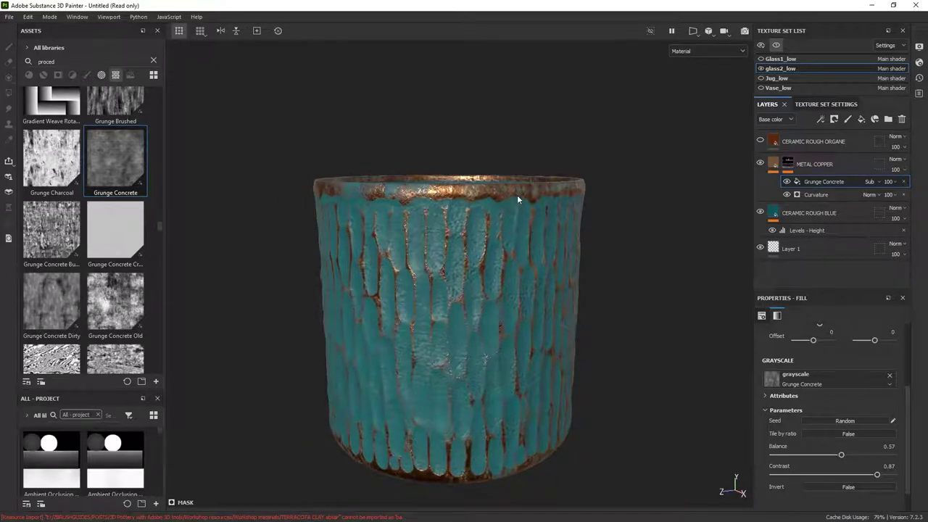
left_click_drag(328, 187, 538, 196, "alt")
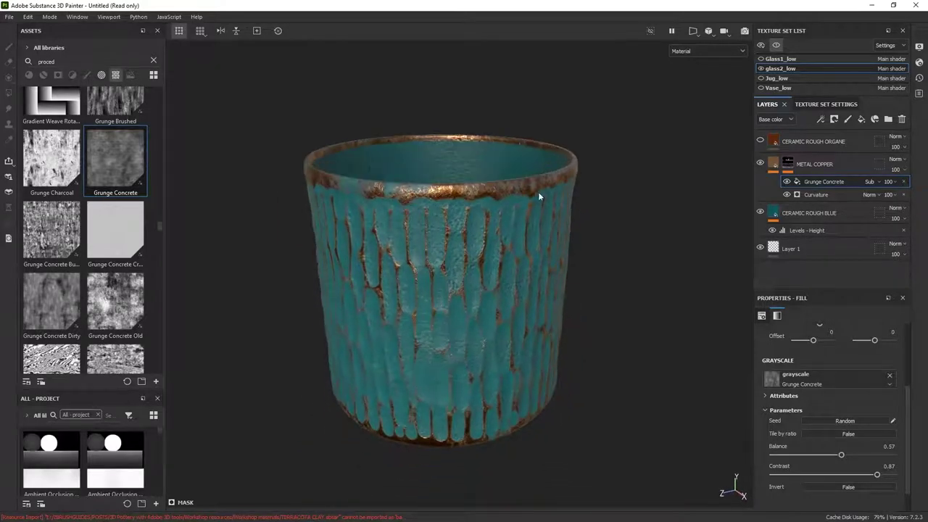
left_click_drag(478, 186, 539, 274, "alt")
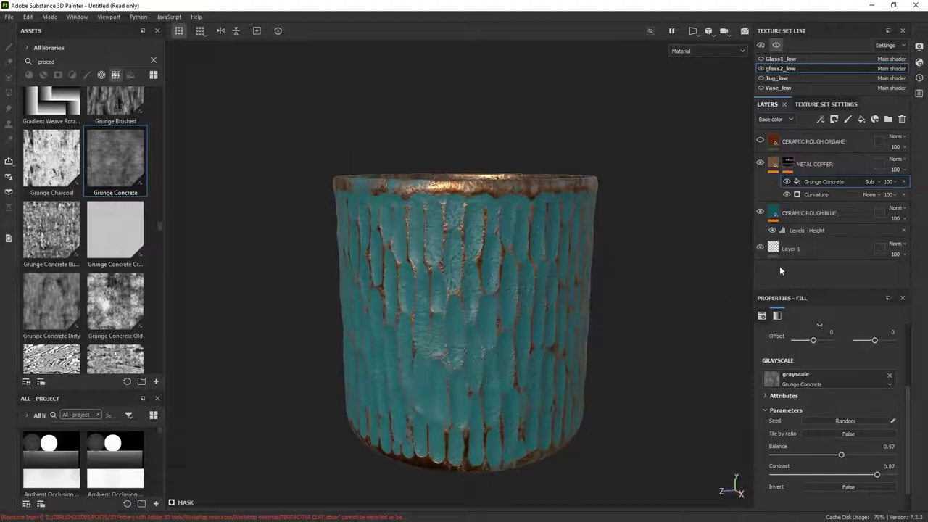
left_click(787, 182)
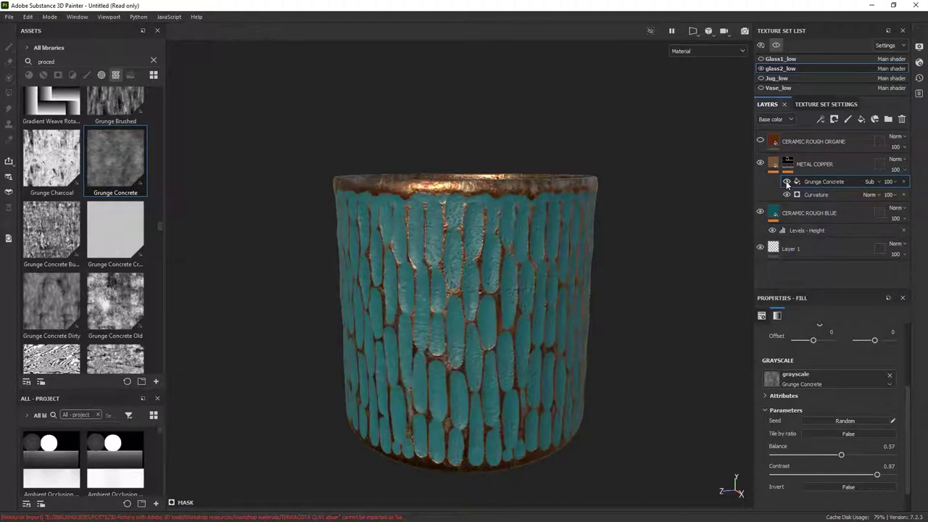
left_click(787, 182)
left_click(787, 182)
left_click(786, 182)
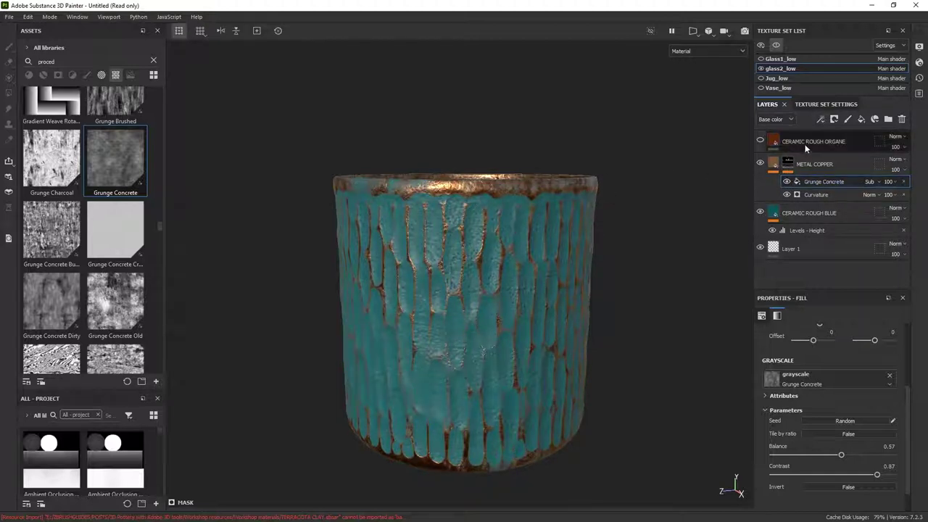
Add a paint effect on top of the METAL COPPER mask stack and choose the Cement 2 brush
left_click(821, 119)
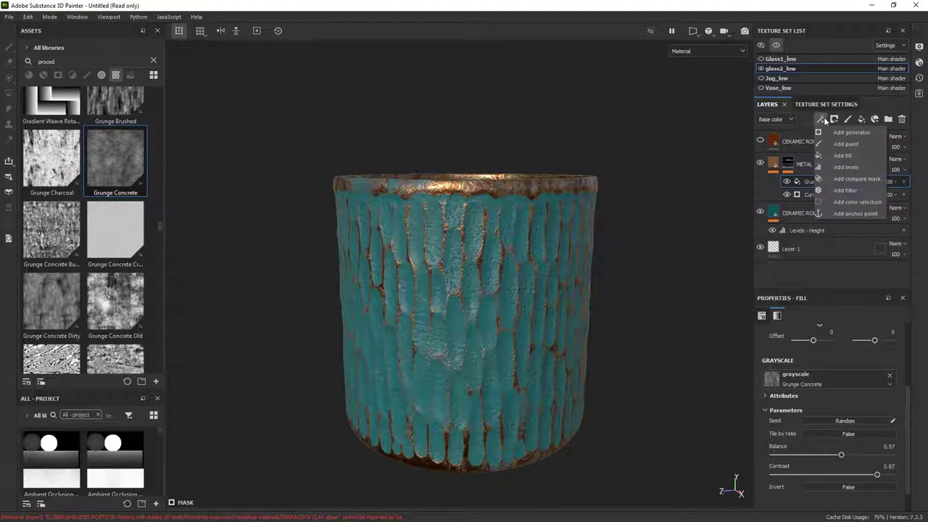
left_click(853, 144)
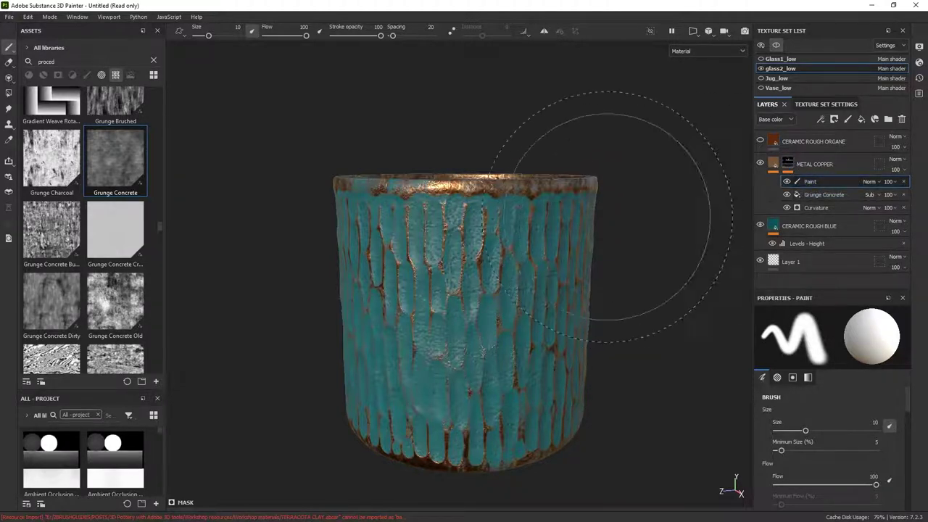
left_click(152, 61)
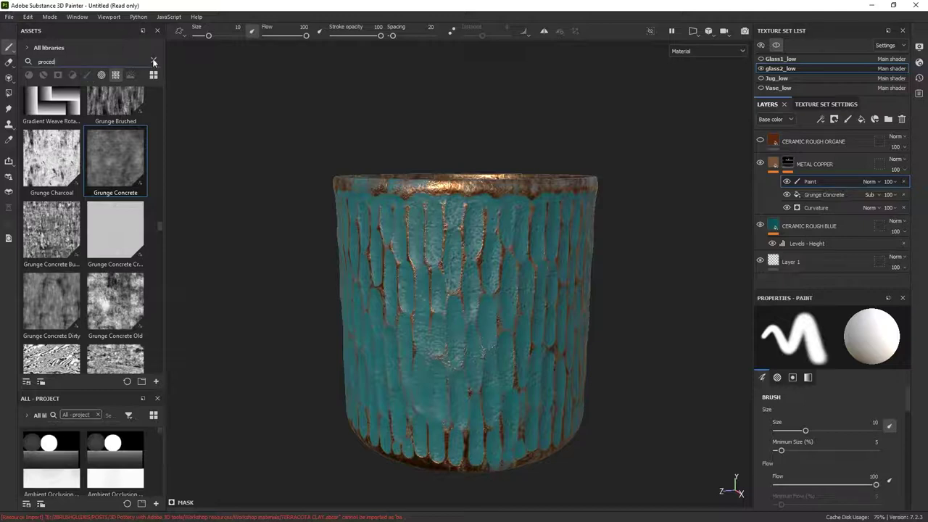
left_click(87, 75)
scroll(95, 183, "up", 10)
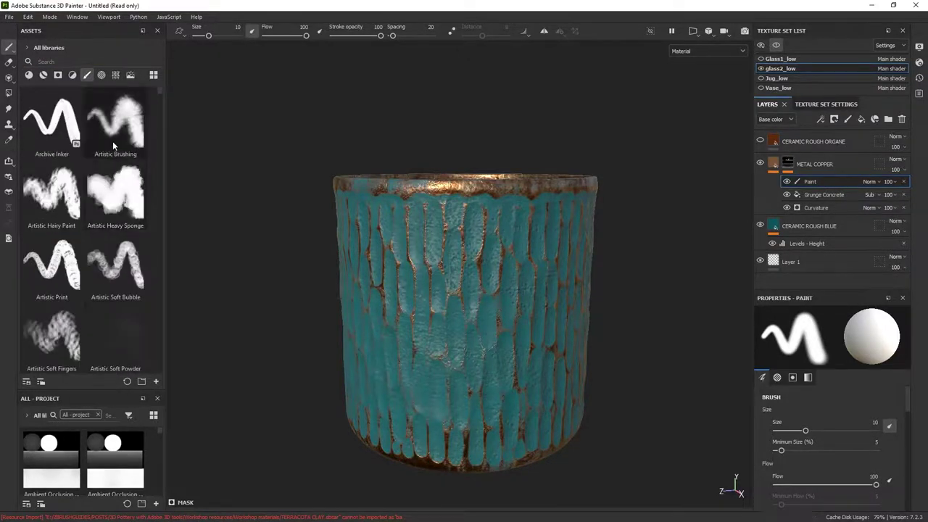
scroll(102, 203, "down", 8)
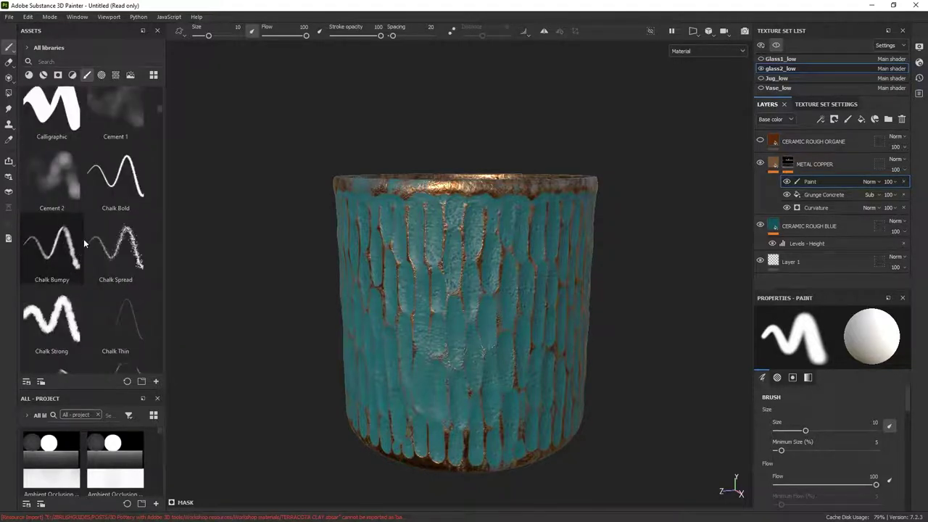
left_click(57, 178)
scroll(68, 197, "down", 5)
scroll(71, 199, "up", 5)
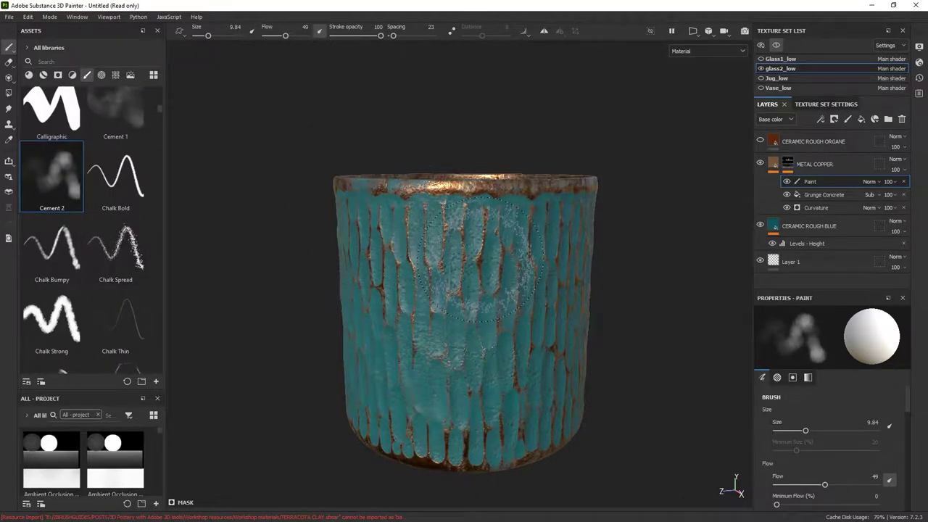
Paint copper into the mask along the glass's outer rim with the Cement 2 brush at size 1.89
mouse_move(486, 253)
right_mouse_down("ctrl")
mouse_move(451, 253)
mouse_move(476, 255)
right_mouse_up("ctrl")
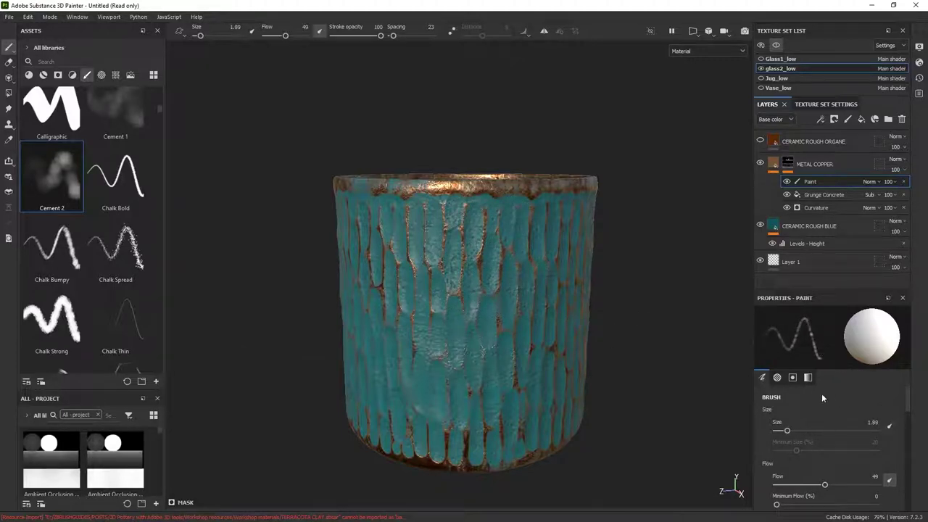
right_click_drag(406, 200, 508, 413, "alt")
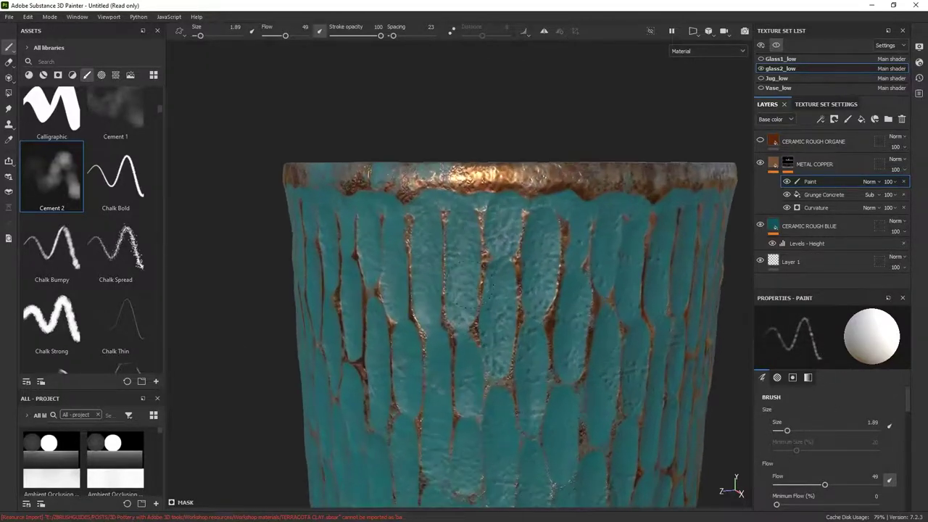
left_click_drag(475, 217, 504, 305, "alt")
left_click_drag(506, 270, 335, 255)
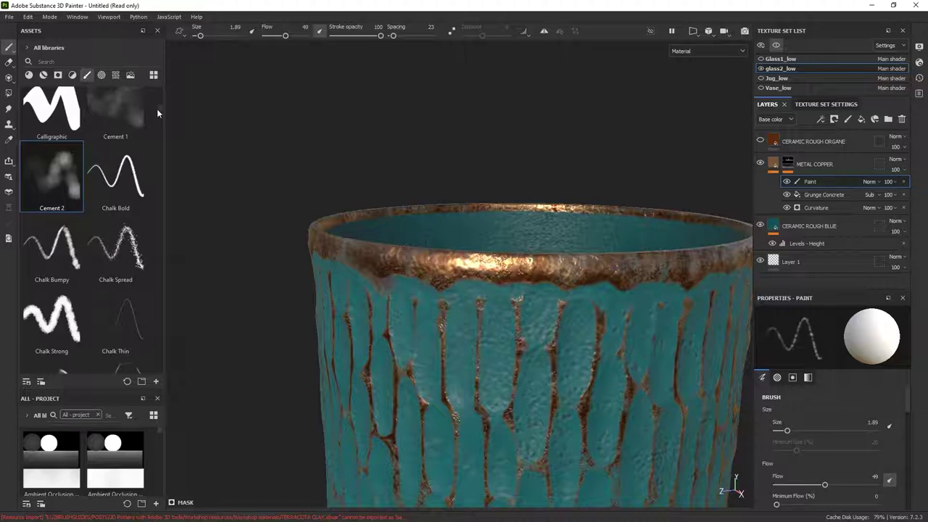
Paint rough copper streaks just below the glass's rim with the Charcoal Ramp brush at size 1.64
left_click_drag(157, 110, 160, 119)
scroll(158, 120, "down", 5)
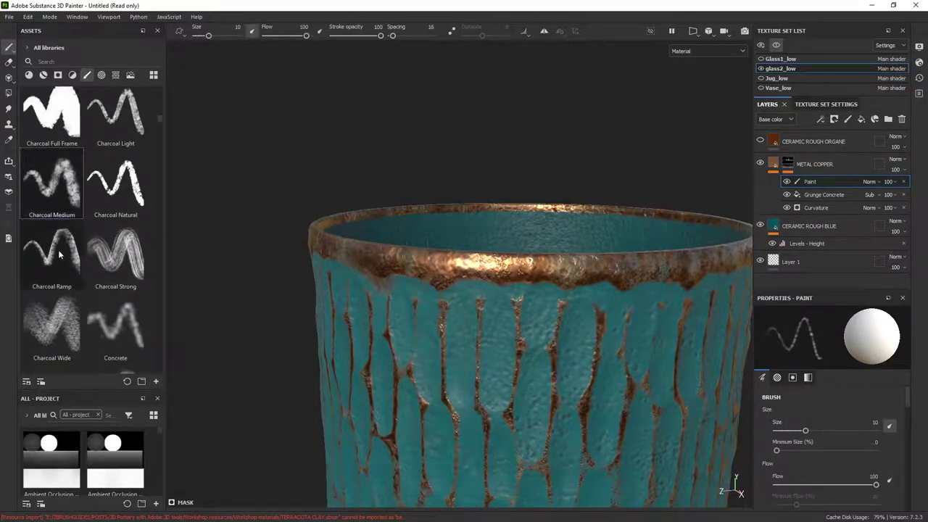
left_click(51, 258)
right_click_drag(458, 282, 441, 288, "ctrl")
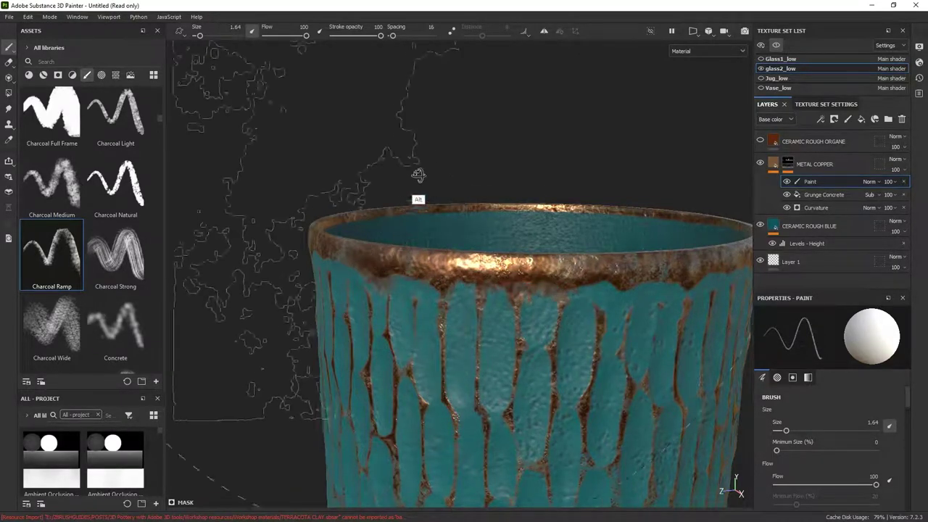
left_click_drag(418, 176, 474, 167, "alt")
mouse_move(406, 298)
left_mouse_down()
mouse_move(408, 280)
mouse_move(388, 278)
left_mouse_up()
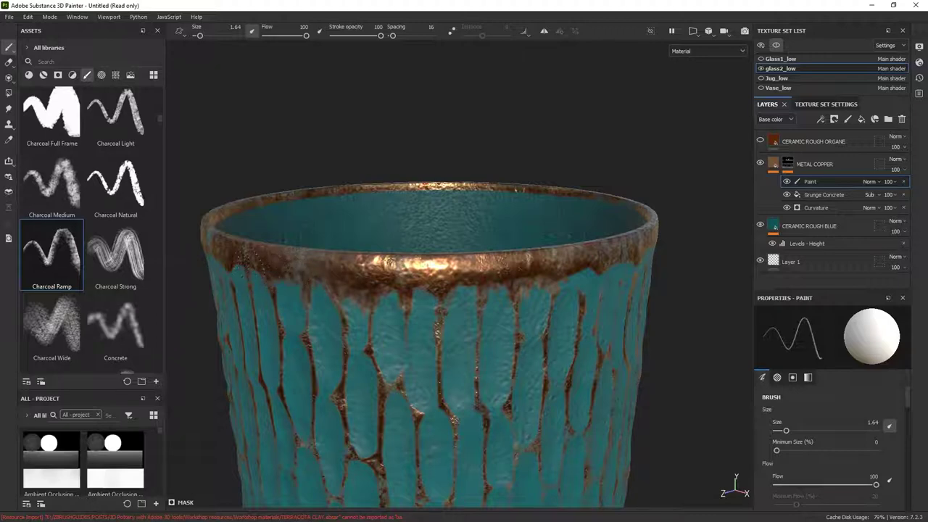
left_click_drag(563, 289, 453, 233, "alt")
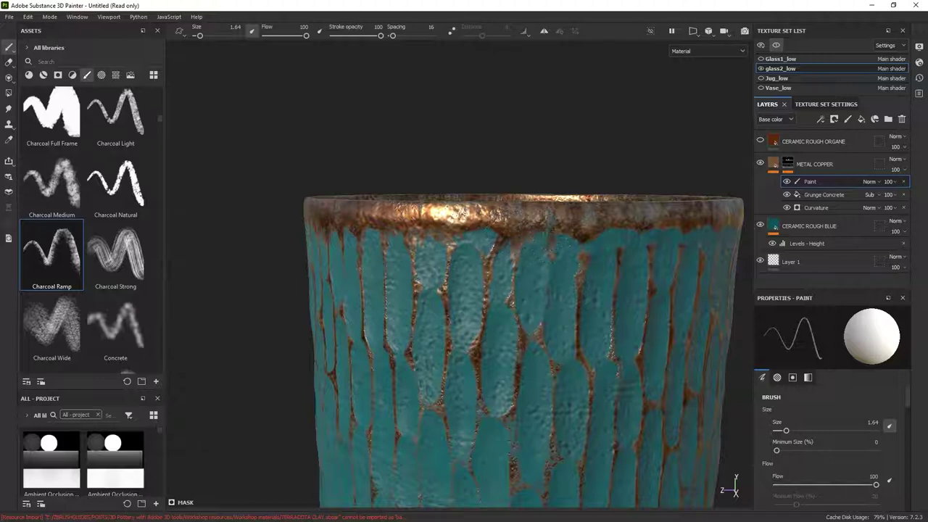
Display the METAL COPPER mask on its own and compare it with the Grunge Concrete and Paint effects hidden and shown
left_click(789, 163, "alt")
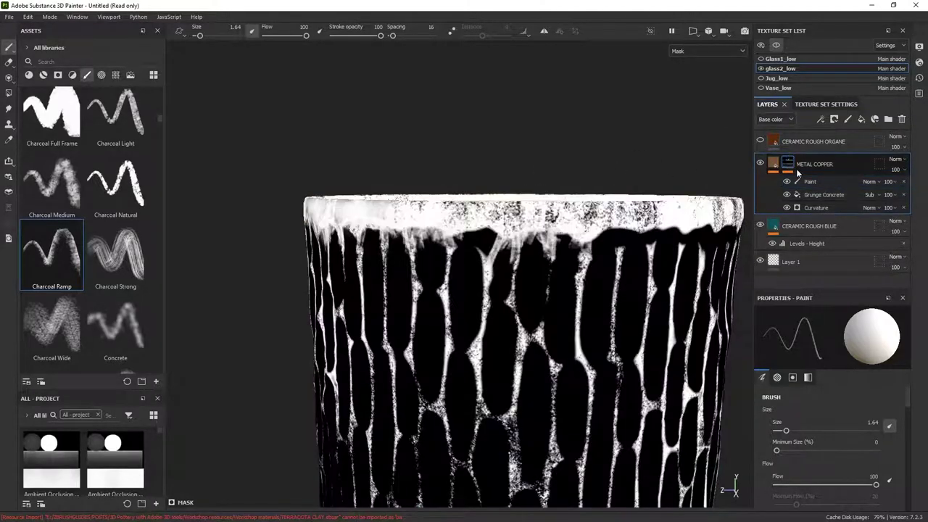
middle_click_drag(614, 353, 549, 268, "alt")
right_click_drag(549, 269, 538, 360, "alt")
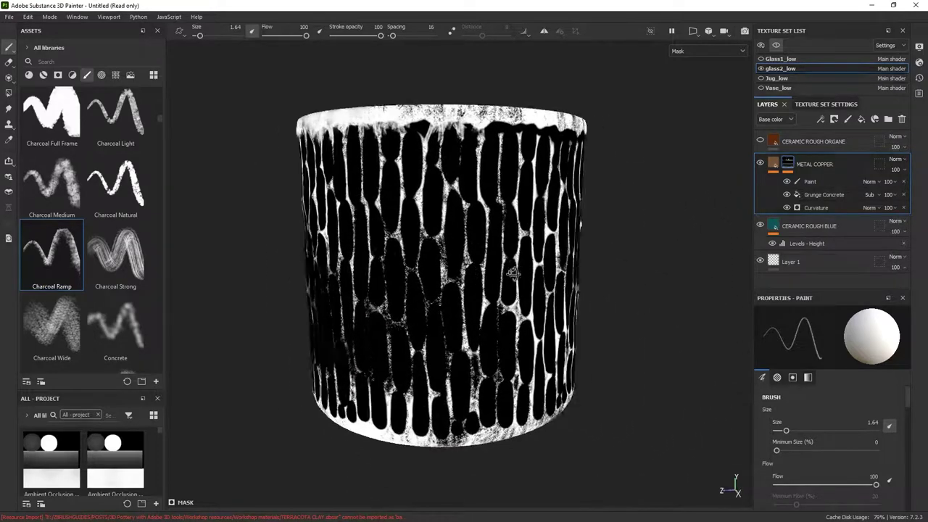
left_click(787, 194)
left_click_drag(610, 245, 627, 259, "alt")
right_click_drag(628, 259, 570, 182, "alt")
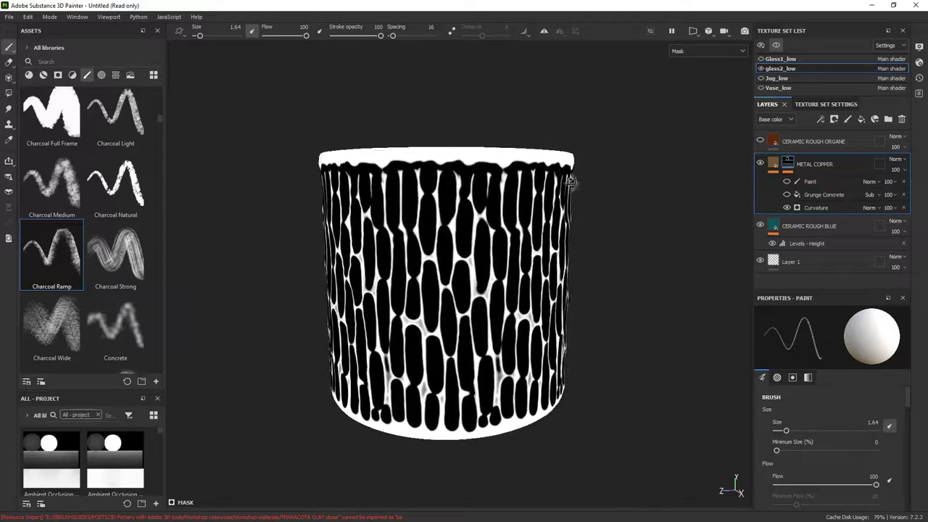
left_click(787, 194)
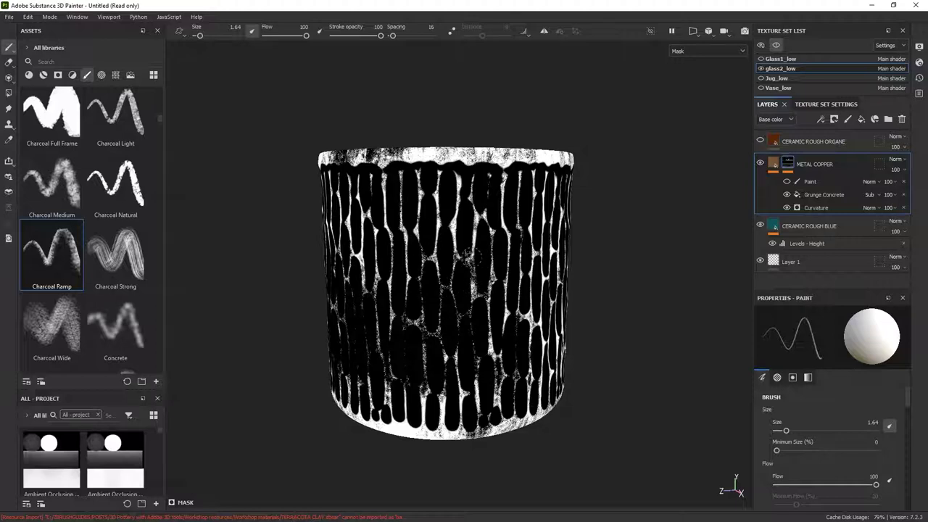
middle_click_drag(394, 300, 488, 289, "alt")
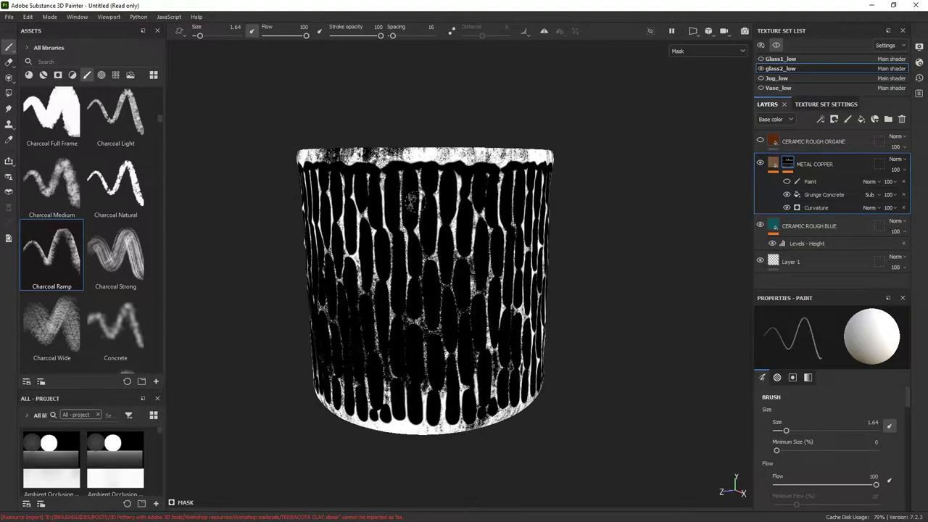
left_click(788, 182)
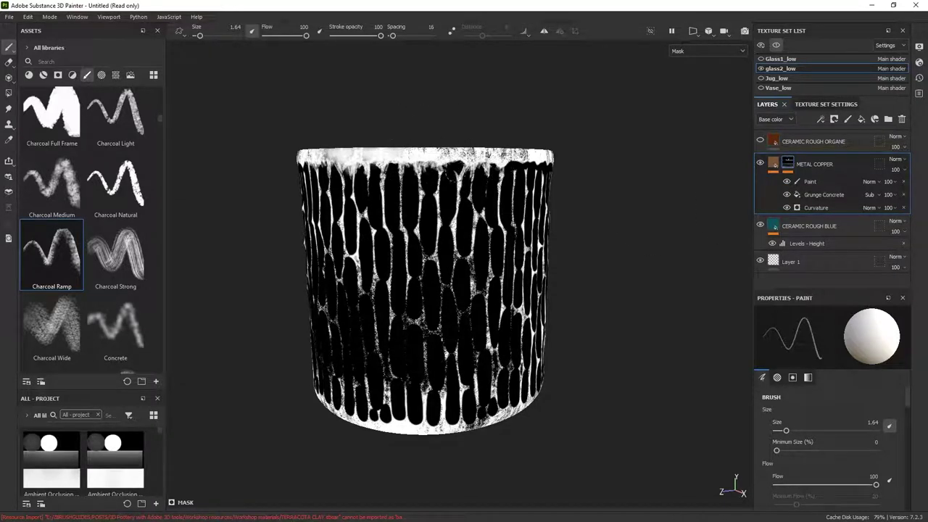
left_click(808, 182)
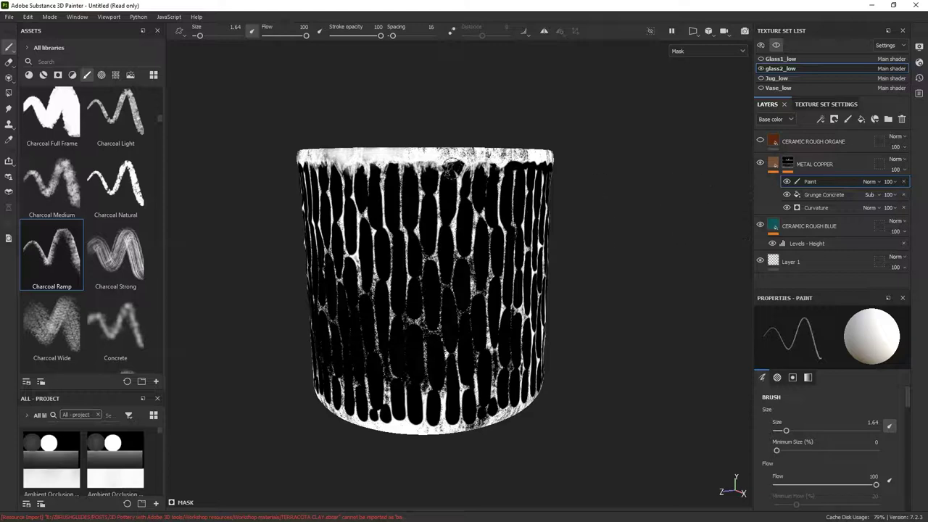
mouse_move(575, 140)
left_mouse_down("alt")
mouse_move(518, 149)
mouse_move(516, 162)
mouse_move(542, 167)
mouse_move(522, 161)
mouse_move(516, 175)
left_mouse_up("alt")
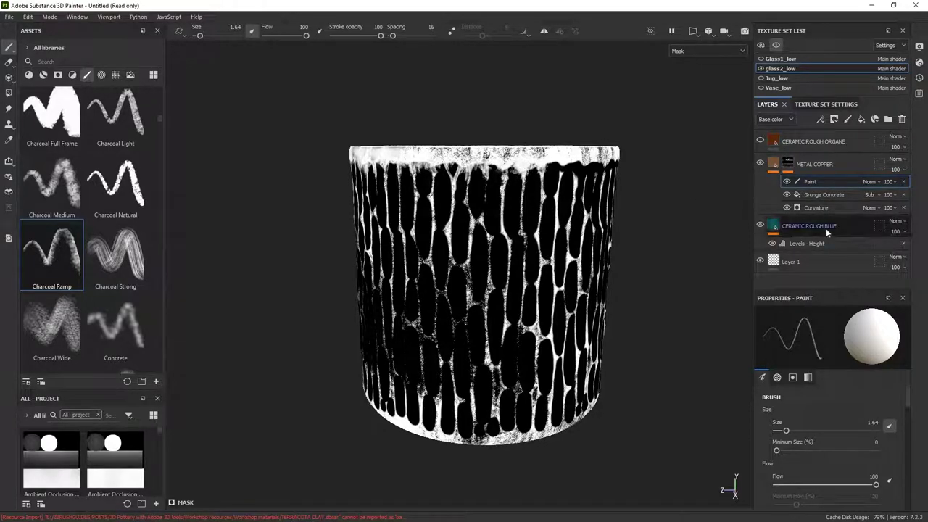
Return from the mask display to the full copper material and inspect the glass from around and farther away
left_click(774, 164)
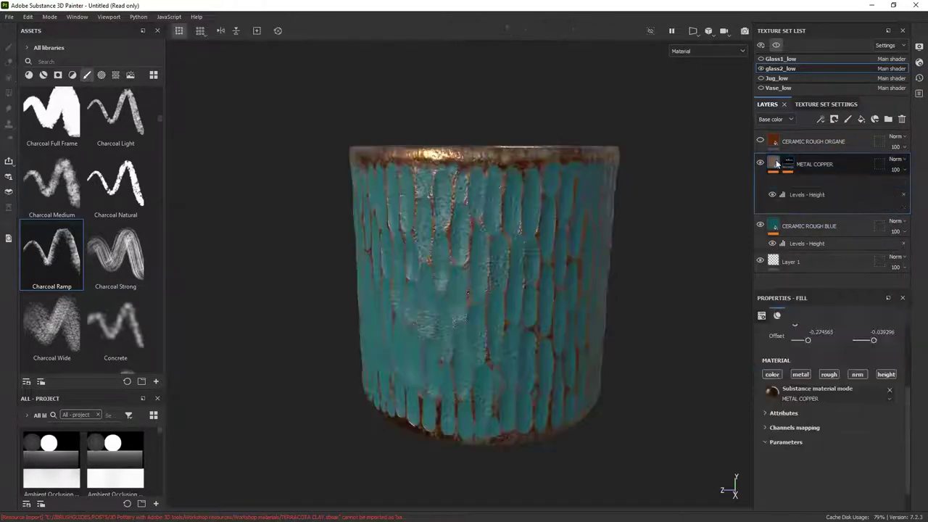
left_click_drag(609, 302, 392, 292, "alt")
left_click_drag(488, 308, 560, 310, "alt")
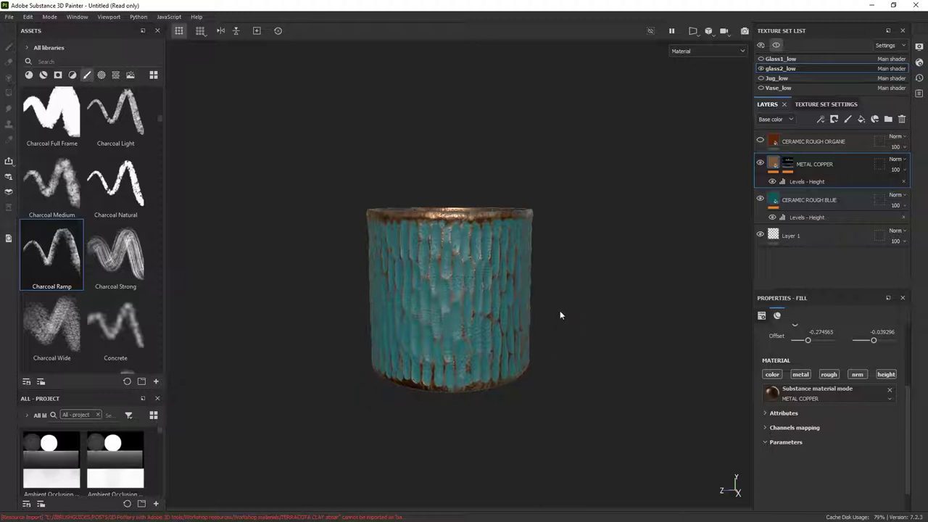
Compare the glass with the CERAMIC ROUGH ORGANE layer shown and hidden, and leave the layer shown
left_click(760, 141)
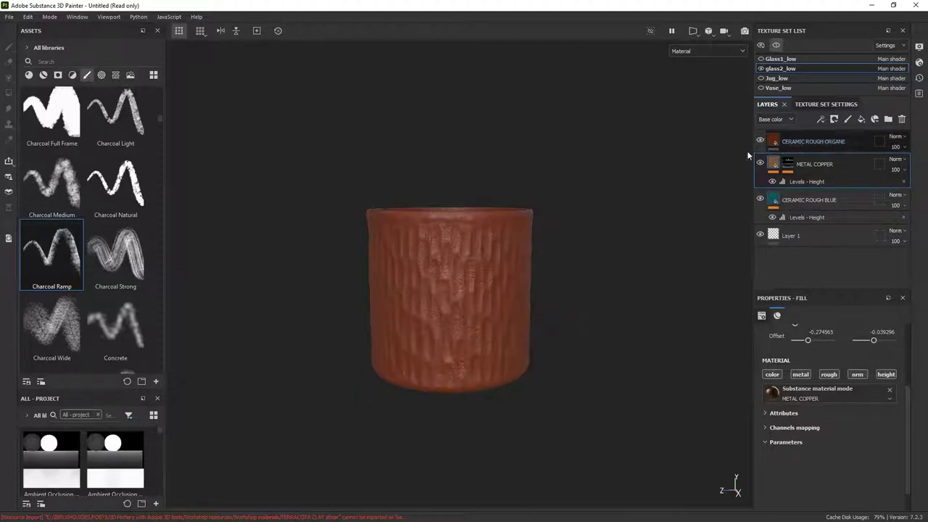
left_click_drag(747, 151, 606, 199, "alt")
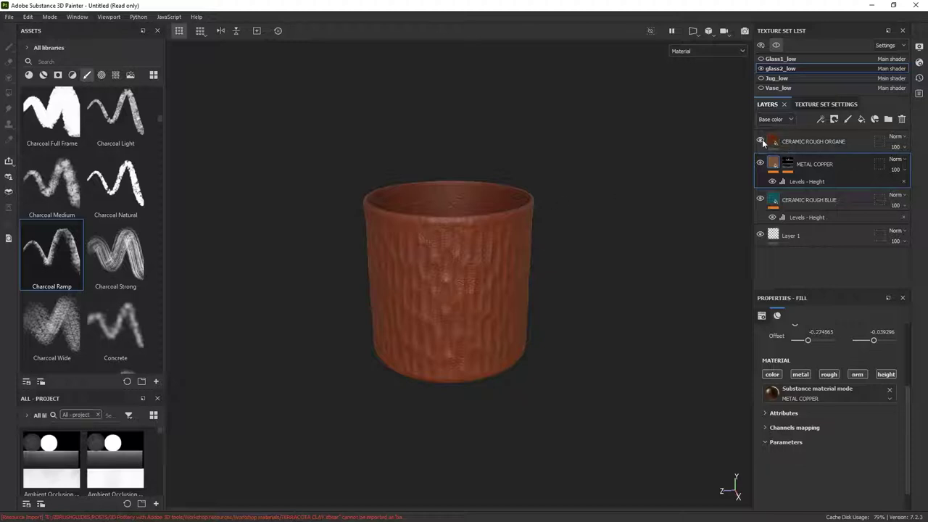
left_click(759, 141)
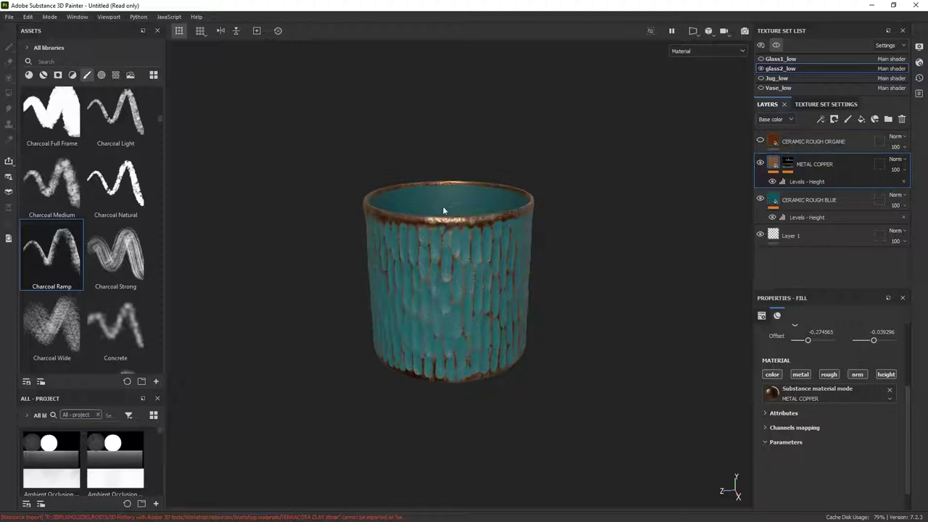
left_click(761, 141)
middle_click_drag(504, 208, 520, 253, "alt")
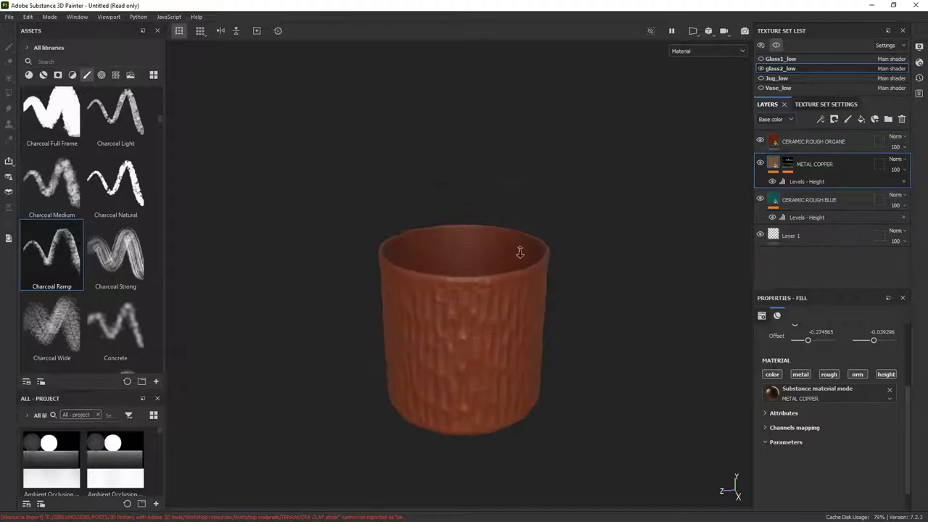
right_click_drag(520, 253, 573, 348, "alt")
middle_click_drag(573, 348, 551, 305, "alt")
Add a black mask to the CERAMIC ROUGH ORGANE layer
left_click(823, 141)
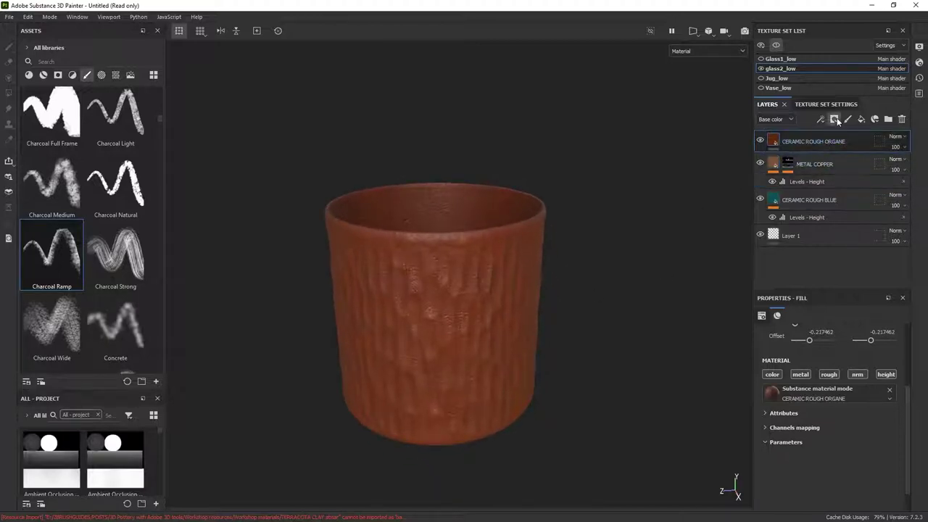
left_click(834, 119)
left_click(853, 144)
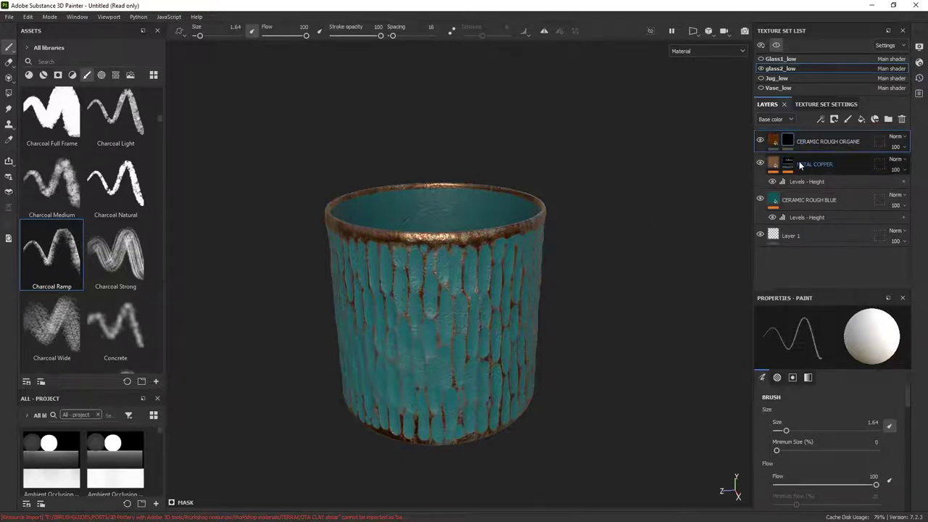
Add a Paint effect to the CERAMIC ROUGH ORGANE mask and show the 3D and 2D views side by side
left_click(820, 119)
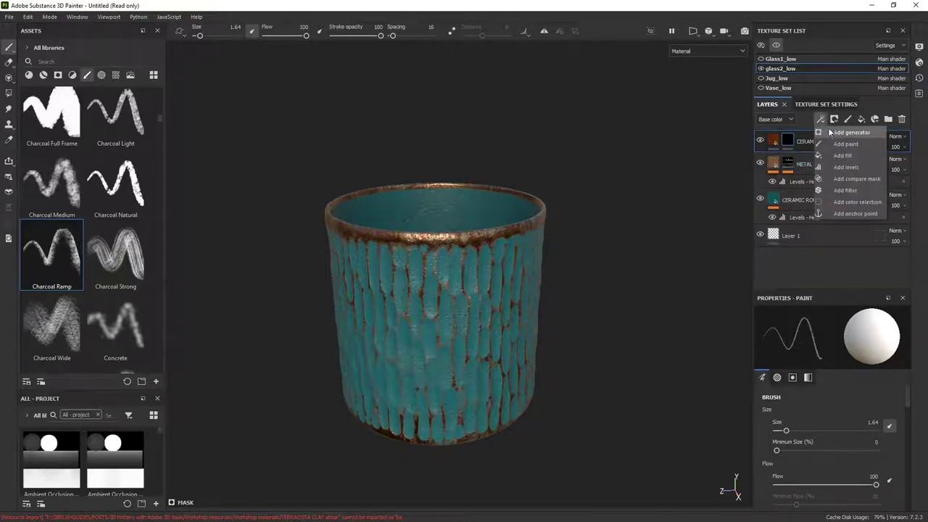
left_click(842, 145)
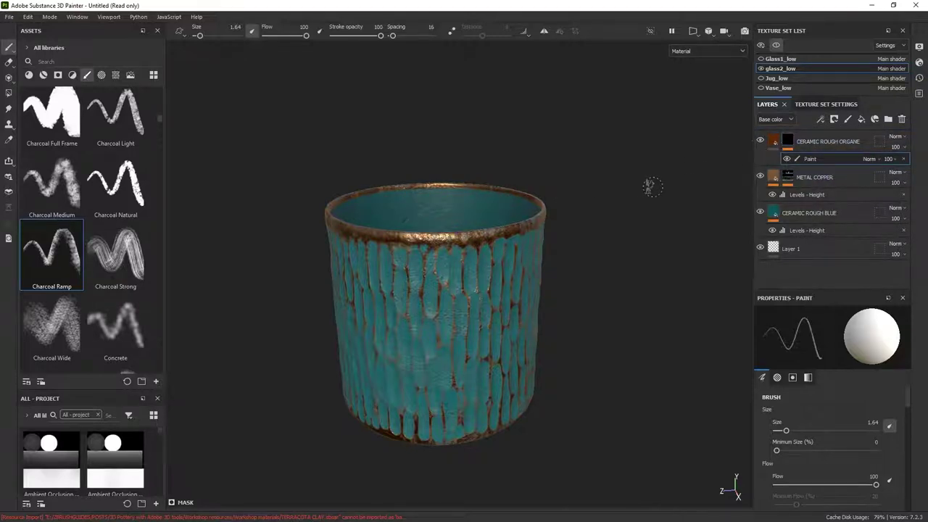
mouse_move(473, 215)
left_mouse_down("alt")
mouse_move(472, 242)
mouse_move(466, 212)
left_mouse_up("alt")
middle_click_drag(548, 202, 501, 189, "alt")
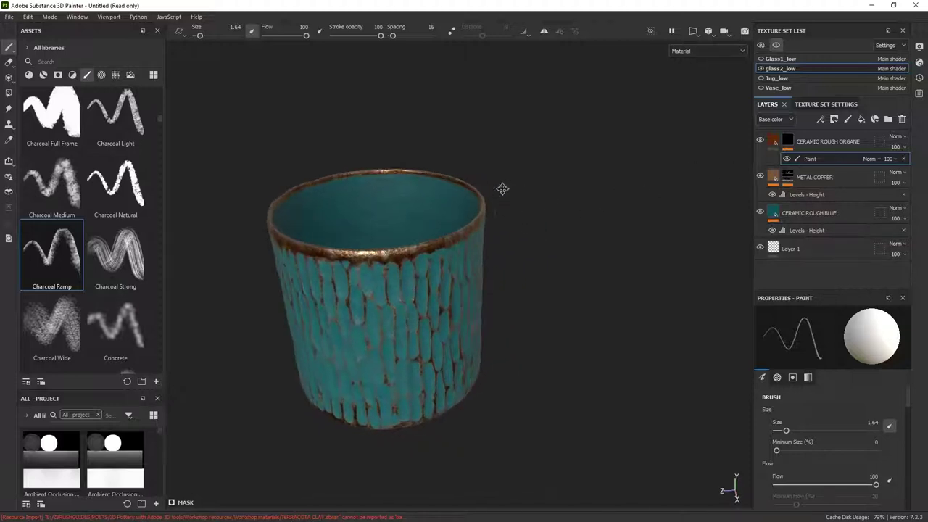
left_click(690, 32)
left_click(707, 44)
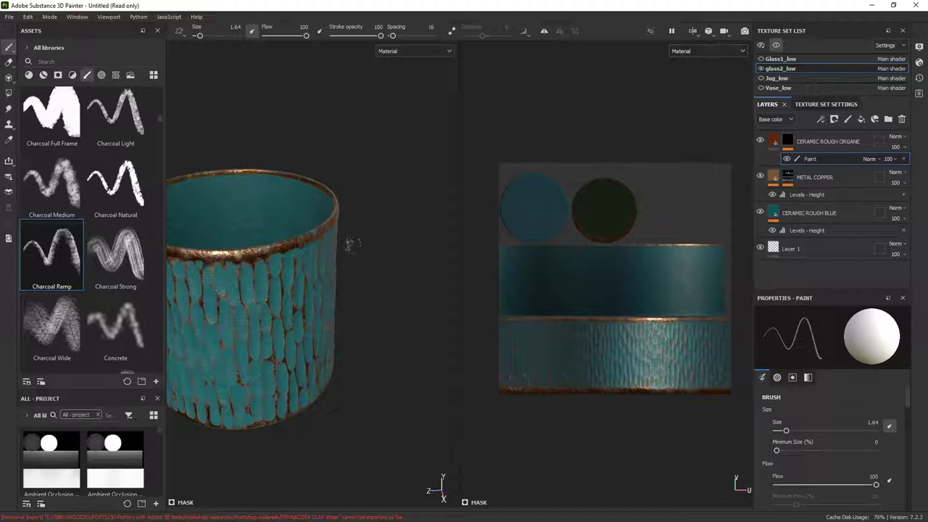
key("f")
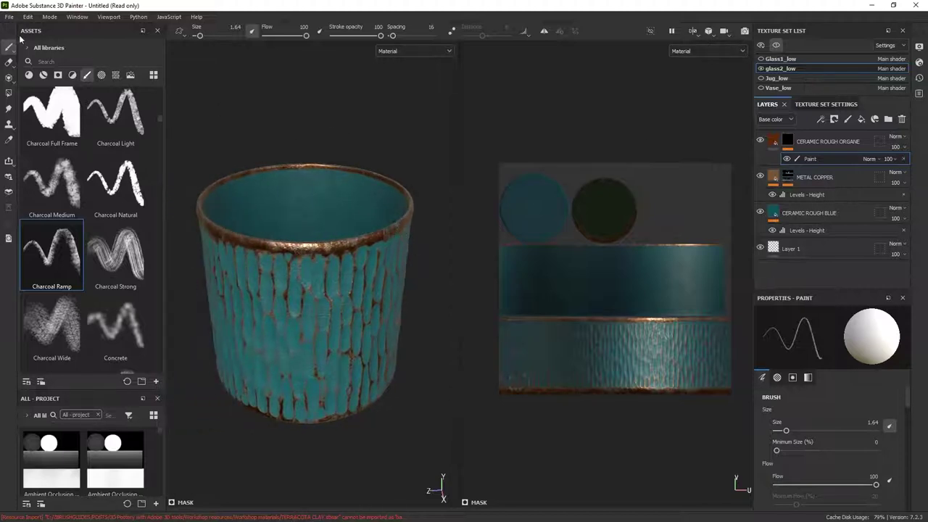
Reveal the orange ceramic on the glass's inner wall using Polygon Fill in UV chunk mode, then return to the brush
left_click(9, 94)
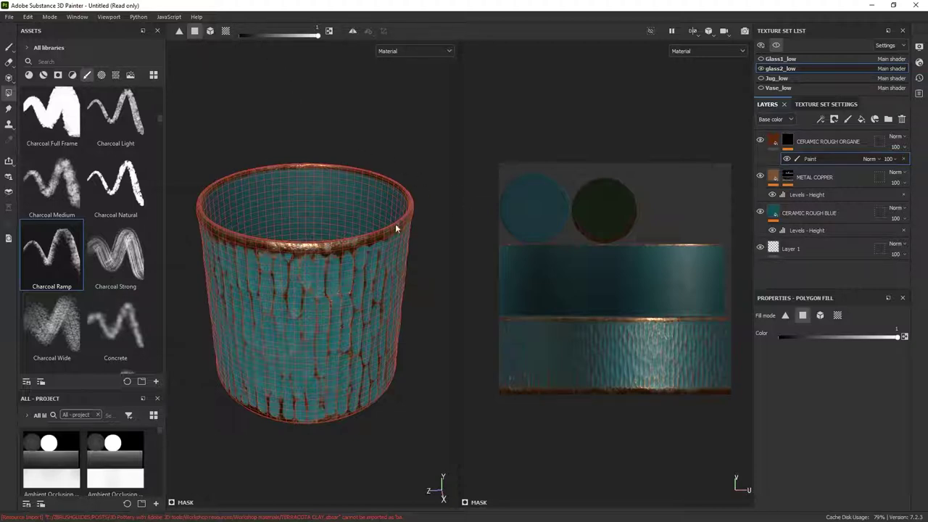
left_click(226, 30)
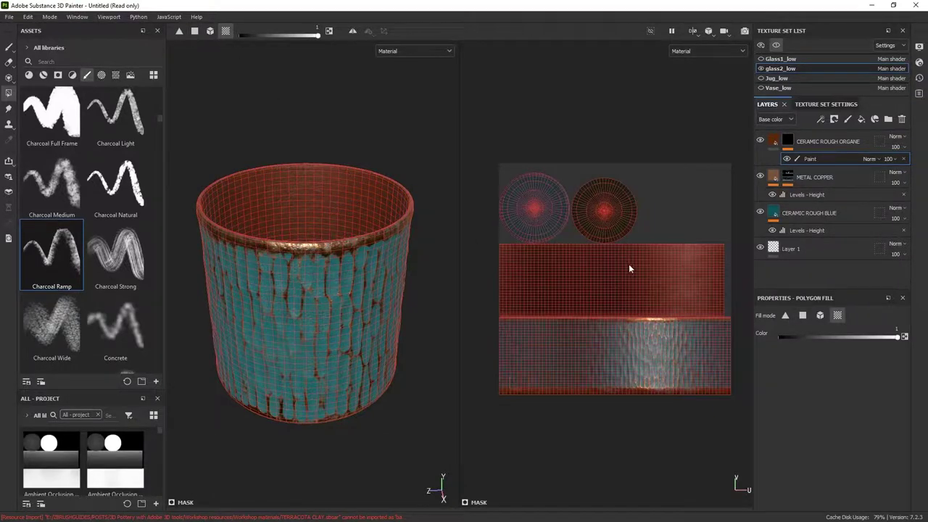
left_click(355, 178)
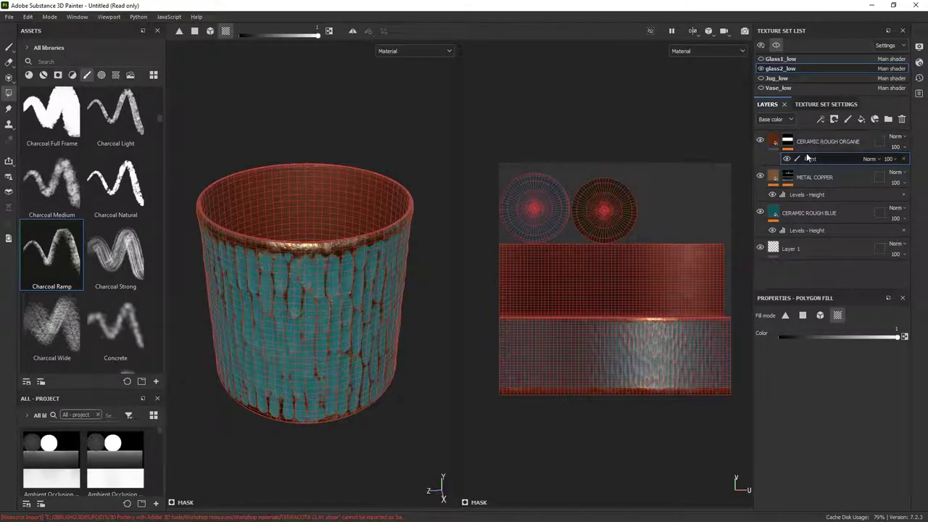
left_click(788, 141)
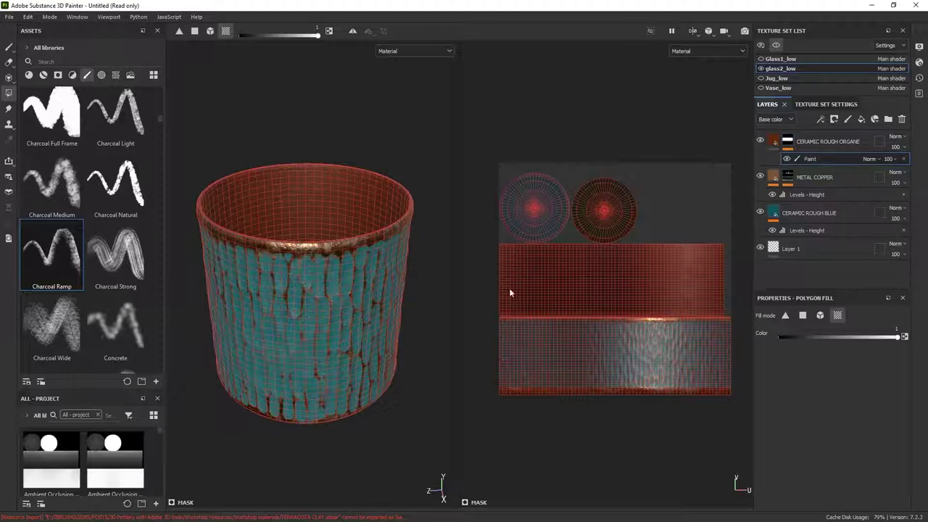
left_click(8, 46)
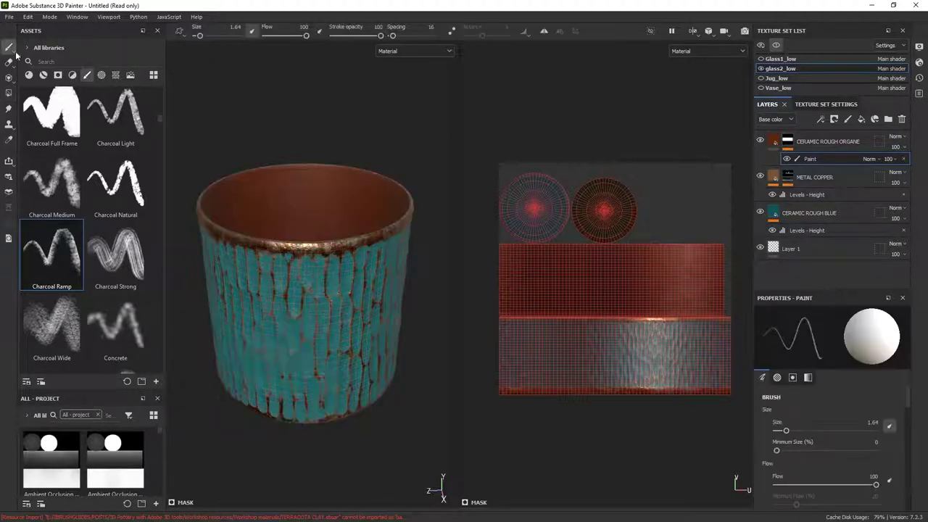
left_click_drag(368, 115, 359, 166, "alt")
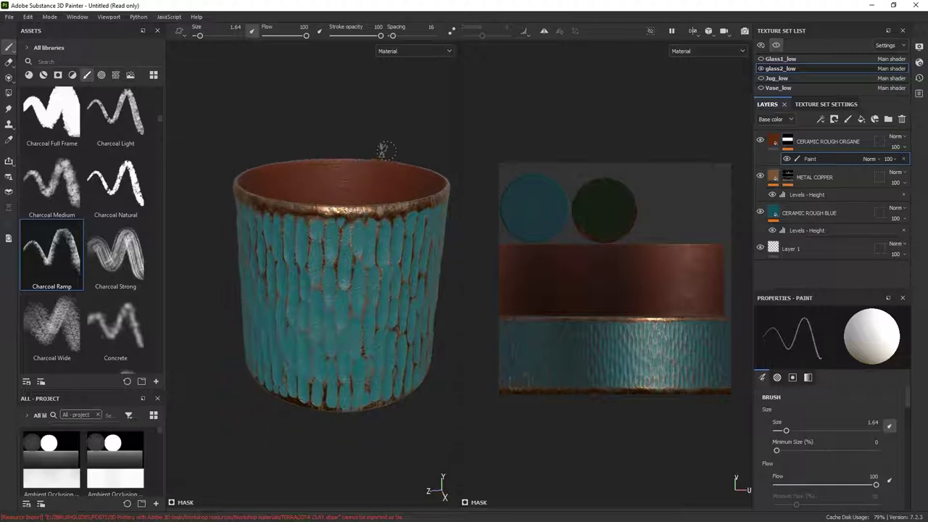
Add a second Paint effect to the CERAMIC ROUGH ORGANE mask and return to the 3D-only view
left_click(821, 118)
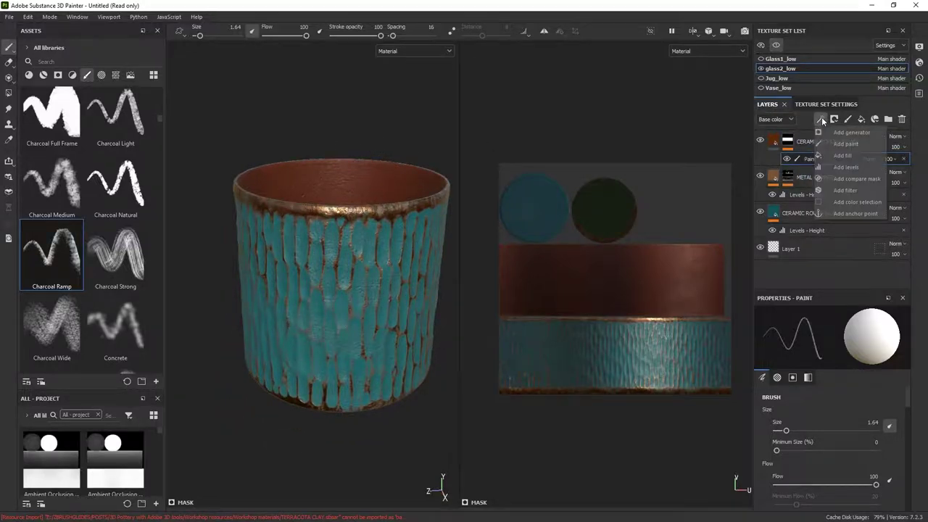
left_click(847, 143)
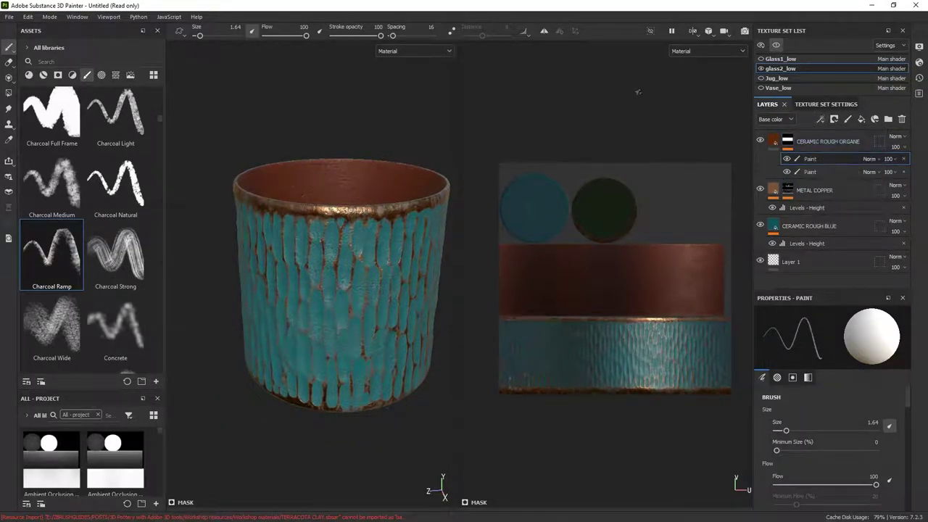
left_click(693, 31)
left_click(718, 58)
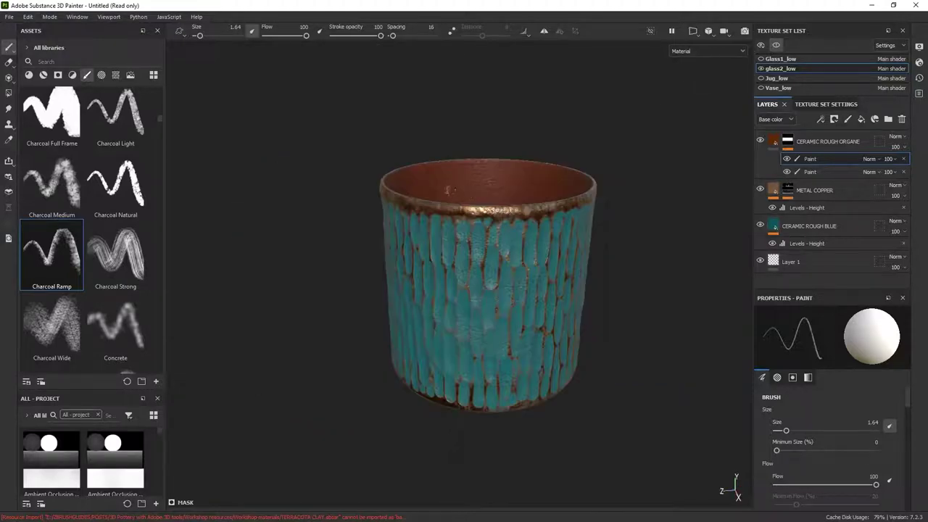
Choose the Dirt 2 brush and set its size to 3.53 for painting close to the glass's rim
scroll(83, 217, "down", 3)
left_click(115, 174)
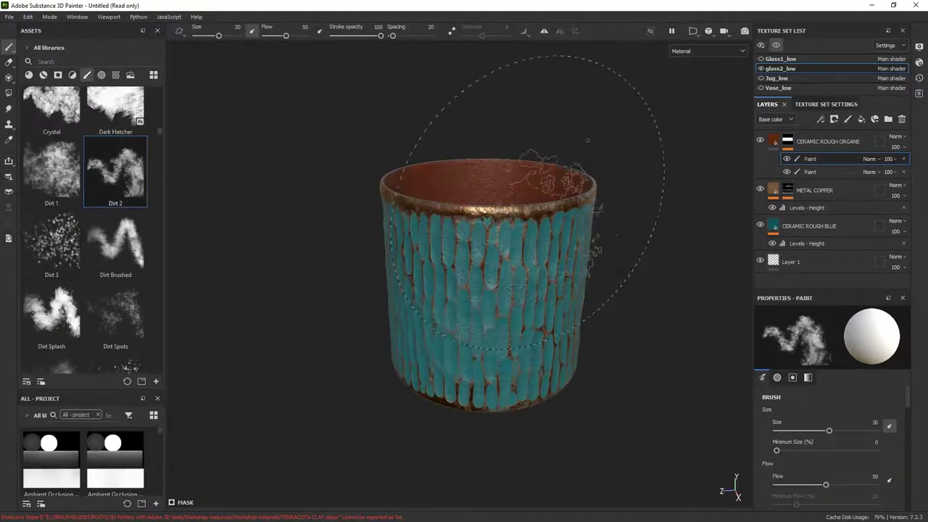
right_click_drag(533, 211, 511, 205, "ctrl")
middle_click_drag(512, 205, 447, 225, "alt")
right_click_drag(447, 225, 527, 302, "alt")
mouse_move(526, 302)
left_mouse_down("alt")
mouse_move(543, 312)
mouse_move(557, 355)
left_mouse_up("alt")
right_click_drag(597, 166, 570, 178, "ctrl")
left_click_drag(561, 239, 545, 228, "alt")
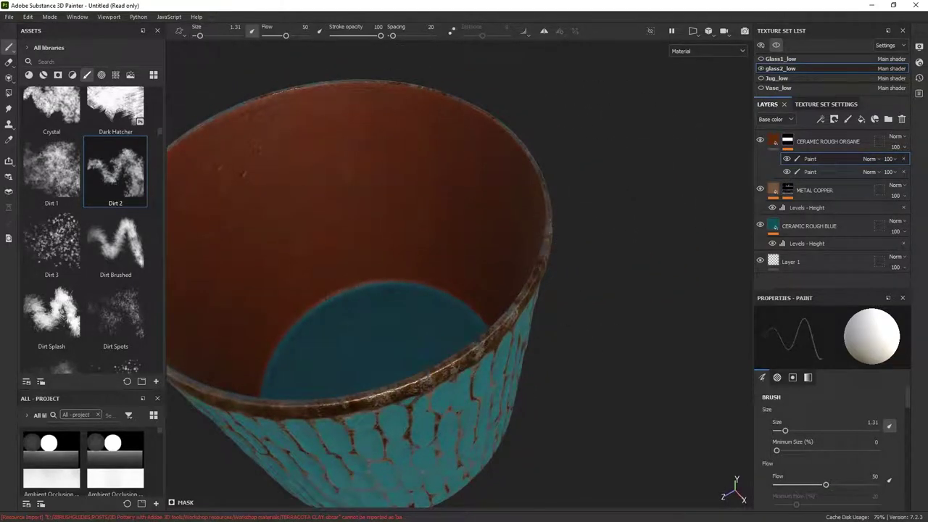
right_click_drag(549, 249, 538, 275, "ctrl")
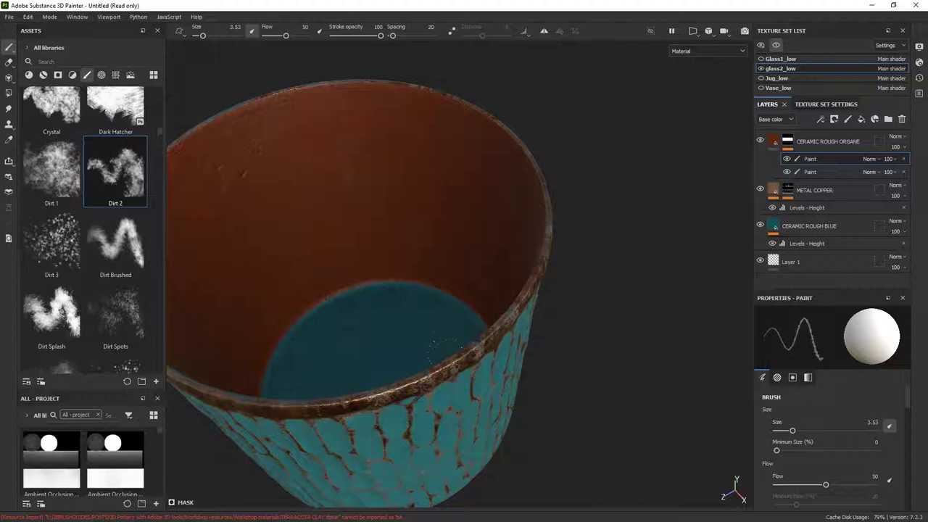
Brush the orange ceramic irregularly along the glass's inner rim edge, working around the opening
mouse_move(629, 200)
left_mouse_down("alt")
mouse_move(630, 209)
mouse_move(670, 203)
left_mouse_up("alt")
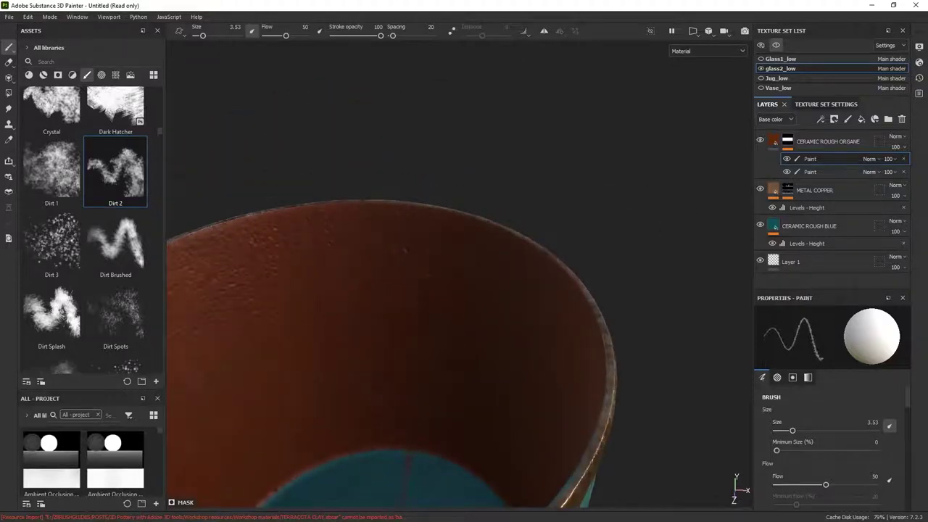
left_click_drag(464, 174, 324, 138, "alt")
middle_click_drag(311, 145, 467, 149, "alt")
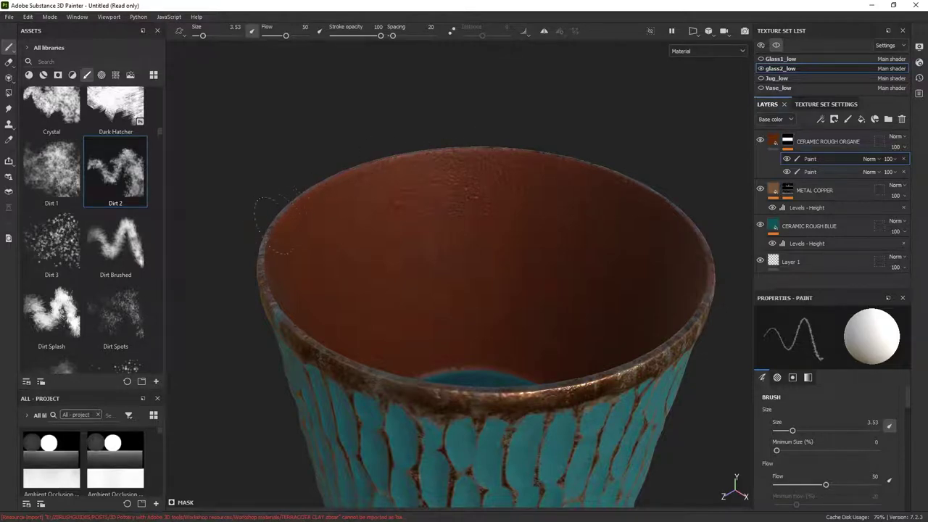
left_click_drag(616, 165, 440, 152, "alt")
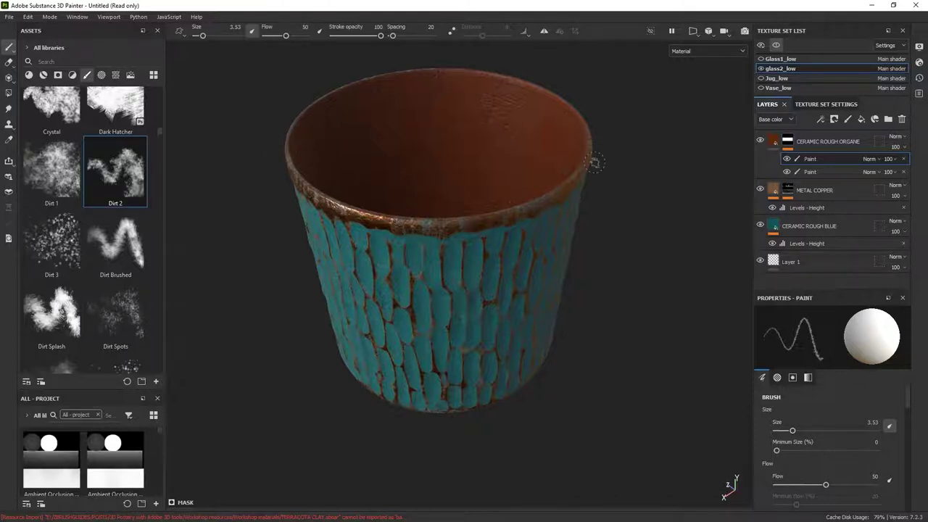
Fill the glass's inside floor in the lower Paint effect with Polygon Fill, then return to the brush
left_click_drag(594, 163, 572, 294, "alt")
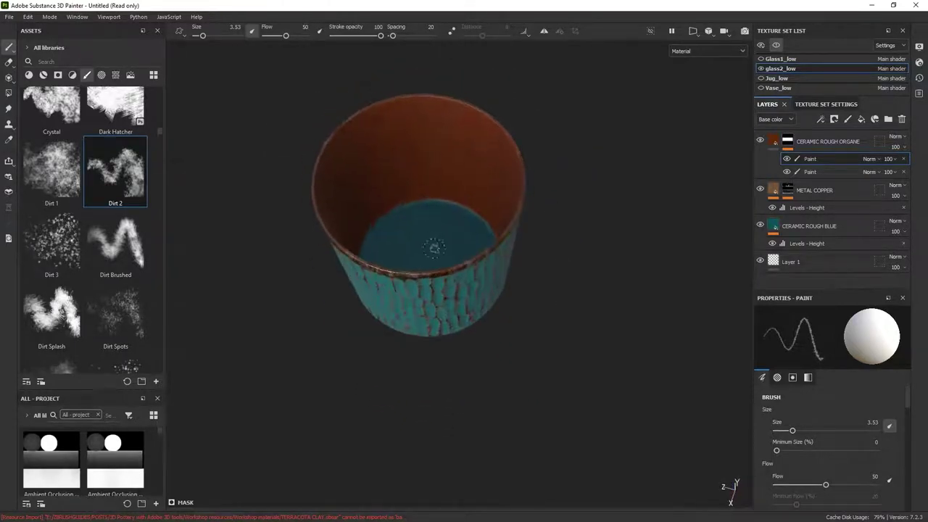
middle_click_drag(433, 248, 468, 257, "alt")
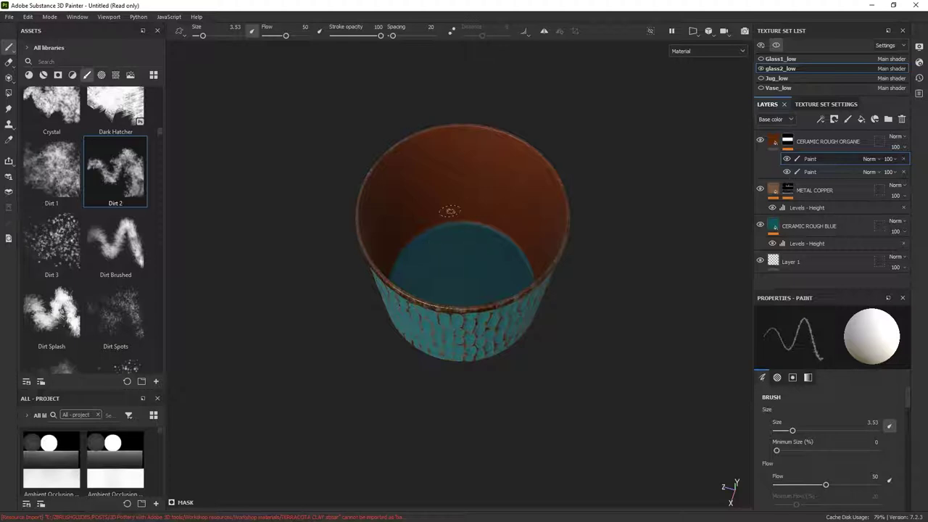
left_click(812, 173)
left_click(8, 93)
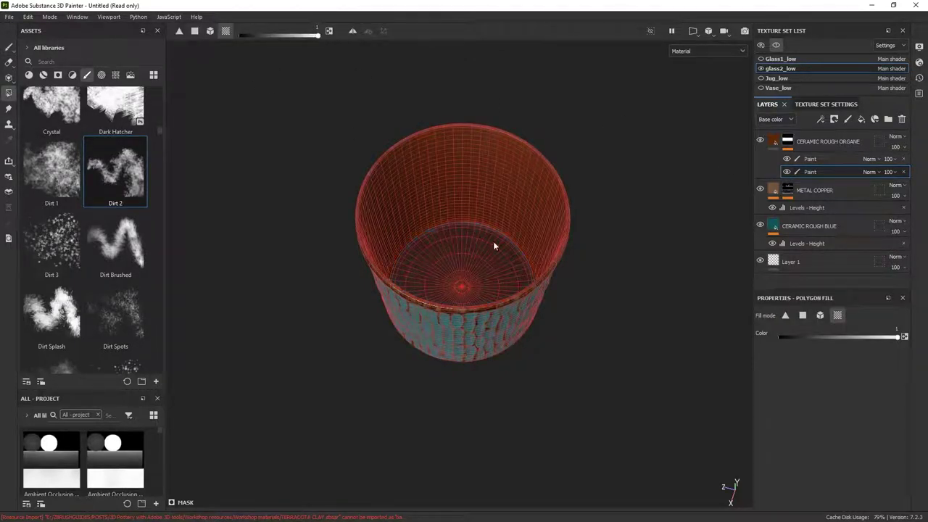
left_click(9, 47)
Inspect the glass from several angles and distances, and compare it with the CERAMIC ROUGH BLUE layer hidden and shown
left_click_drag(632, 324, 675, 240, "alt")
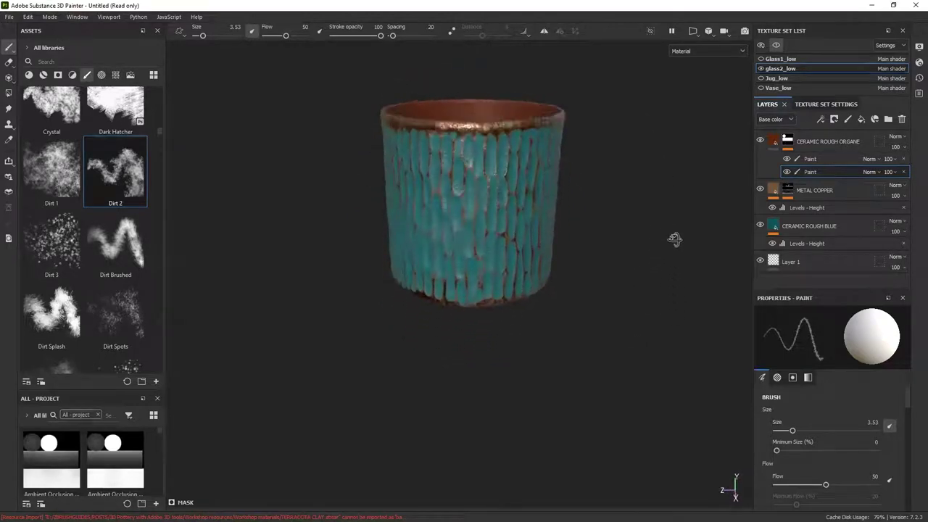
middle_click_drag(630, 211, 593, 311, "alt")
right_click_drag(593, 311, 508, 135, "alt")
middle_click_drag(534, 290, 580, 244, "alt")
right_click_drag(577, 305, 574, 238, "alt")
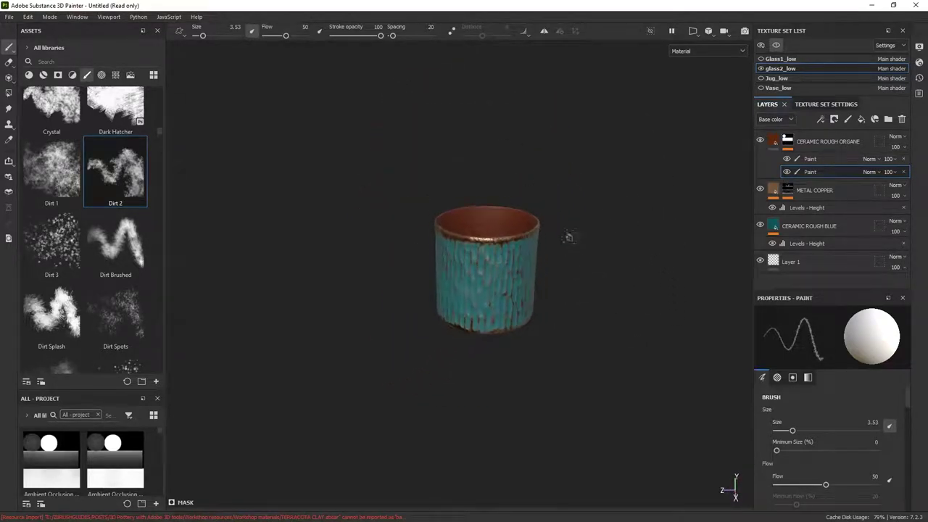
left_click_drag(574, 238, 582, 208, "alt")
right_click_drag(583, 208, 600, 297, "alt")
middle_click_drag(616, 275, 607, 286, "alt")
mouse_move(594, 276)
left_mouse_down("alt")
mouse_move(593, 289)
mouse_move(607, 263)
left_mouse_up("alt")
middle_click_drag(607, 263, 558, 263, "alt")
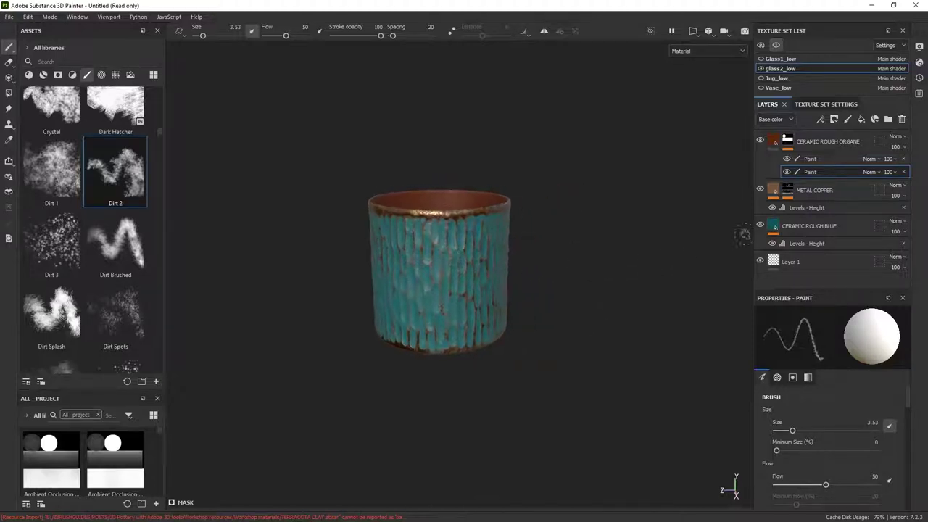
left_click(761, 225)
left_click(761, 225)
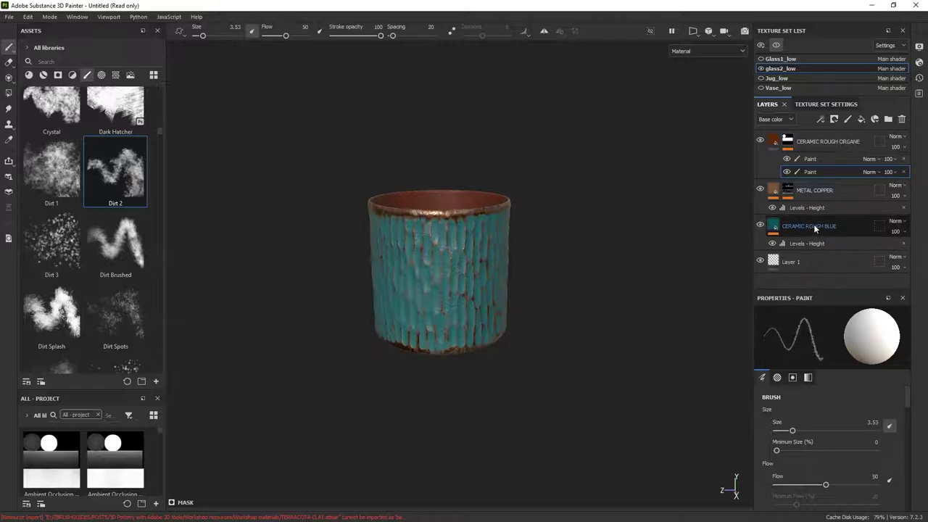
Add a Fill effect to the content of the CERAMIC ROUGH BLUE layer
left_click(814, 227)
right_click_drag(523, 255, 549, 401, "alt")
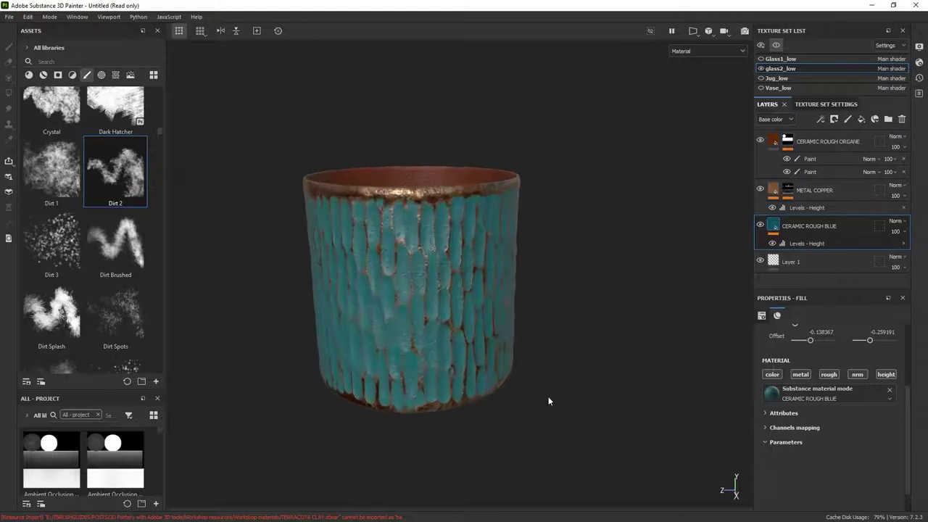
left_click(821, 120)
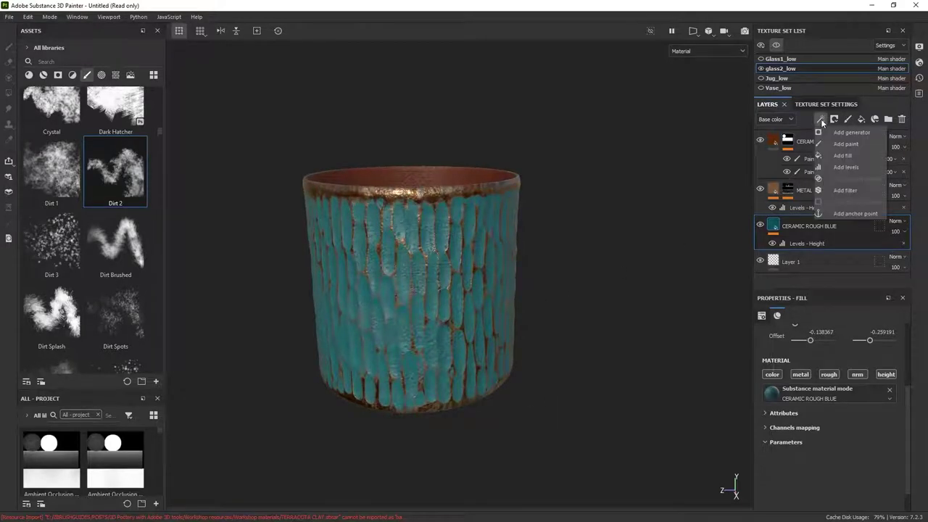
left_click(836, 155)
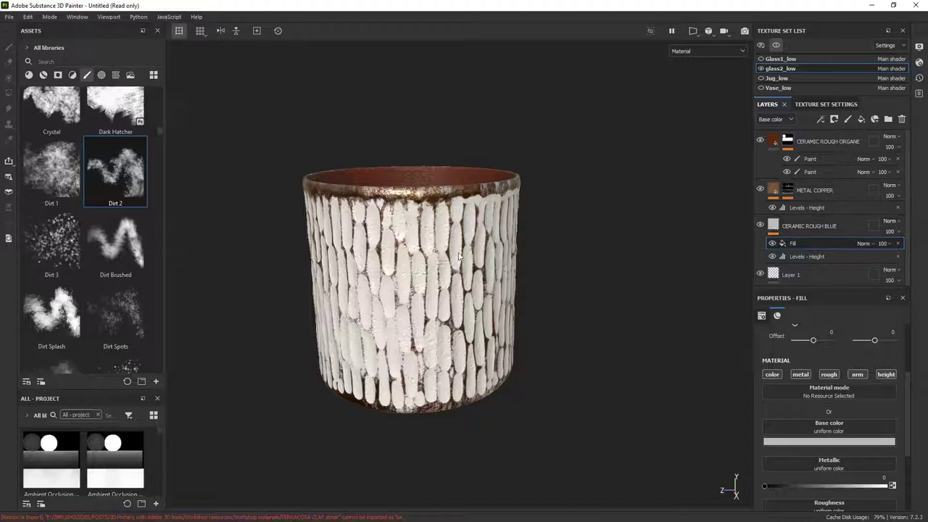
left_click_drag(458, 255, 549, 345, "alt")
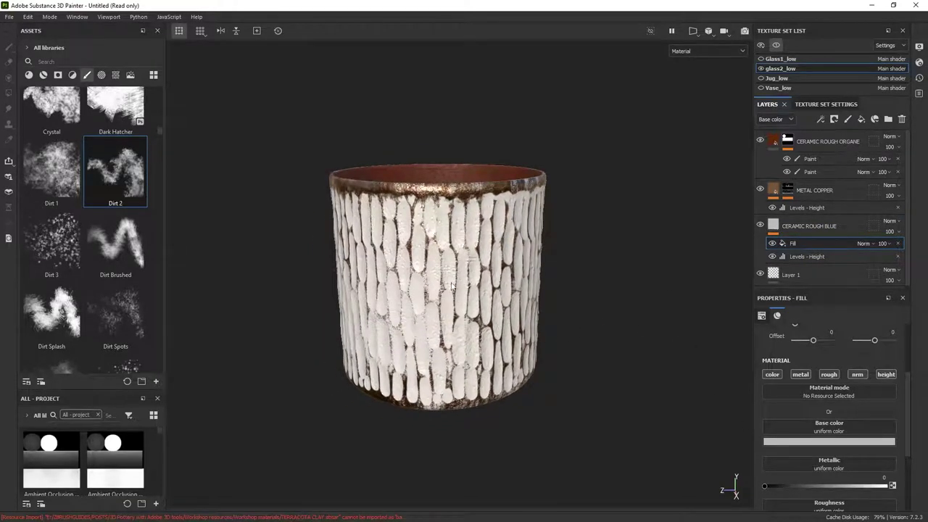
Assign the Grunge Dirt Thin texture to the fill's base color and hide the CERAMIC ROUGH ORGANE and METAL COPPER layers
left_click(116, 74)
scroll(93, 295, "down", 3)
scroll(93, 296, "down", 20)
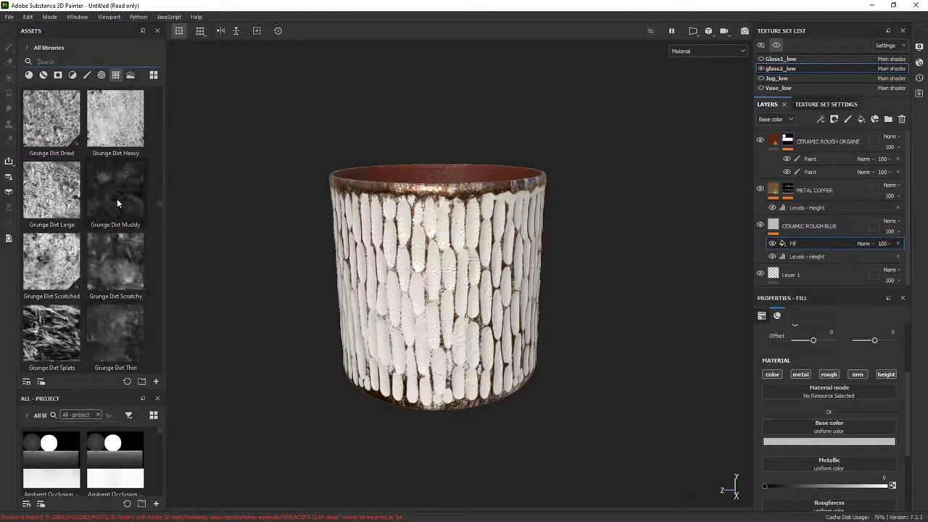
scroll(120, 264, "down", 3)
scroll(121, 264, "up", 3)
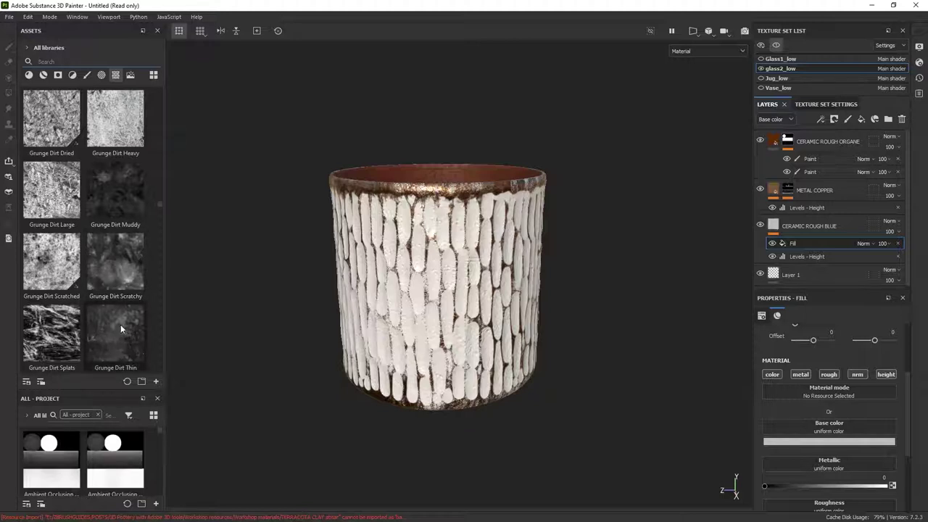
left_click_drag(120, 326, 825, 432)
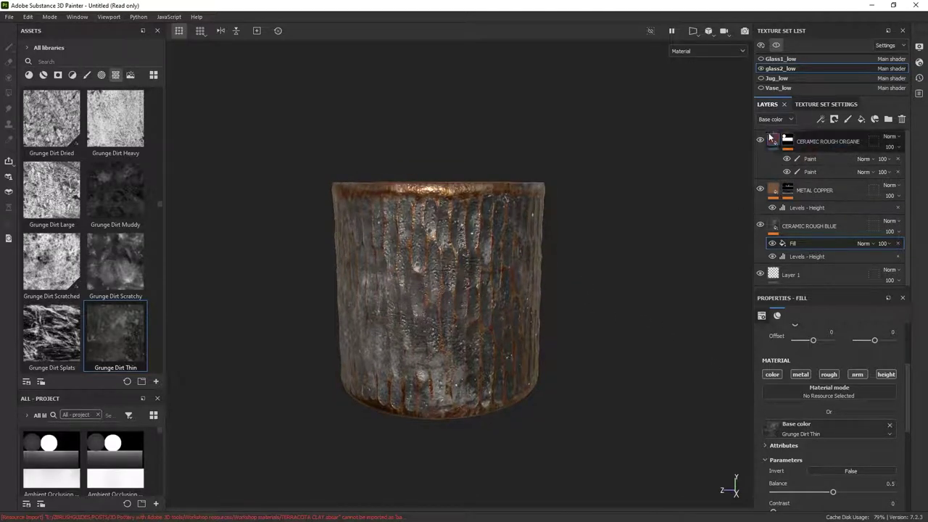
left_click(760, 188)
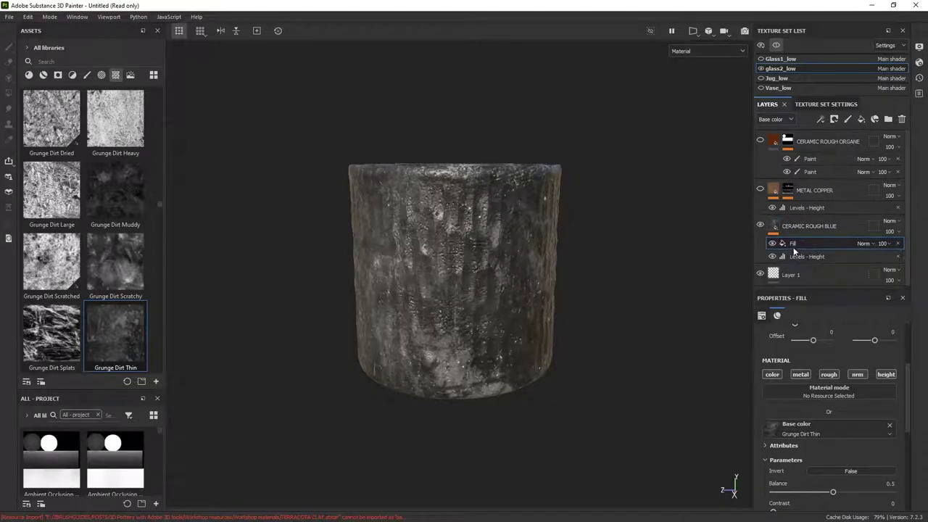
Set the Grunge Dirt Thin fill's UV scale to about 4.74 and, after trying Screen, set its blending mode to Multiply
scroll(795, 385, "up", 2)
left_click_drag(816, 366, 819, 362)
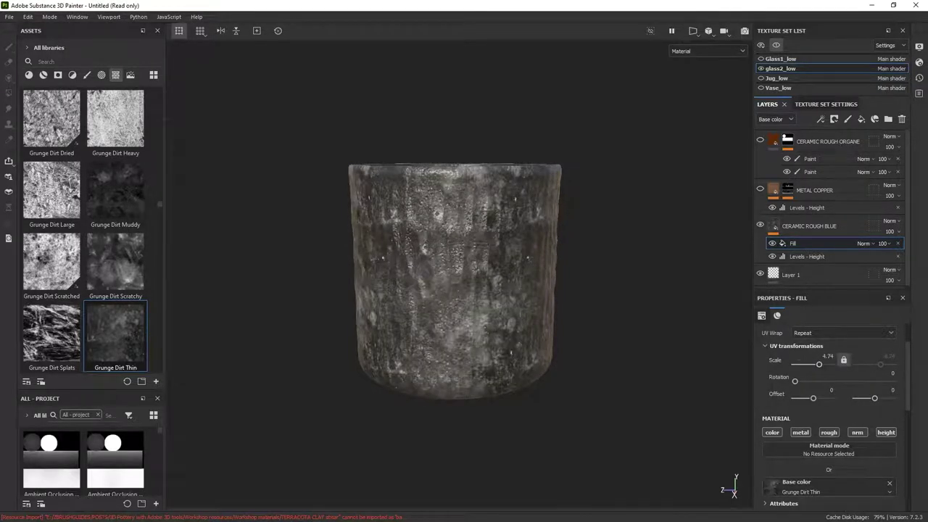
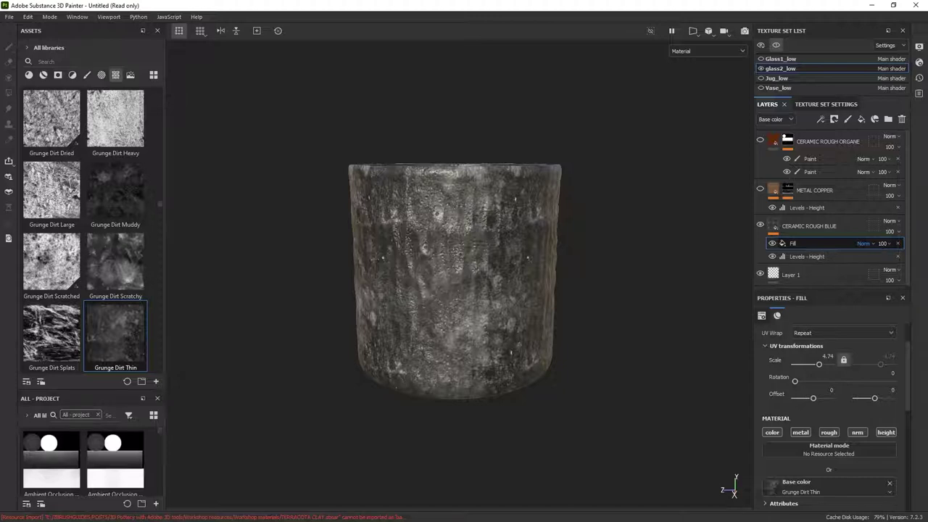
left_click(862, 190)
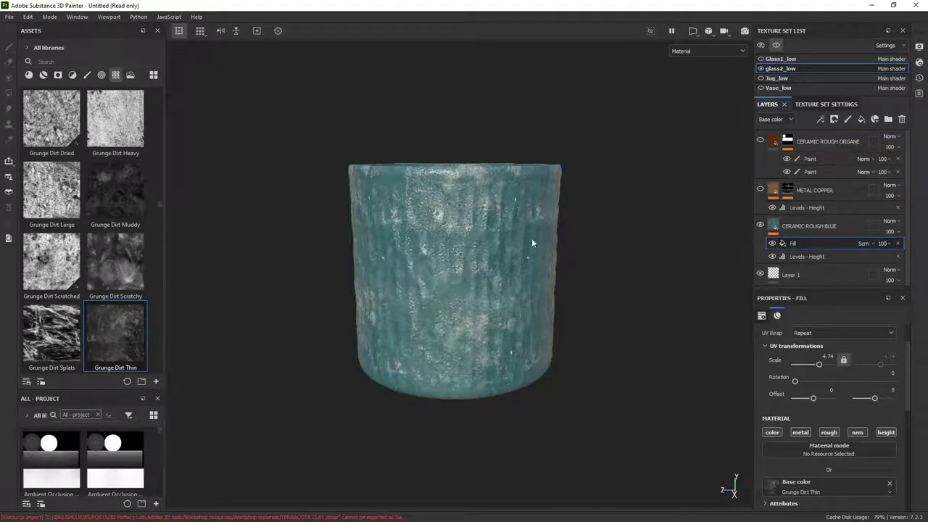
left_click_drag(493, 277, 525, 224, "alt")
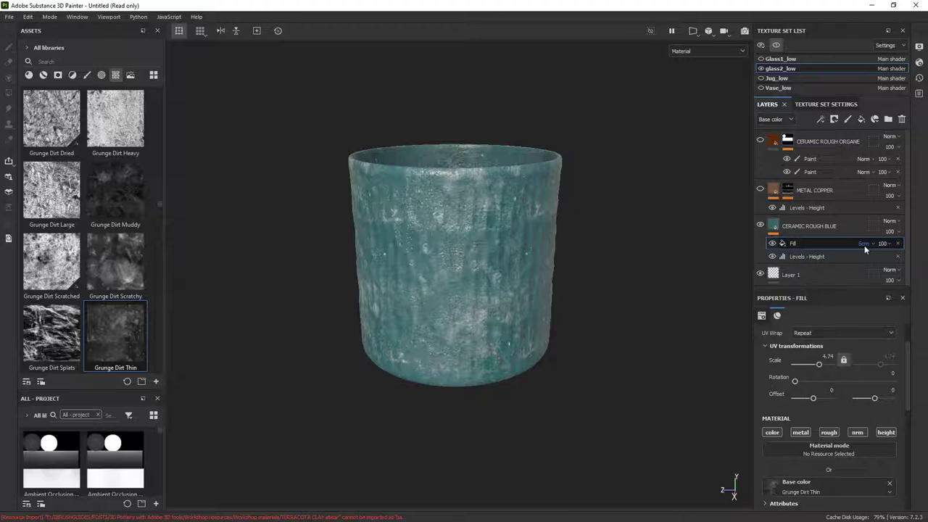
left_click(864, 289)
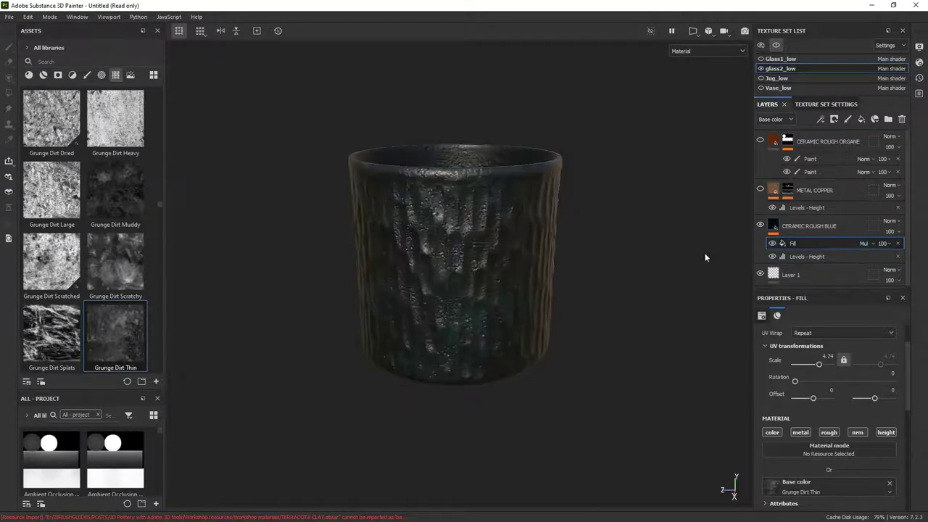
Set the grunge fill's balance to 0.82, its contrast to 0.22 and its opacity to 35
scroll(827, 384, "down", 5)
left_click_drag(825, 406, 871, 405)
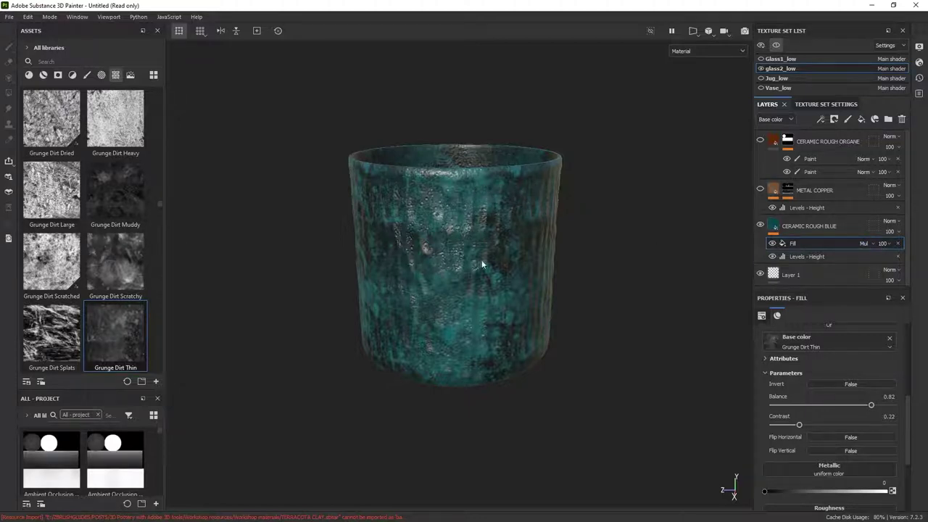
left_click(883, 243)
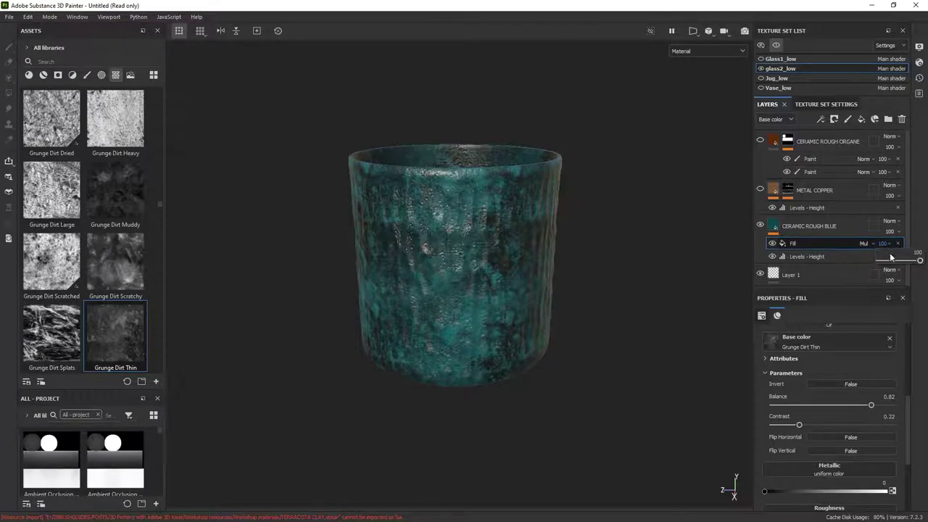
left_click_drag(883, 263, 894, 263)
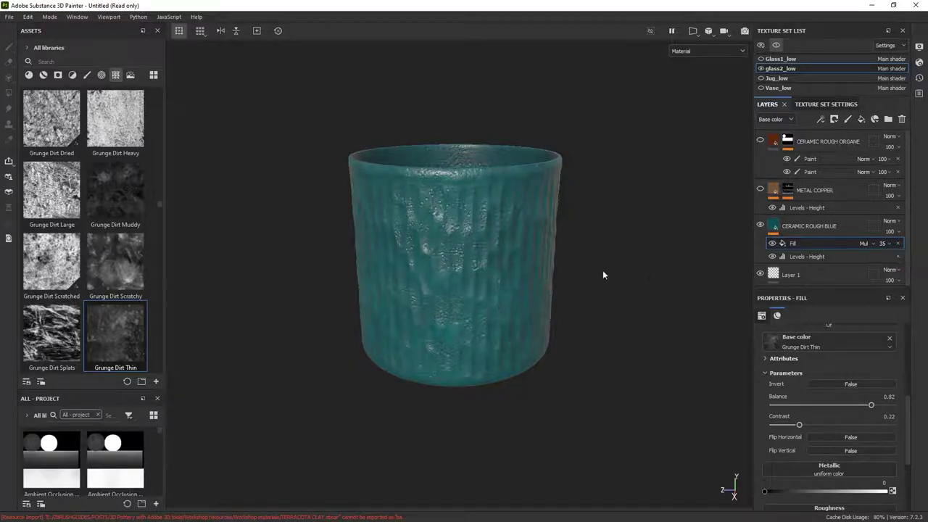
Compare the blue glass with the grunge Fill effect hidden and shown
left_click_drag(602, 270, 610, 256, "alt")
mouse_move(649, 244)
right_mouse_down("shift")
mouse_move(641, 243)
mouse_move(651, 252)
right_mouse_up("shift")
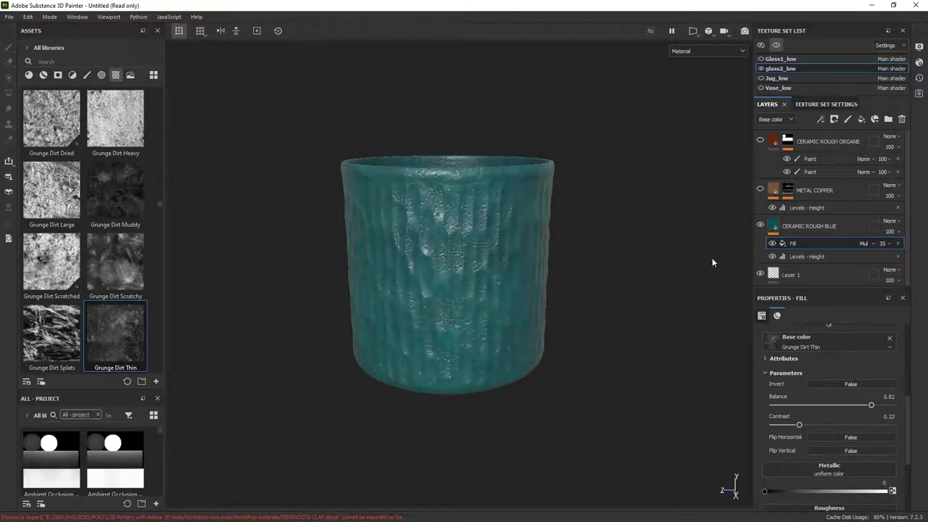
left_click(772, 245)
left_click(772, 245)
left_click(772, 244)
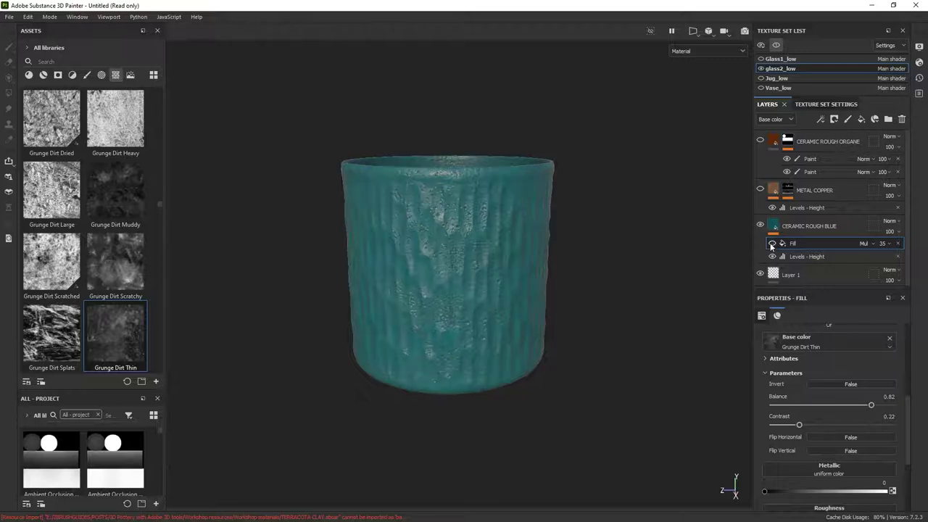
left_click(771, 244)
left_click(772, 245)
left_click(771, 244)
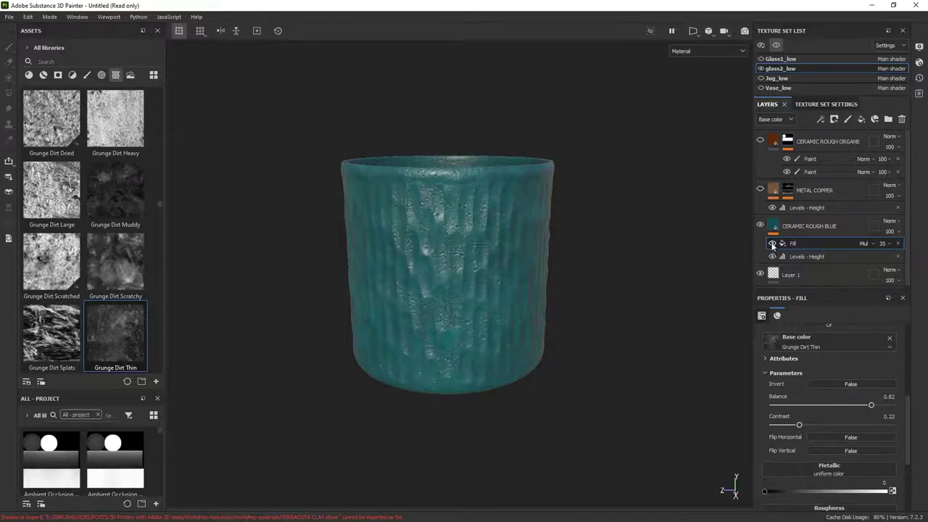
Set the grunge fill's roughness to about 0.55 and check the reflections under rotated lighting
scroll(821, 358, "down", 3)
left_click_drag(842, 448, 833, 449)
mouse_move(661, 316)
right_mouse_down("shift")
mouse_move(624, 302)
mouse_move(660, 325)
right_mouse_up("shift")
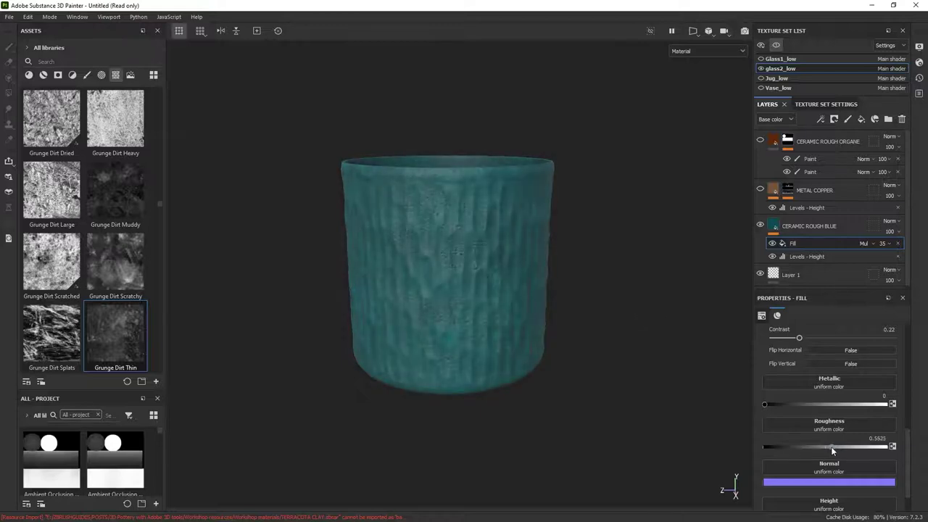
left_click_drag(832, 450, 832, 450)
Show the METAL COPPER and CERAMIC ROUGH ORGANE layers again and view the whole glass
left_click(760, 189)
left_click(760, 141)
scroll(489, 166, "down", 4)
left_click_drag(489, 166, 689, 249, "alt")
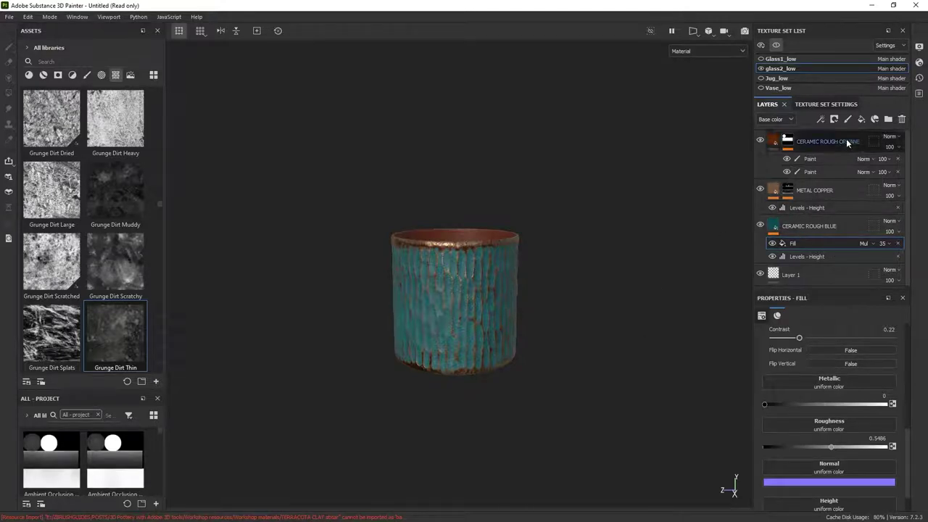
Add a fill layer above CERAMIC ROUGH BLUE and give it a bright turquoise base color
left_click(861, 221)
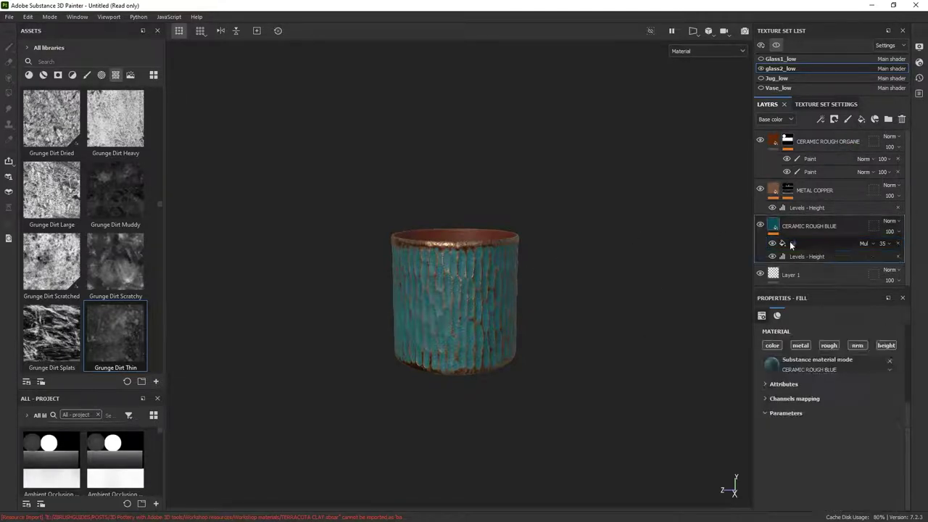
left_click(861, 119)
left_click(801, 413)
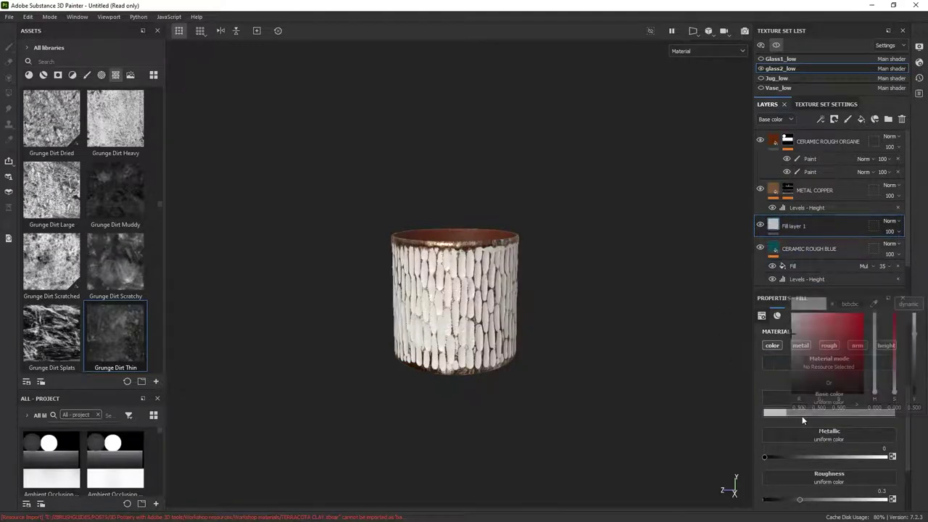
left_click_drag(827, 335, 859, 328)
left_click(874, 352)
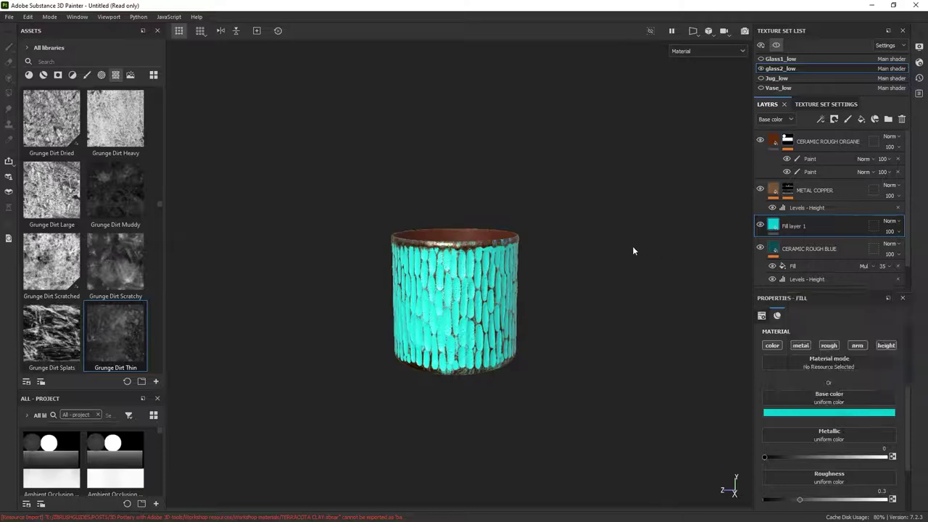
Add a black mask to the turquoise fill layer with a Fill effect using the Grunge Dirt Dried texture
left_click(834, 119)
left_click(848, 153)
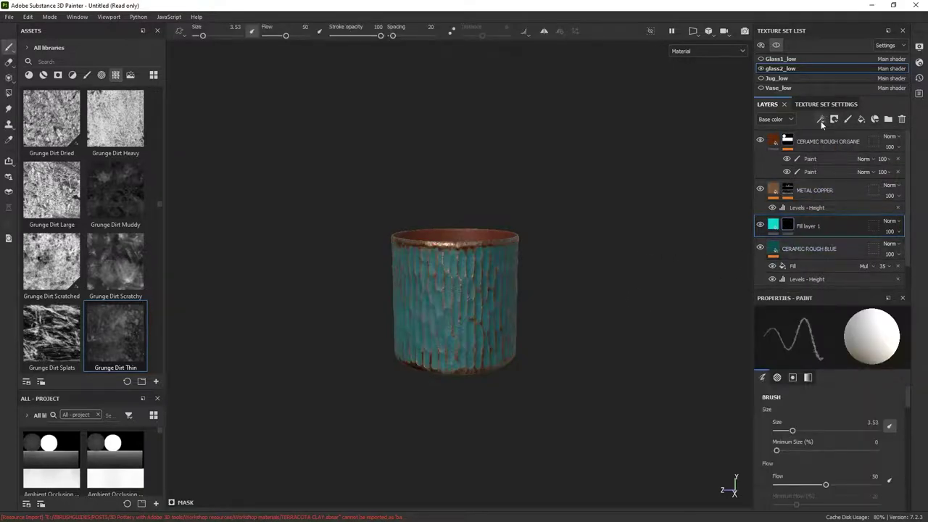
left_click(821, 119)
left_click(837, 153)
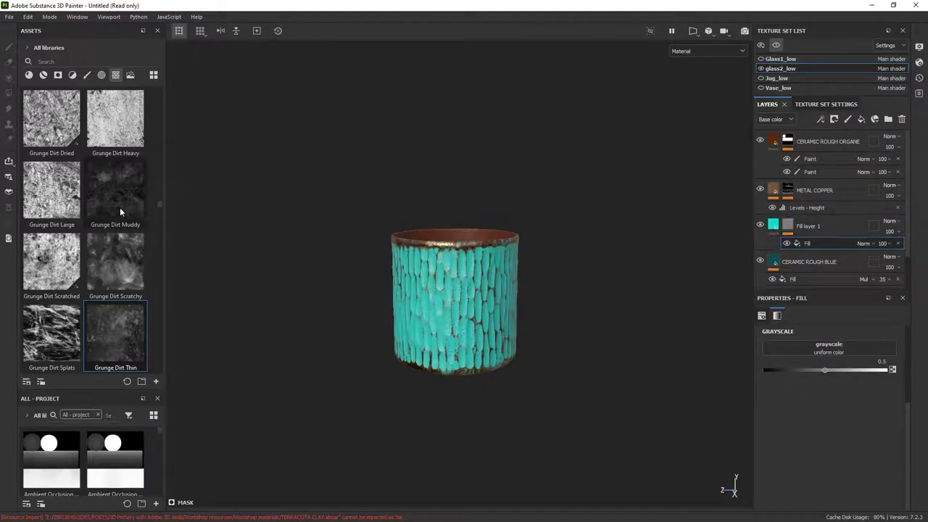
left_click_drag(58, 127, 791, 348)
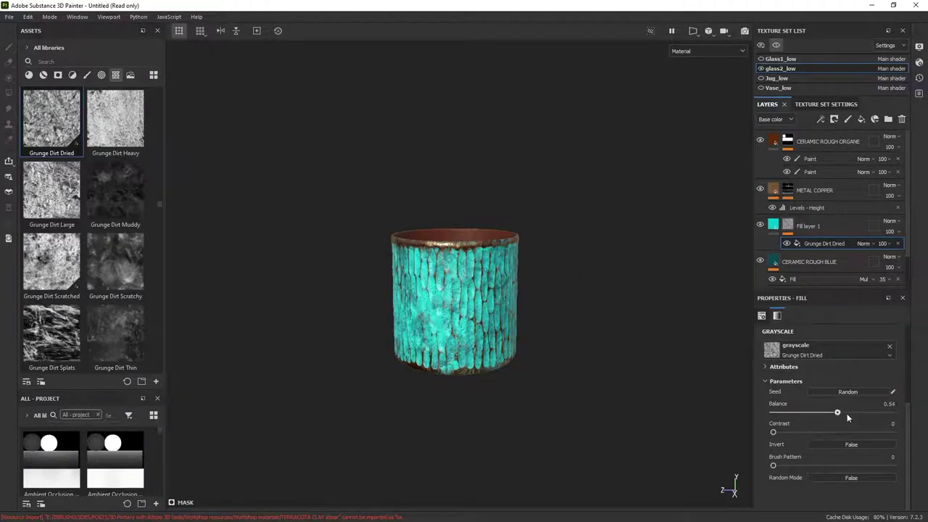
Lower the Grunge Dirt Dried mask's balance, raise its contrast and adjust its scale for distinct patches
mouse_move(847, 414)
left_mouse_down()
mouse_move(871, 416)
mouse_move(834, 416)
left_mouse_up()
left_click_drag(774, 433, 842, 432)
scroll(802, 400, "up", 2)
left_click_drag(828, 336, 815, 335)
Set the turquoise fill layer's base color blending mode to Multiply and view the glass up close
left_click(773, 225)
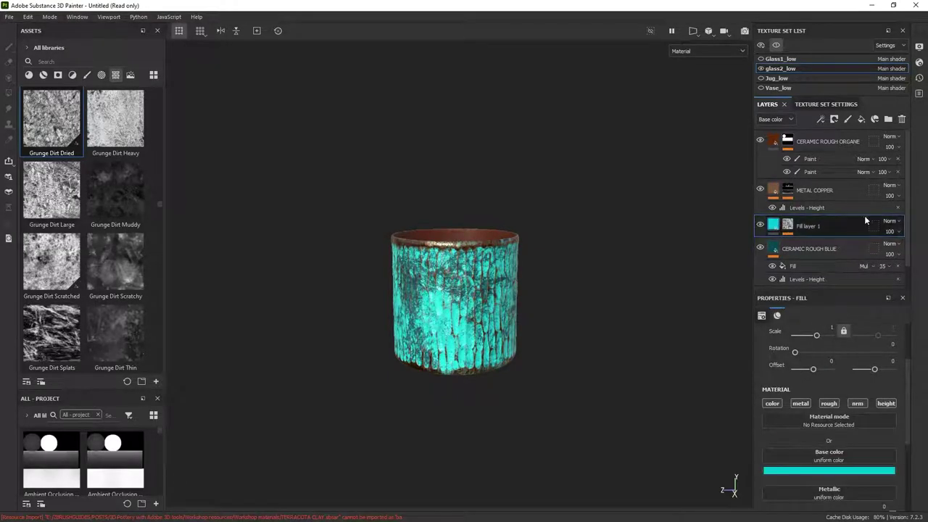
left_click(893, 221)
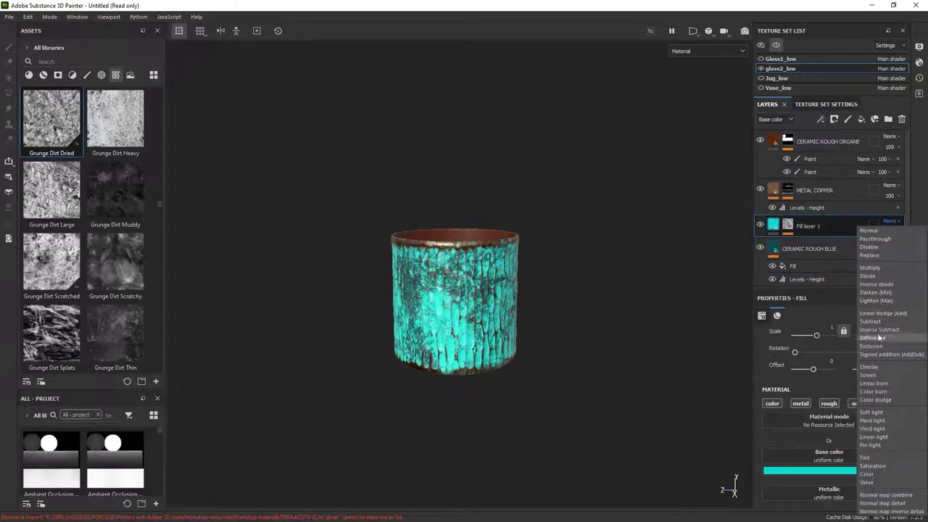
left_click(872, 268)
scroll(538, 344, "up", 4)
left_click_drag(537, 345, 584, 313, "alt")
Set the turquoise fill layer's base color to light blue 30c7e4 and its base color opacity to 39
left_click(824, 471)
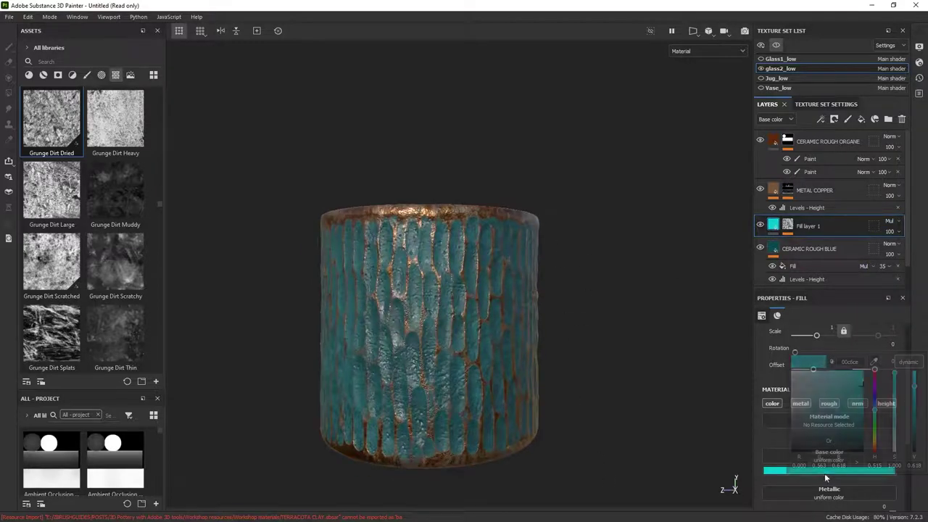
mouse_move(845, 395)
left_mouse_down()
mouse_move(822, 399)
mouse_move(831, 403)
mouse_move(847, 378)
left_mouse_up()
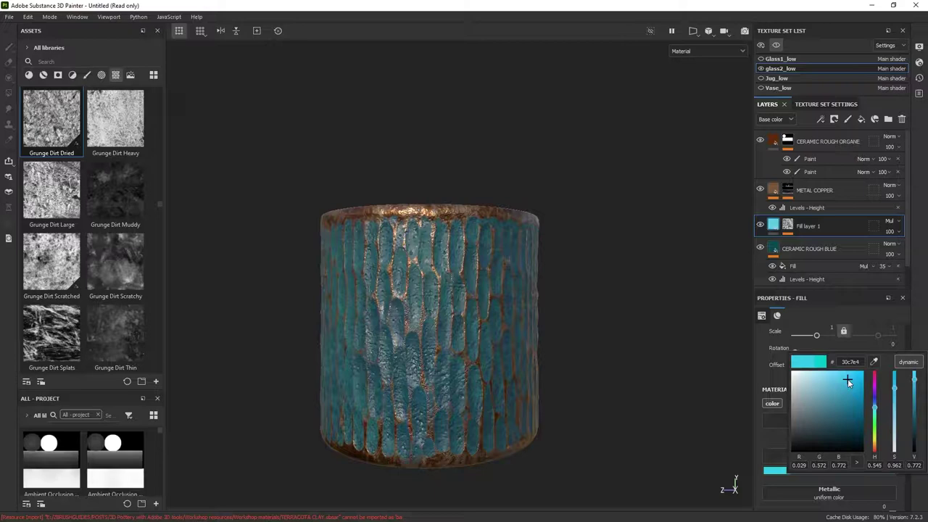
left_click(898, 232)
left_click_drag(925, 248, 895, 249)
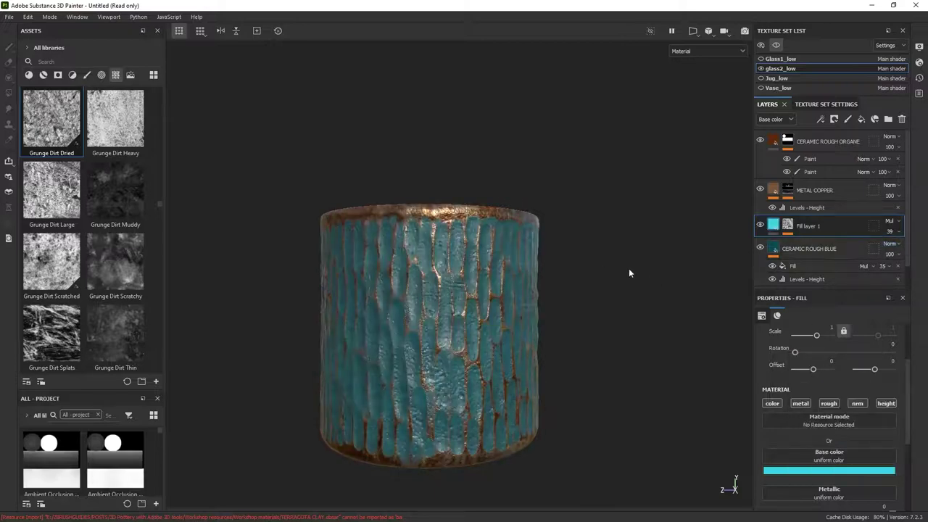
Compare the glass surface with Fill layer 1 hidden and shown from slightly different angles
left_click(761, 226)
left_click(760, 226)
left_click(760, 226)
left_click(760, 226)
left_click(761, 224)
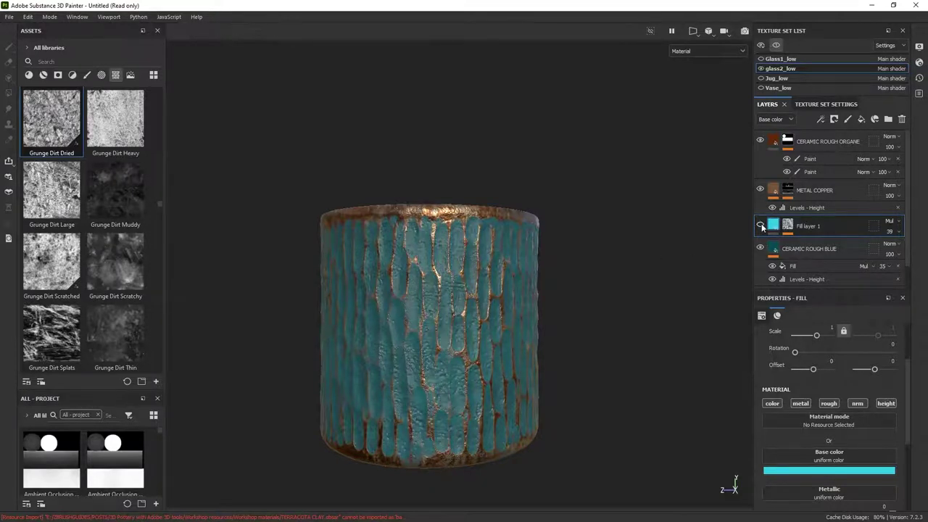
left_click(762, 227)
left_click(762, 227)
left_click(762, 226)
mouse_move(650, 242)
left_mouse_down("alt")
mouse_move(662, 265)
mouse_move(657, 245)
left_mouse_up("alt")
left_click(760, 225)
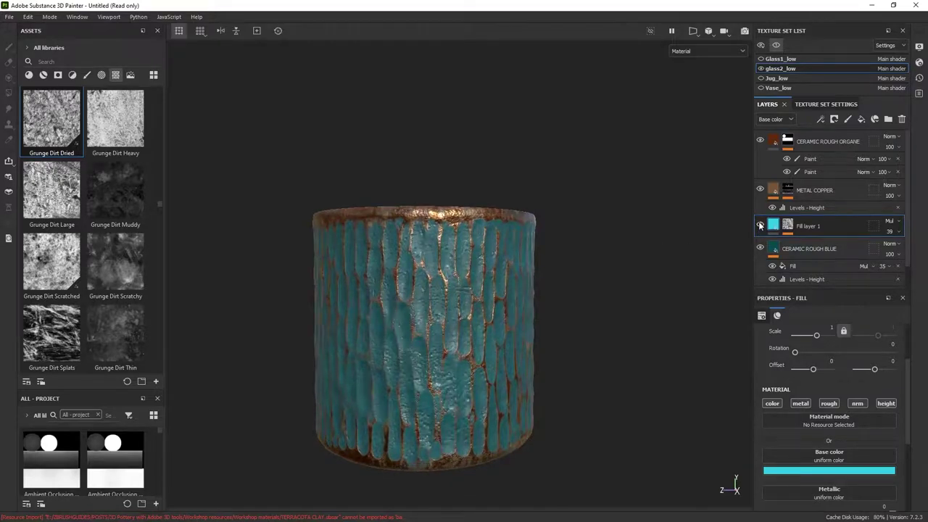
left_click_drag(673, 228, 635, 228, "alt")
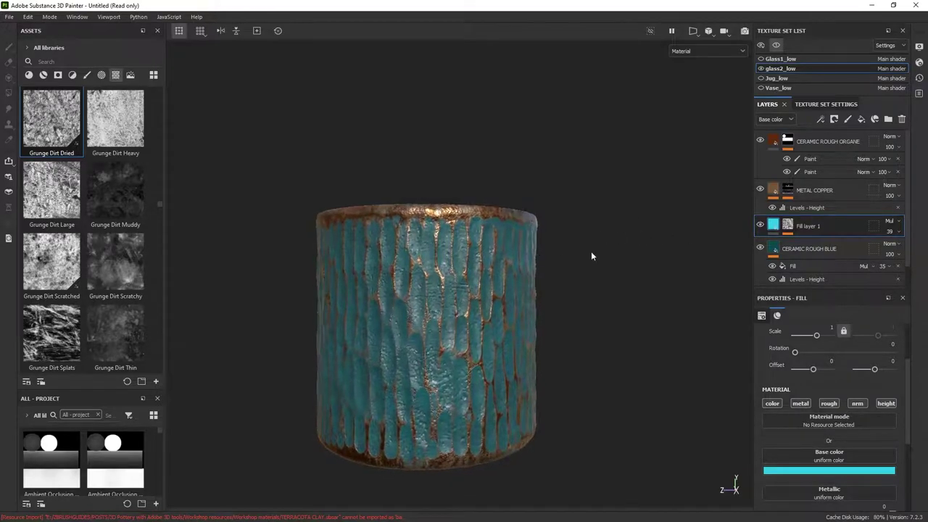
Display only the Roughness channel on the glass and compare it with Fill layer 1 hidden and shown
left_click(692, 50)
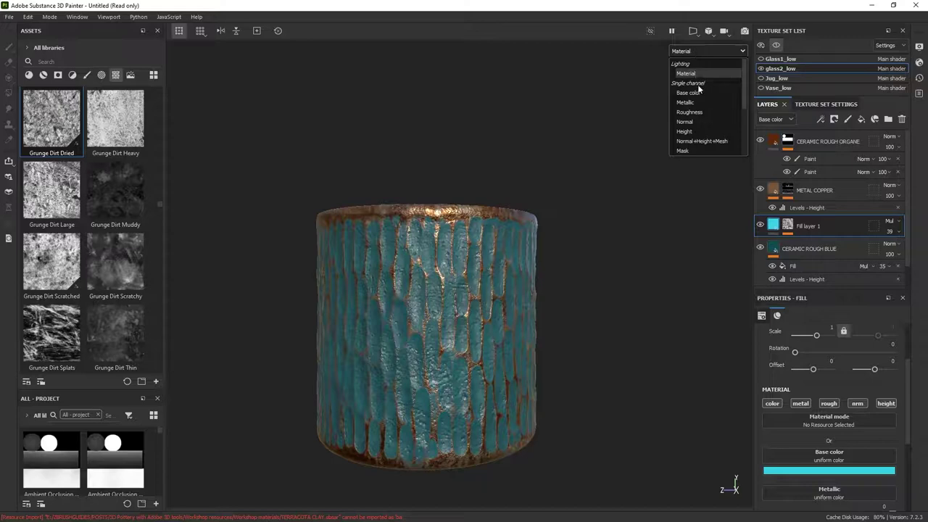
left_click(698, 111)
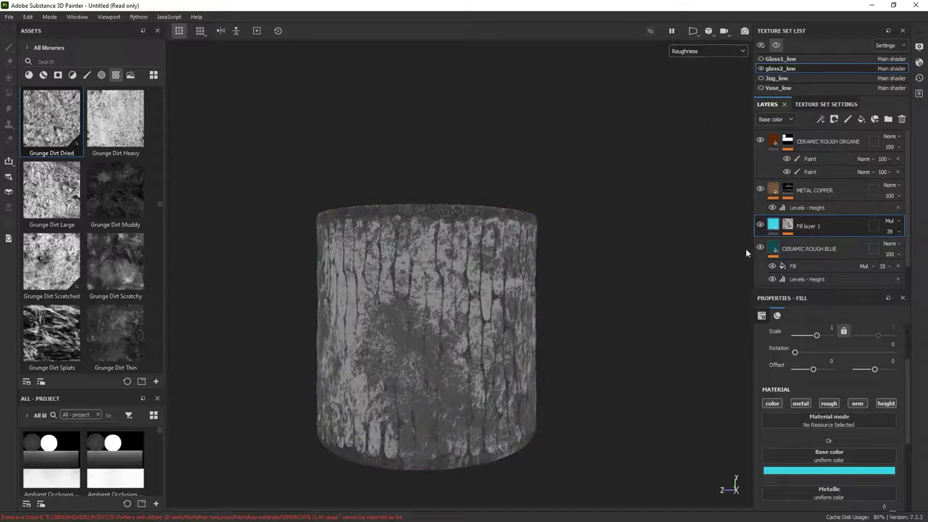
left_click(760, 225)
left_click(761, 225)
left_click(761, 225)
left_click(760, 225)
left_click(760, 225)
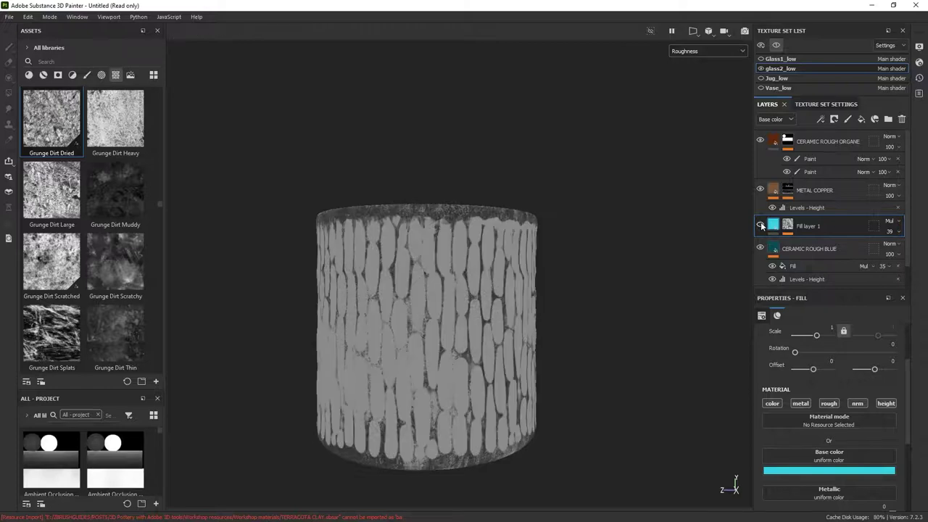
left_click(761, 225)
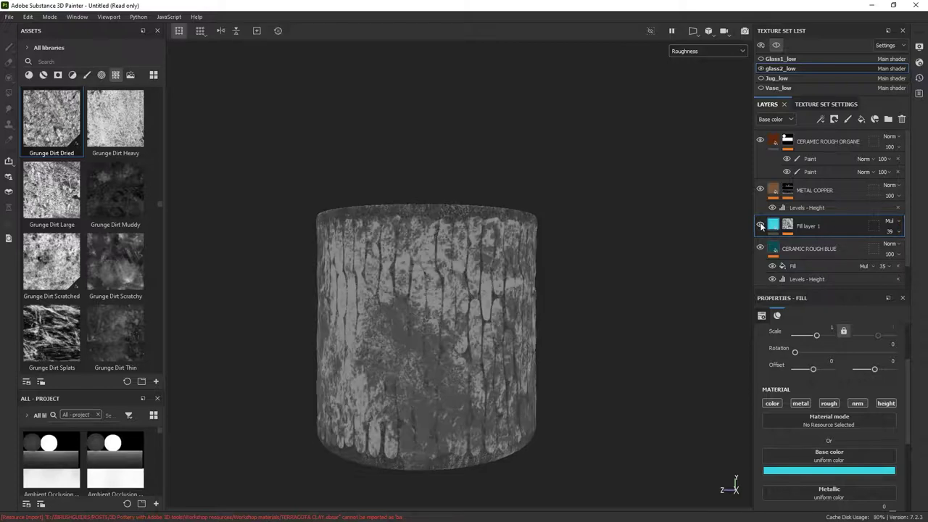
Set Fill layer 1's opacity to 27 in the Roughness channel
left_click(770, 120)
left_click(770, 150)
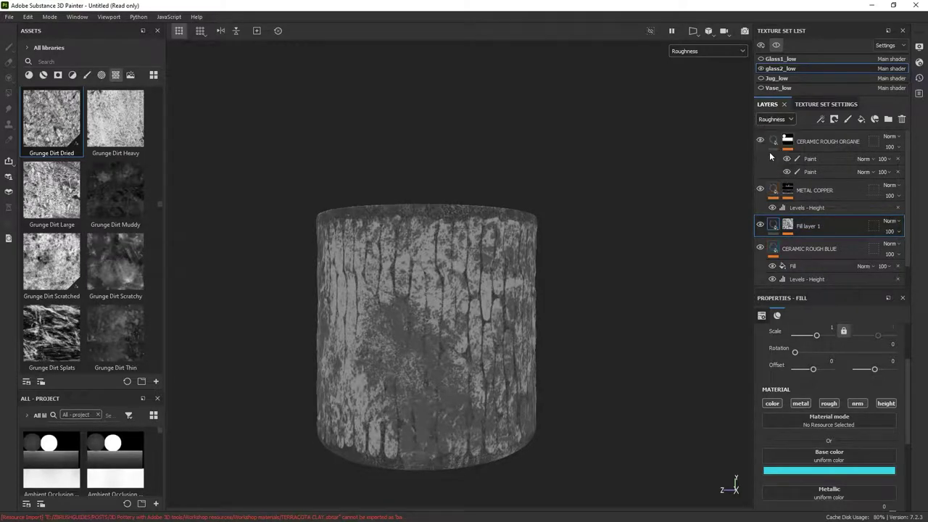
left_click(890, 231)
left_click_drag(914, 249, 893, 251)
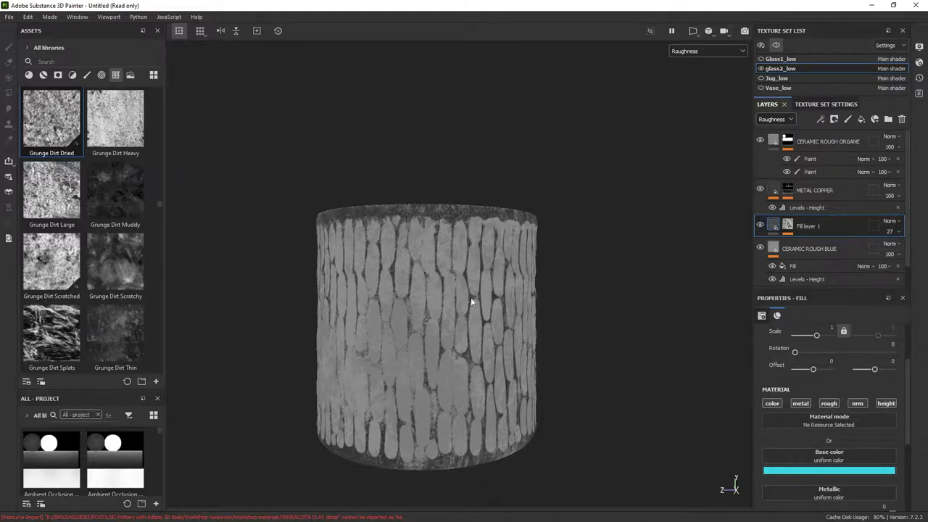
Return the viewport to Material display and show all texture sets alongside the second glass
left_click(700, 53)
left_click(695, 75)
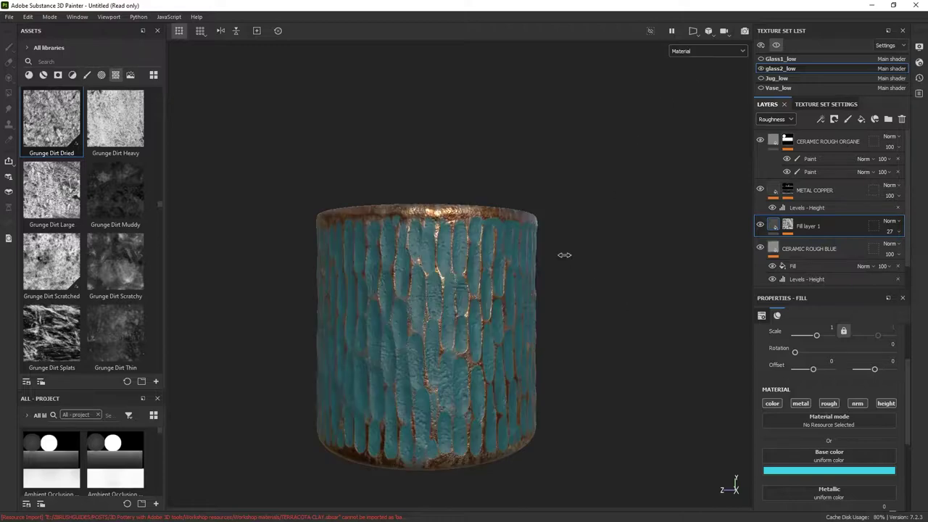
right_click_drag(564, 255, 565, 253, "shift")
right_click_drag(561, 328, 542, 217, "alt")
left_click_drag(542, 218, 563, 249, "alt")
left_click(775, 45)
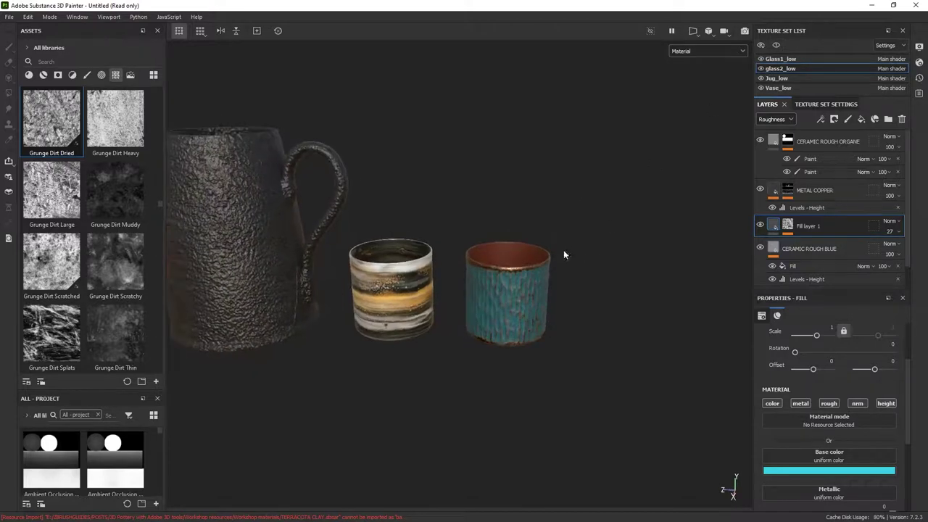
middle_click_drag(563, 249, 601, 264, "alt")
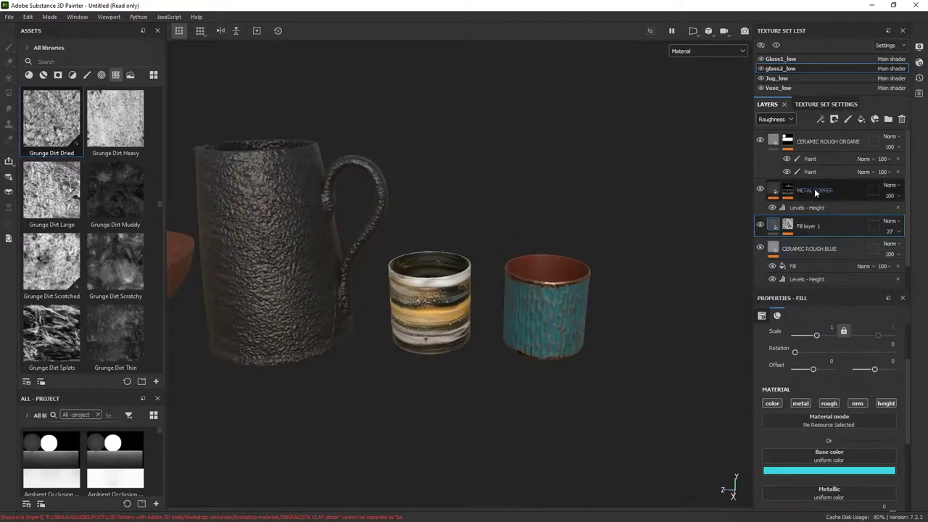
Switch the layer stack back to the Base color channel and inspect the bowl, jug and glasses together
left_click(775, 119)
left_click(789, 137)
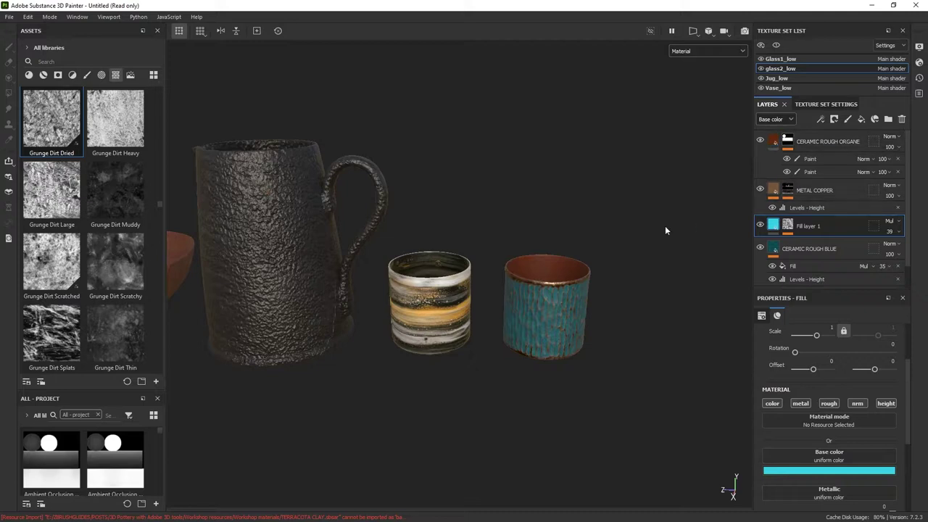
scroll(556, 298, "down", 2)
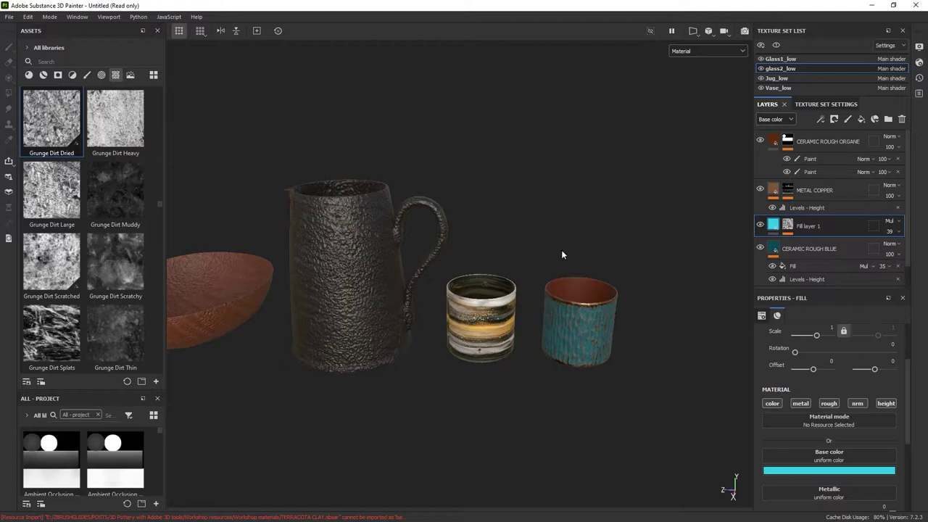
middle_click_drag(519, 283, 701, 268)
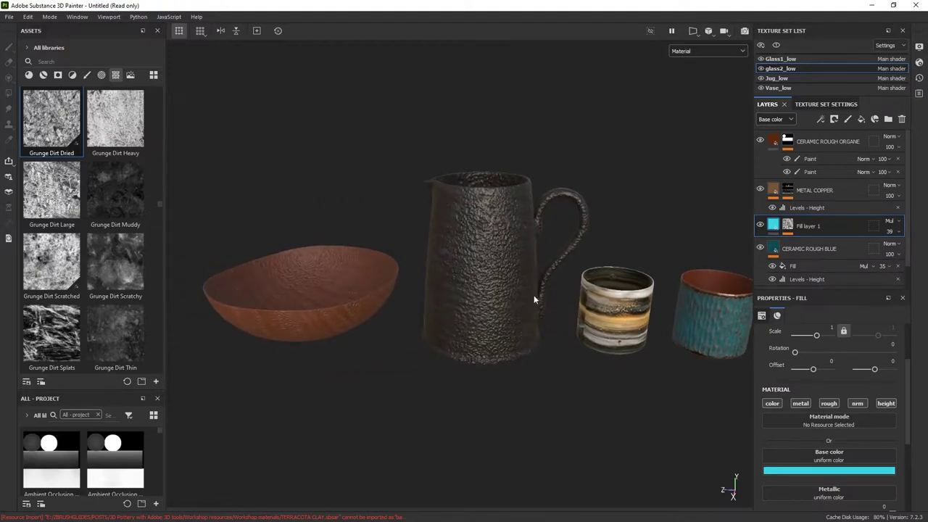
middle_click_drag(533, 295, 441, 268)
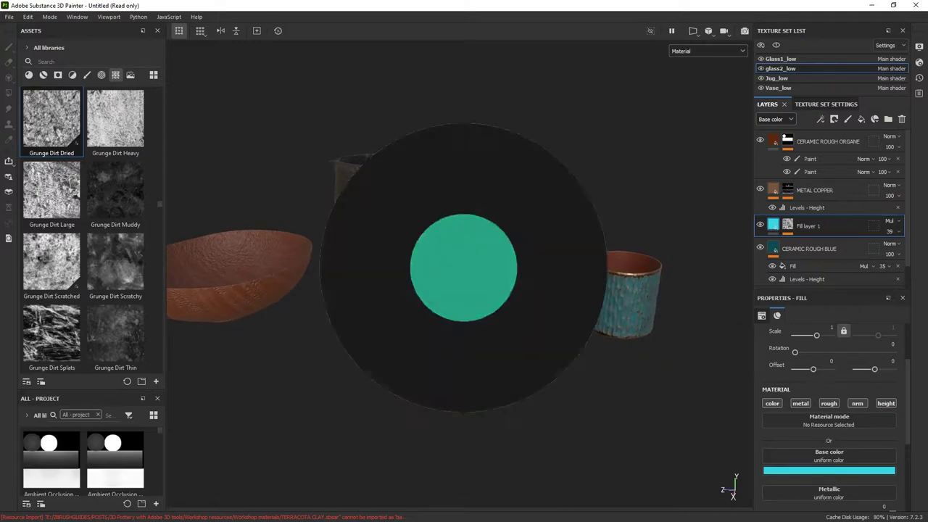